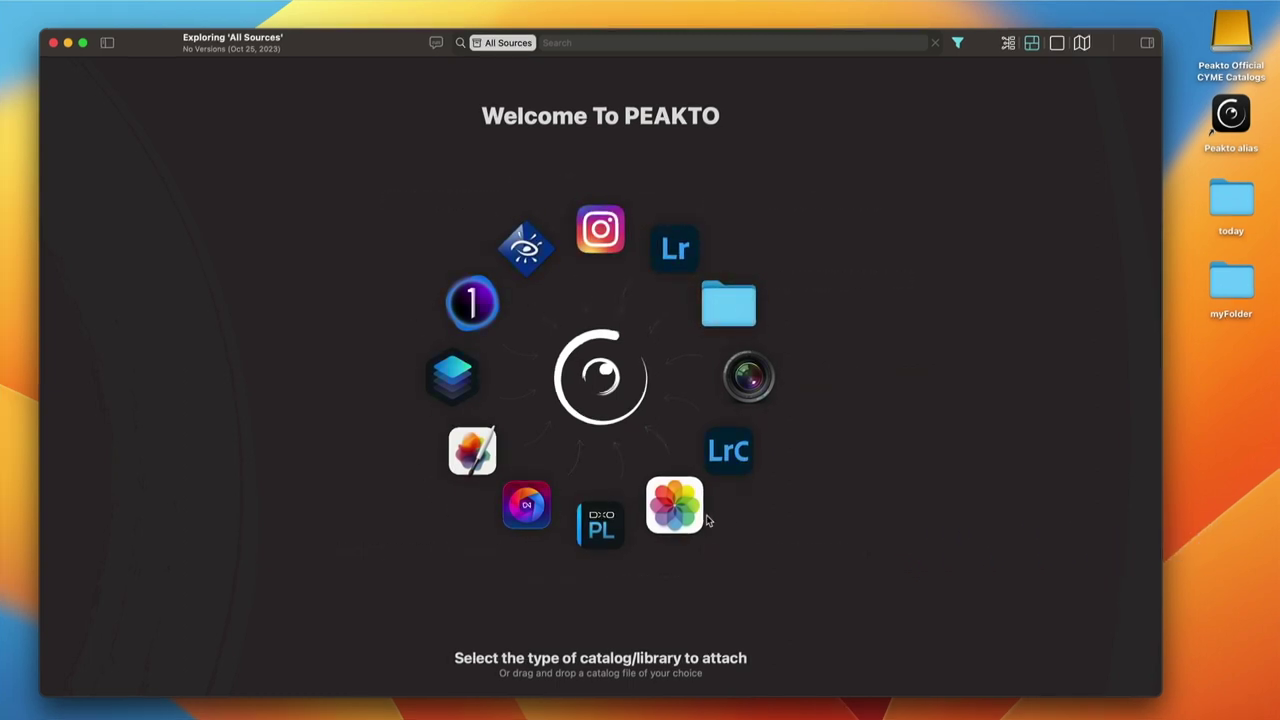
Step: Add the VenisePhotos Photos library and the Iceland and Reunion folders to Peakto as sources
double_click(1168, 712)
drag(1058, 513, 591, 326)
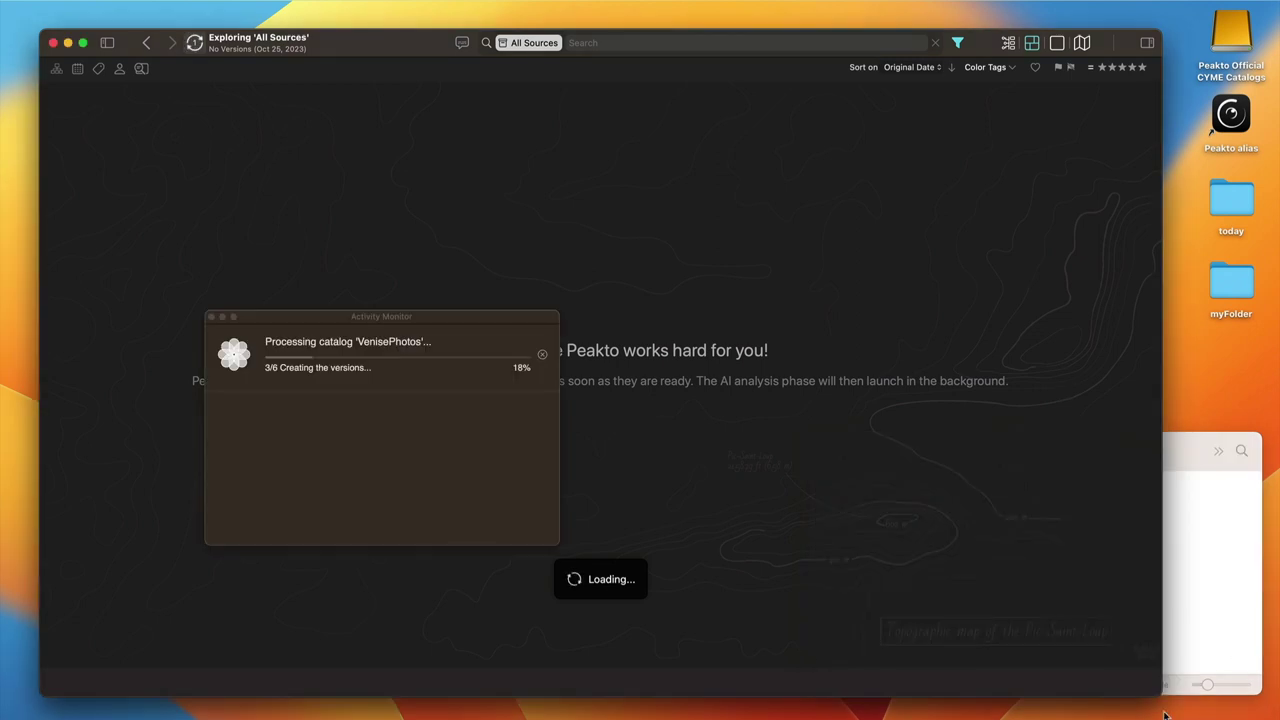
key(super+Tab)
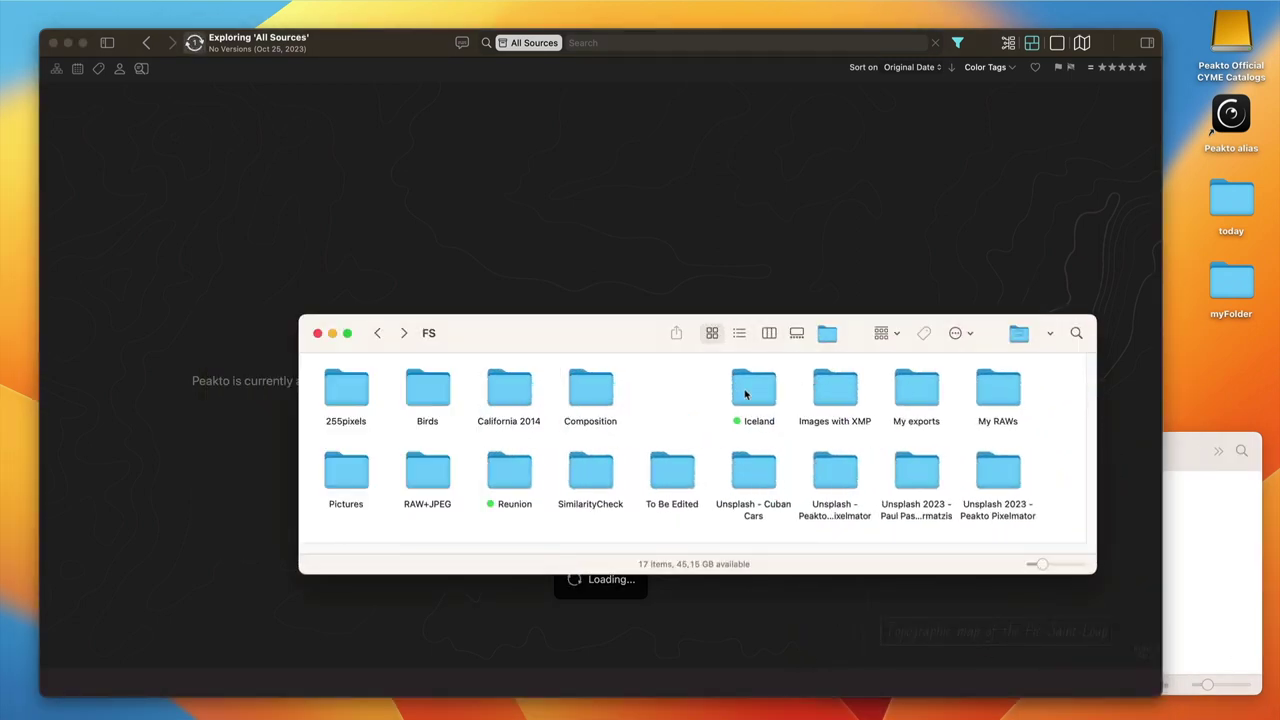
drag(745, 395, 519, 299)
drag(509, 503, 523, 255)
Step: Dismiss the catalog processing panel and show only the Iceland folder's photos
click(212, 317)
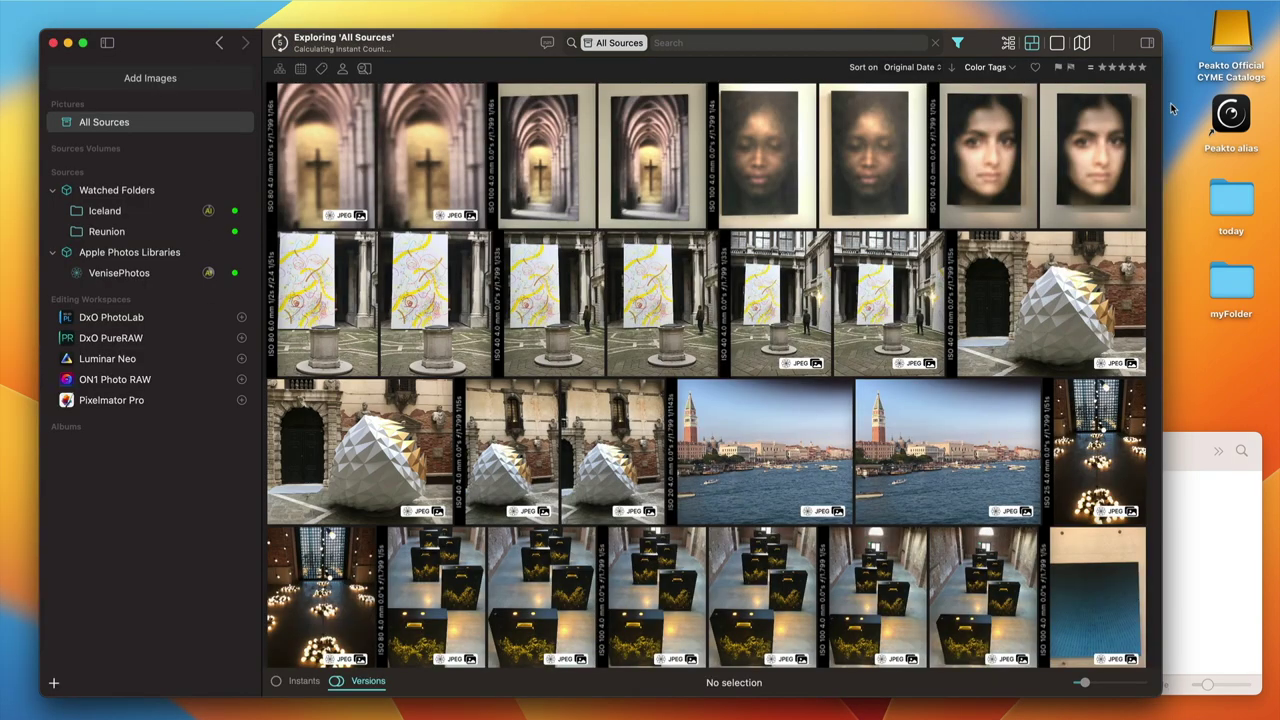
drag(1157, 95, 1151, 186)
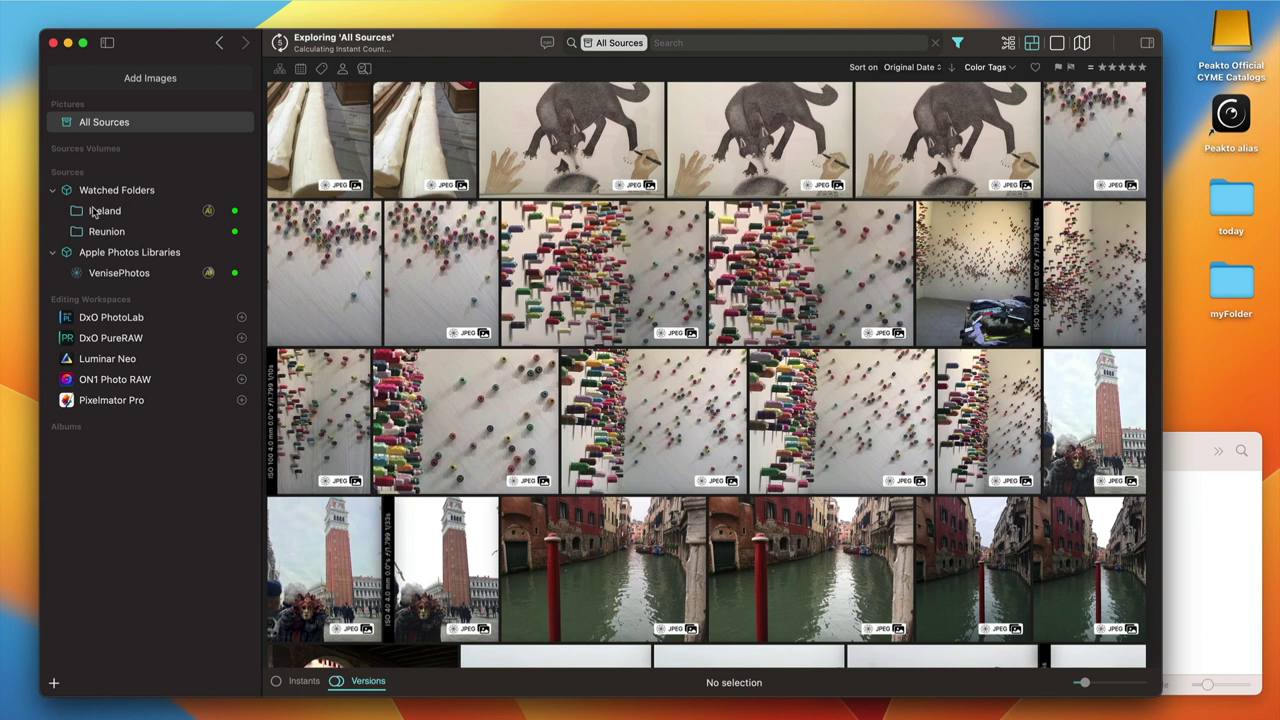
click(94, 210)
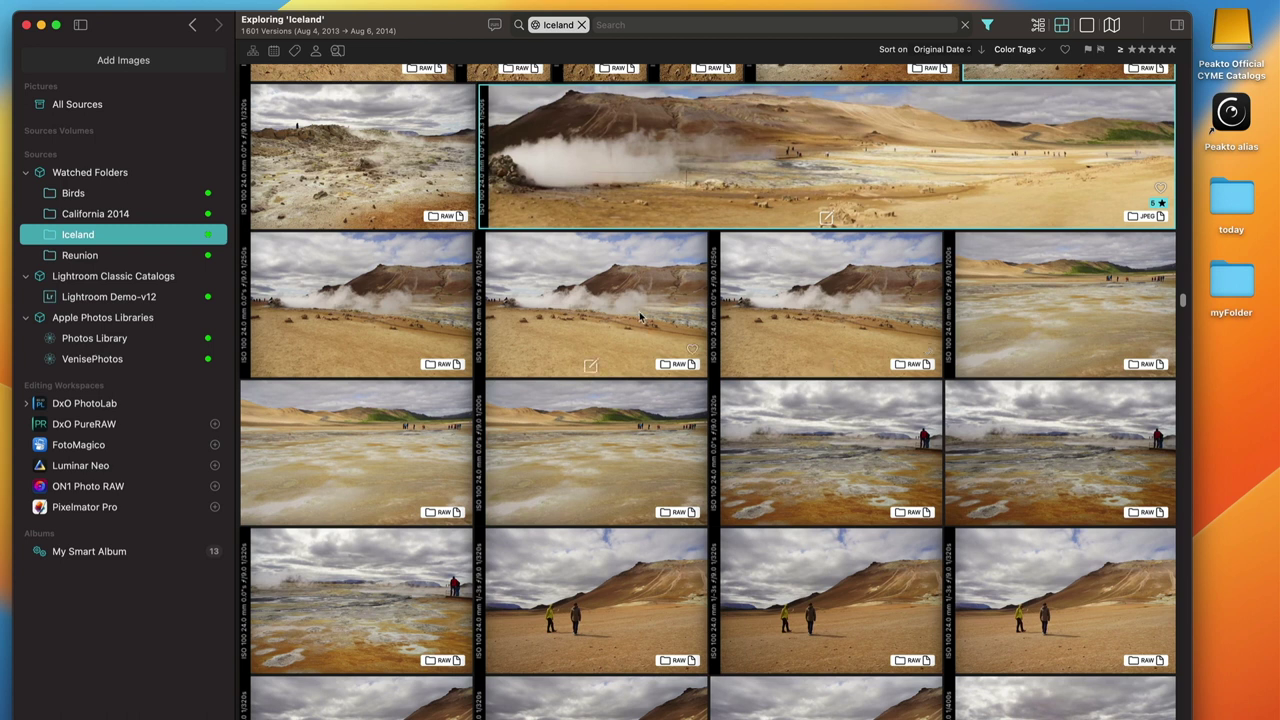
Step: Rate the steaming geothermal-field photo in the third row five stars
click(827, 218)
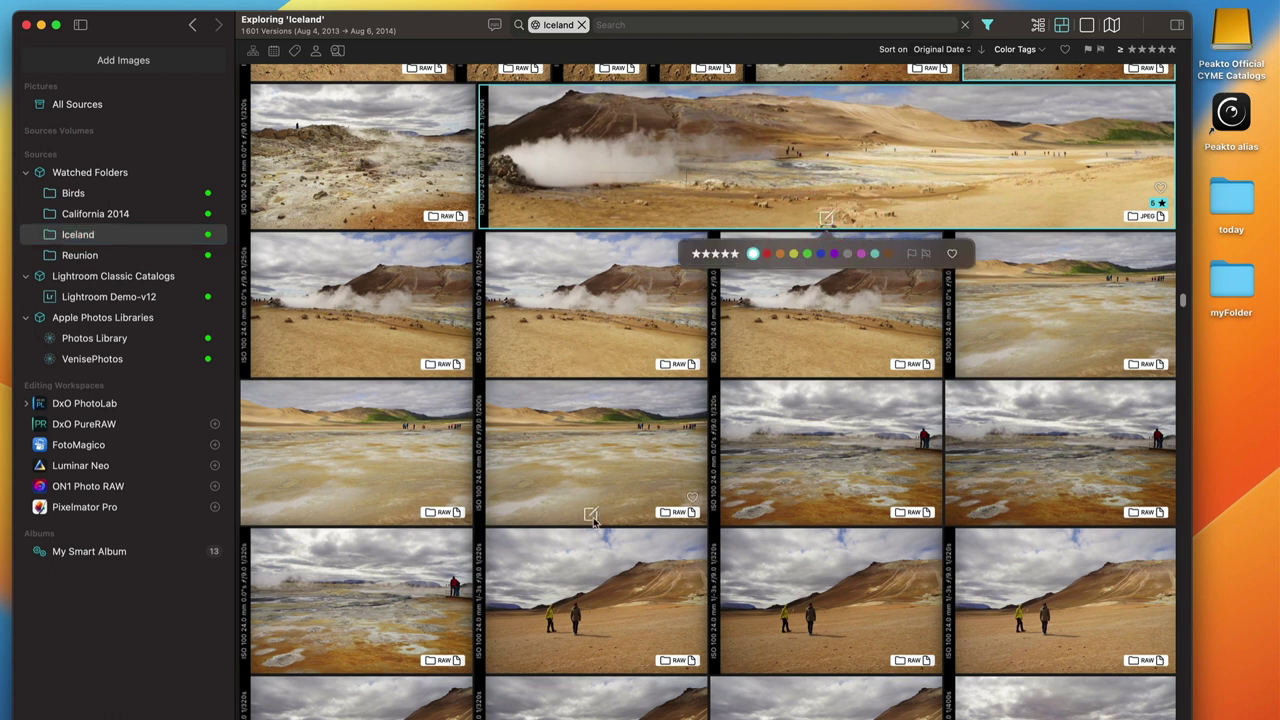
click(826, 513)
click(734, 551)
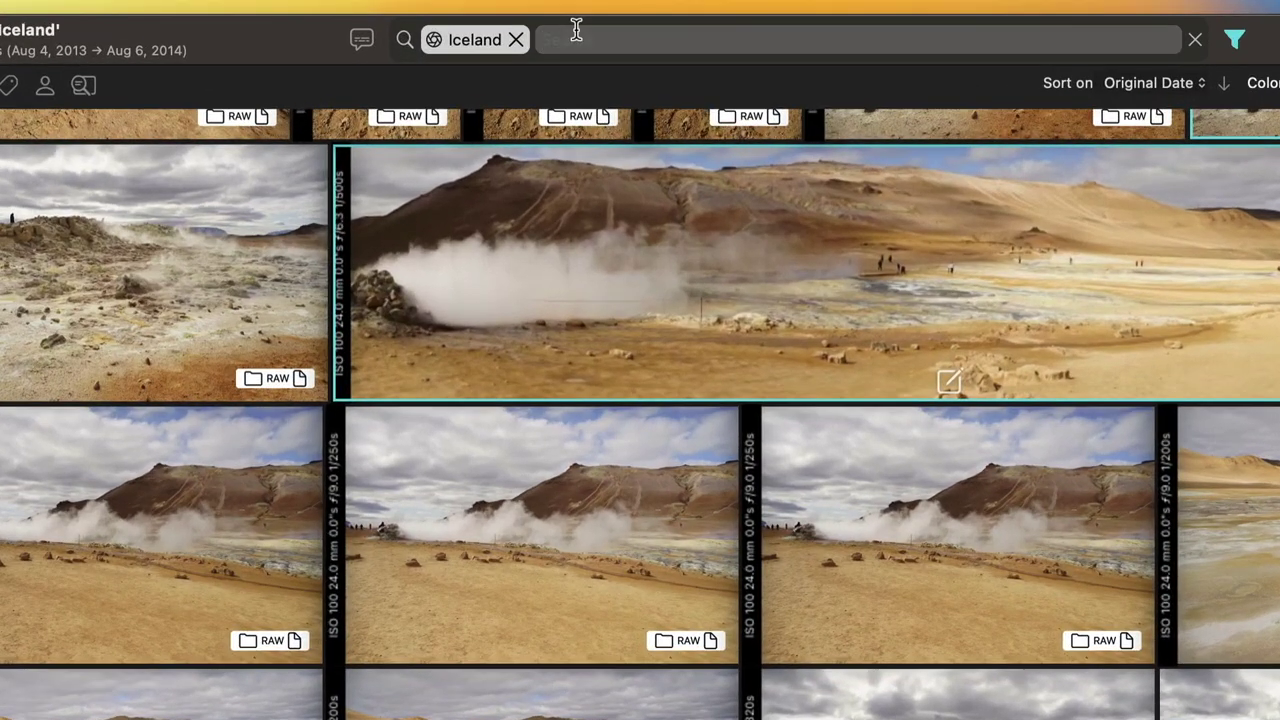
Step: Search '200' and filter the Iceland photos to the 200mm F2.8 lens
click(616, 52)
text(200)
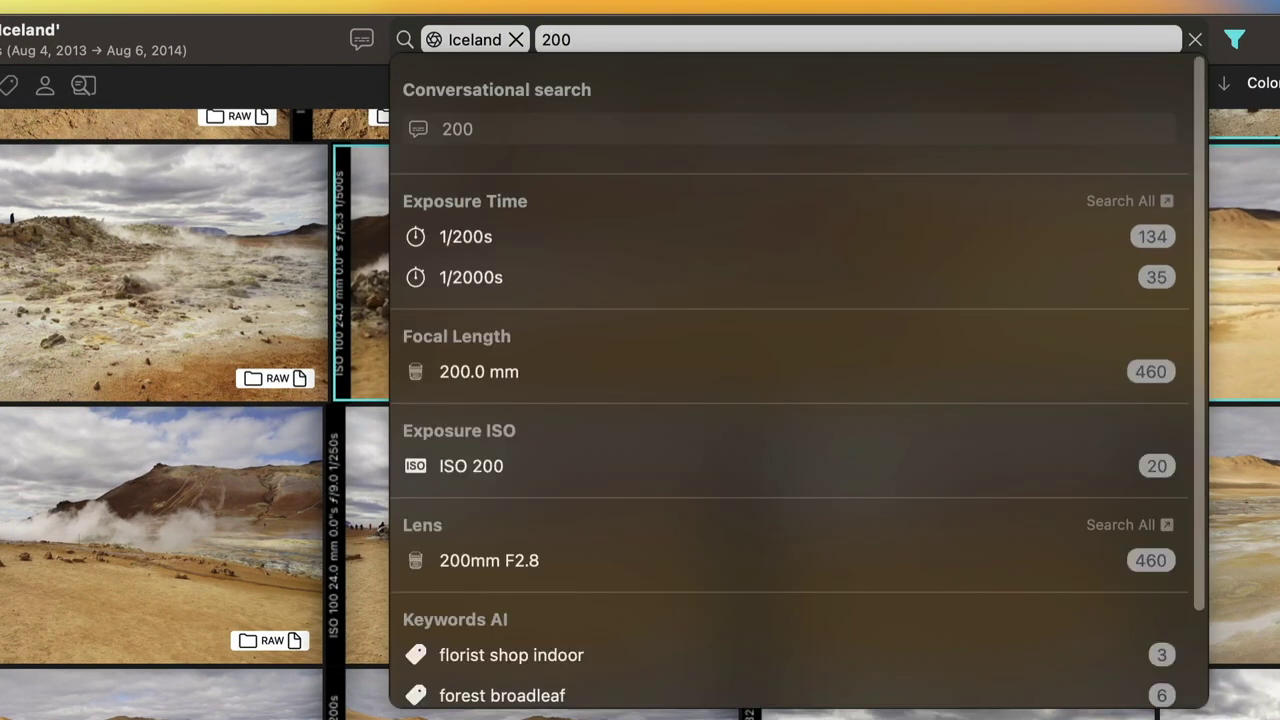
text( mm)
key(BackSpace)
key(BackSpace)
key(BackSpace)
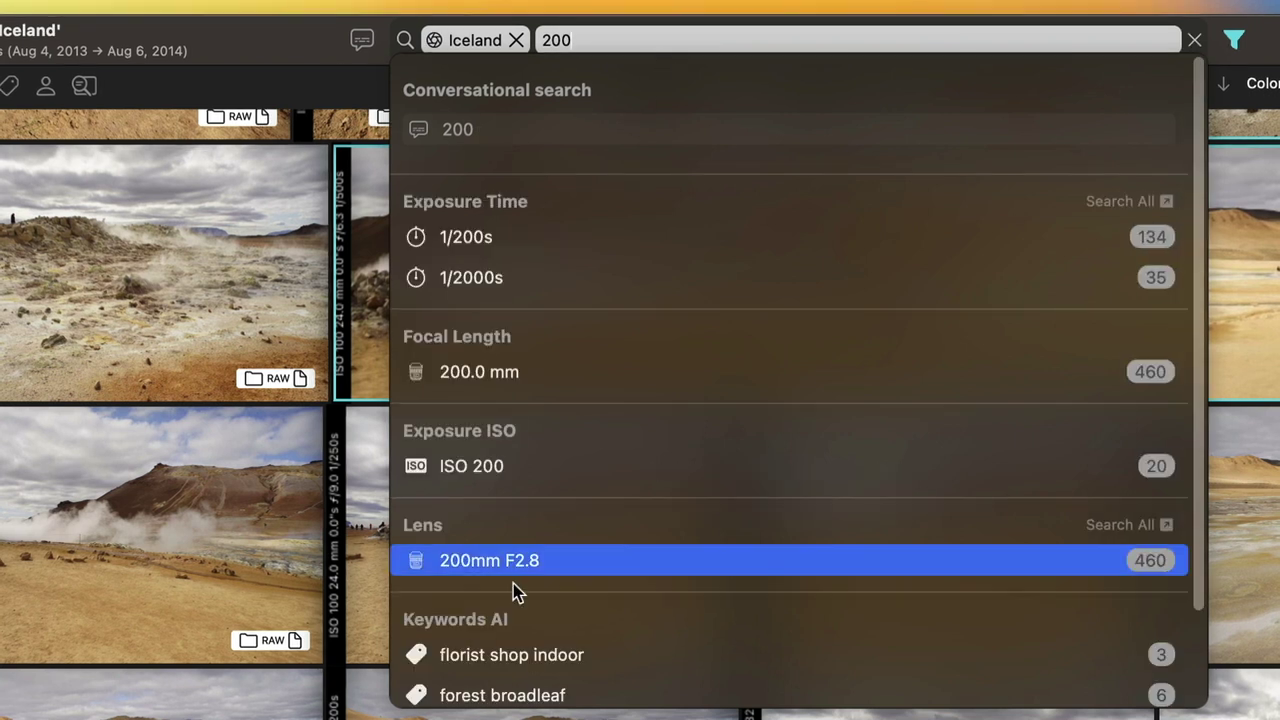
click(488, 566)
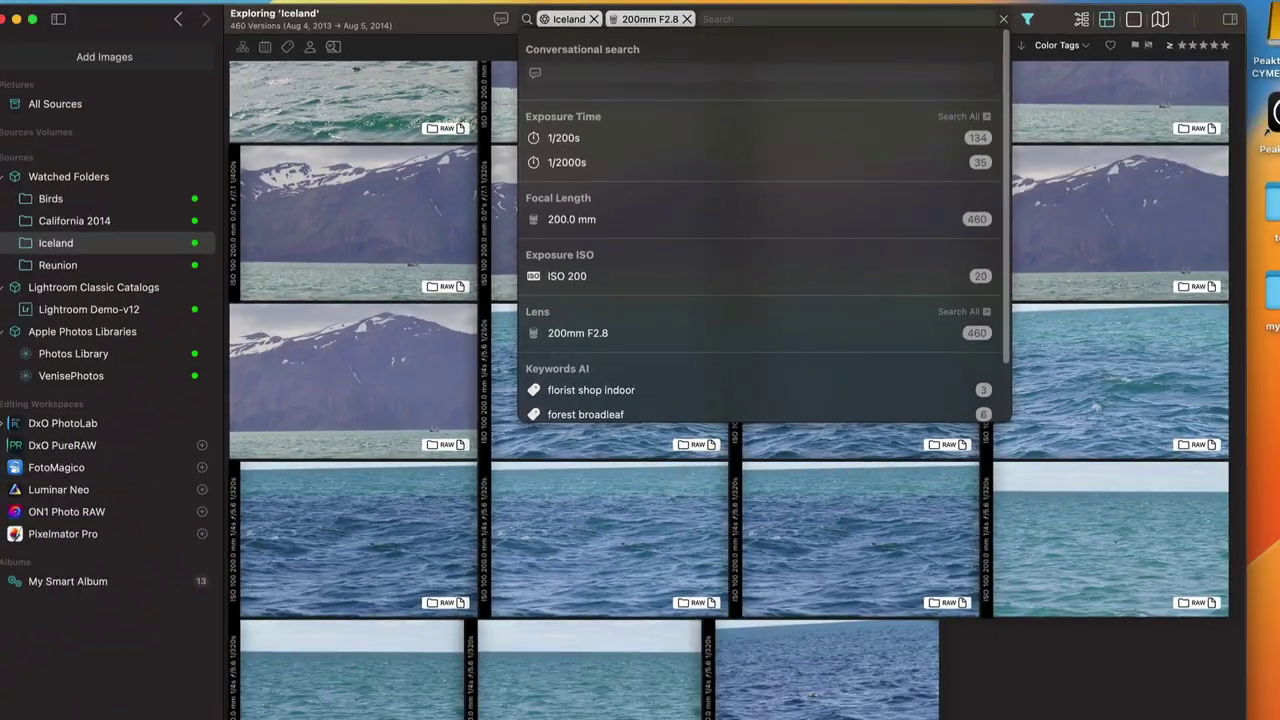
Step: Give the bottom-left puffin photo a five-star rating
scroll(1228, 555, up, 20)
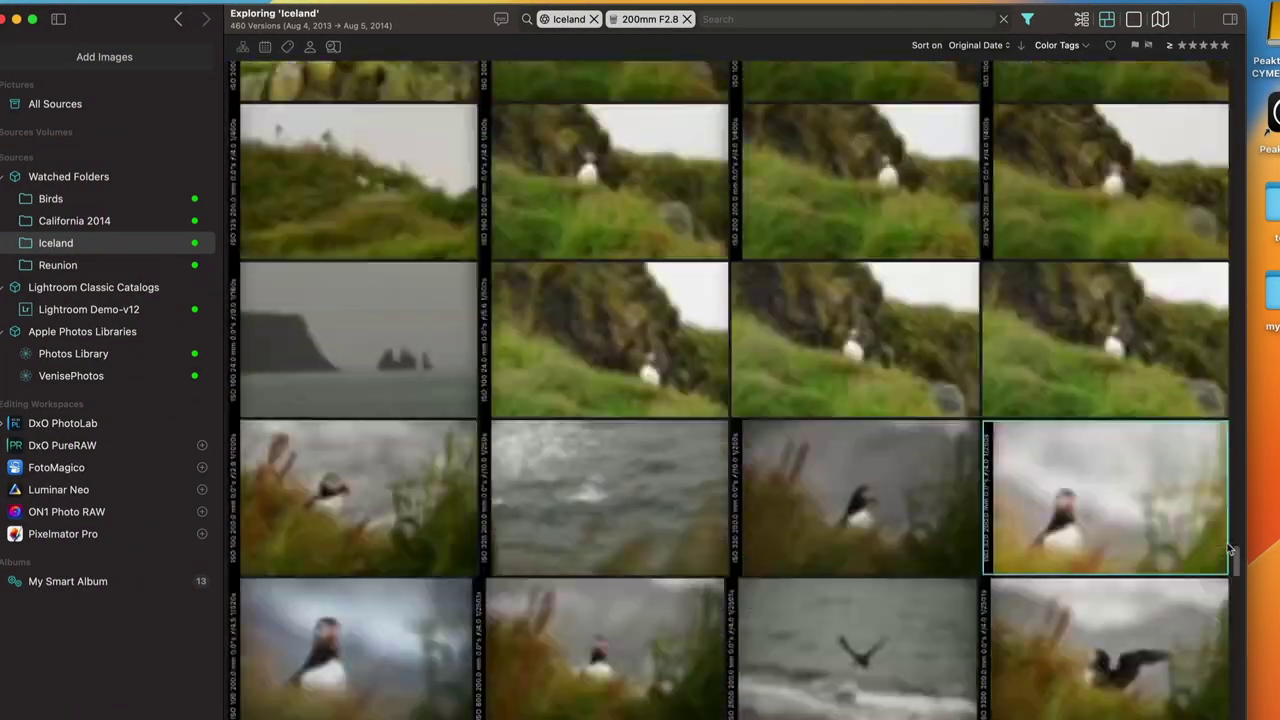
scroll(1228, 555, down, 5)
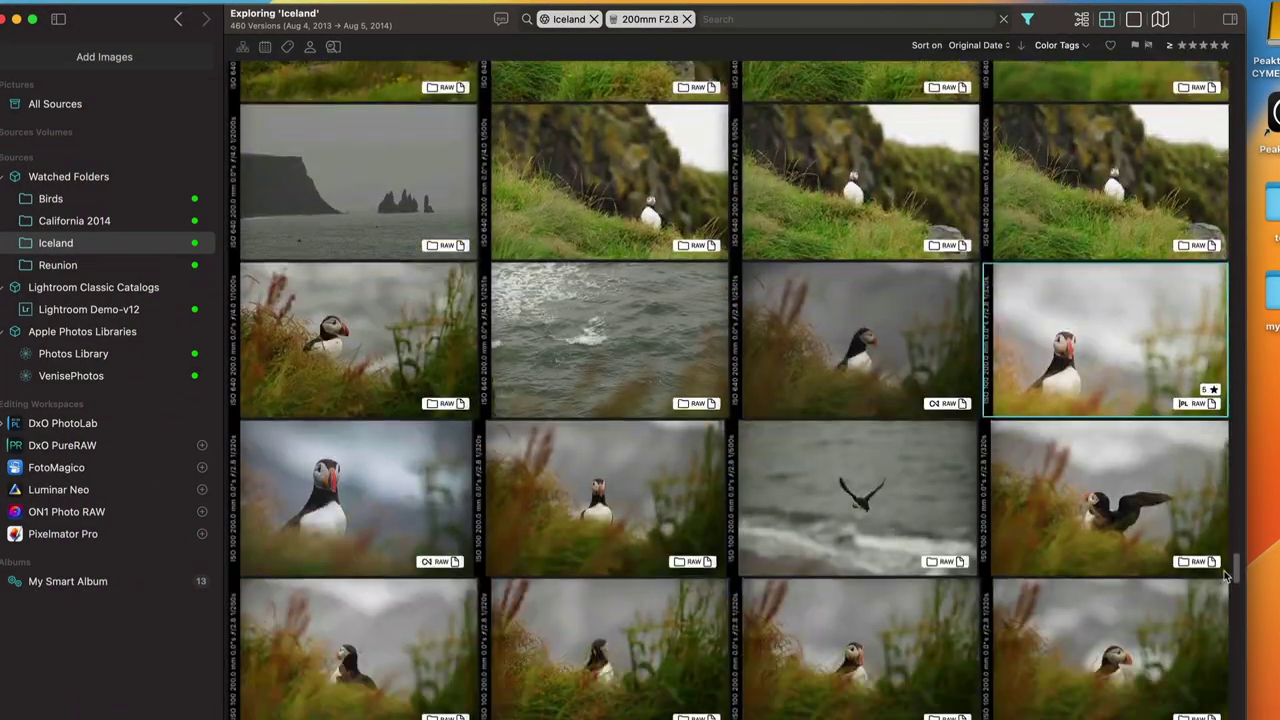
click(1224, 565)
click(1105, 405)
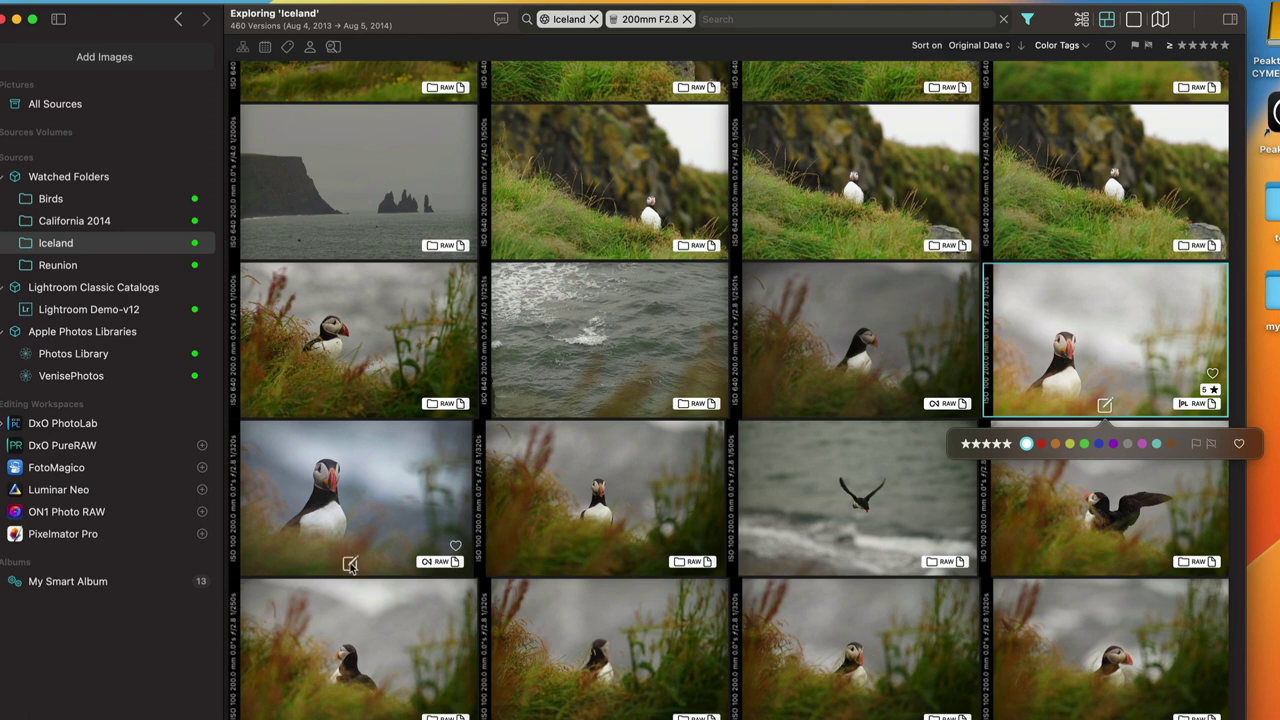
click(350, 565)
scroll(360, 572, down, 3)
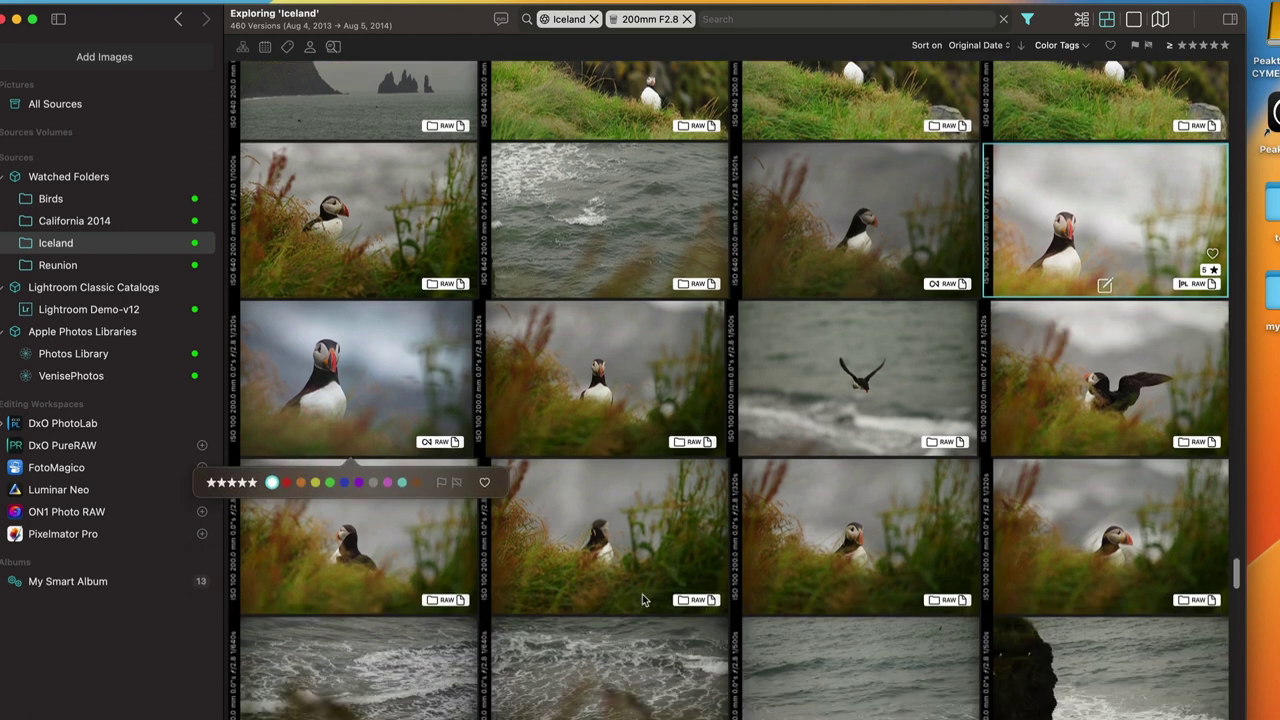
click(357, 575)
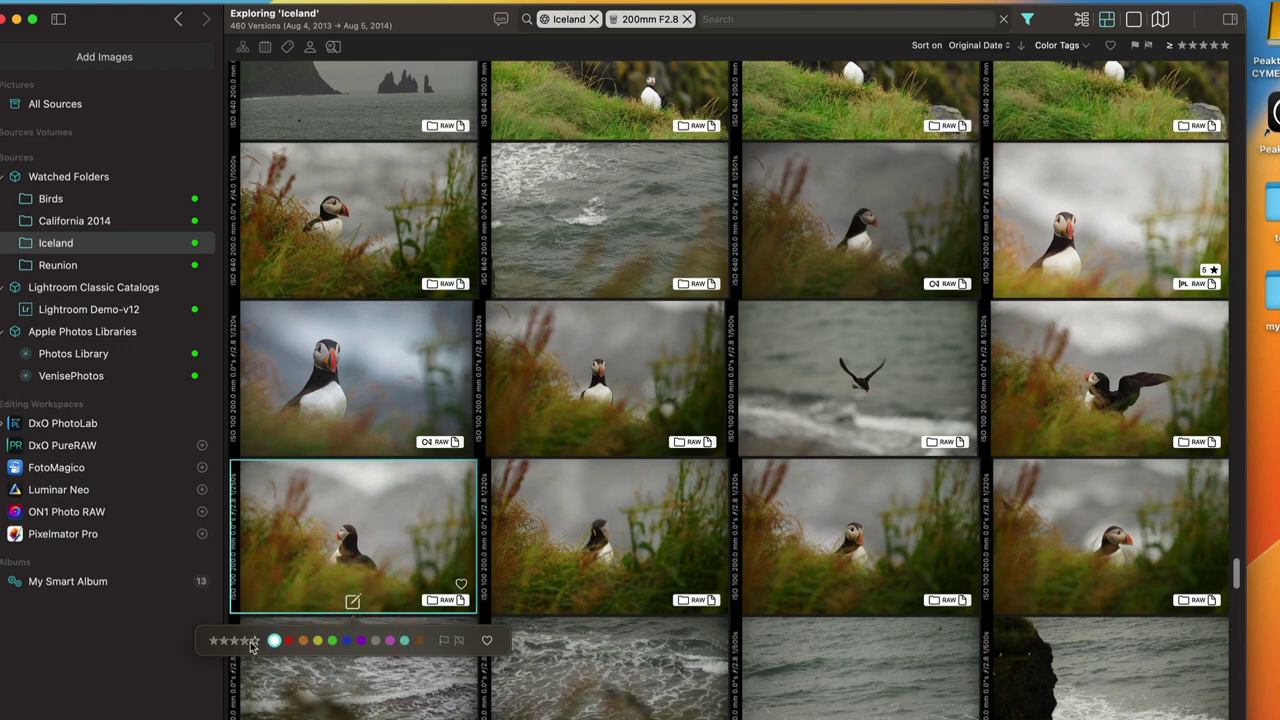
click(255, 641)
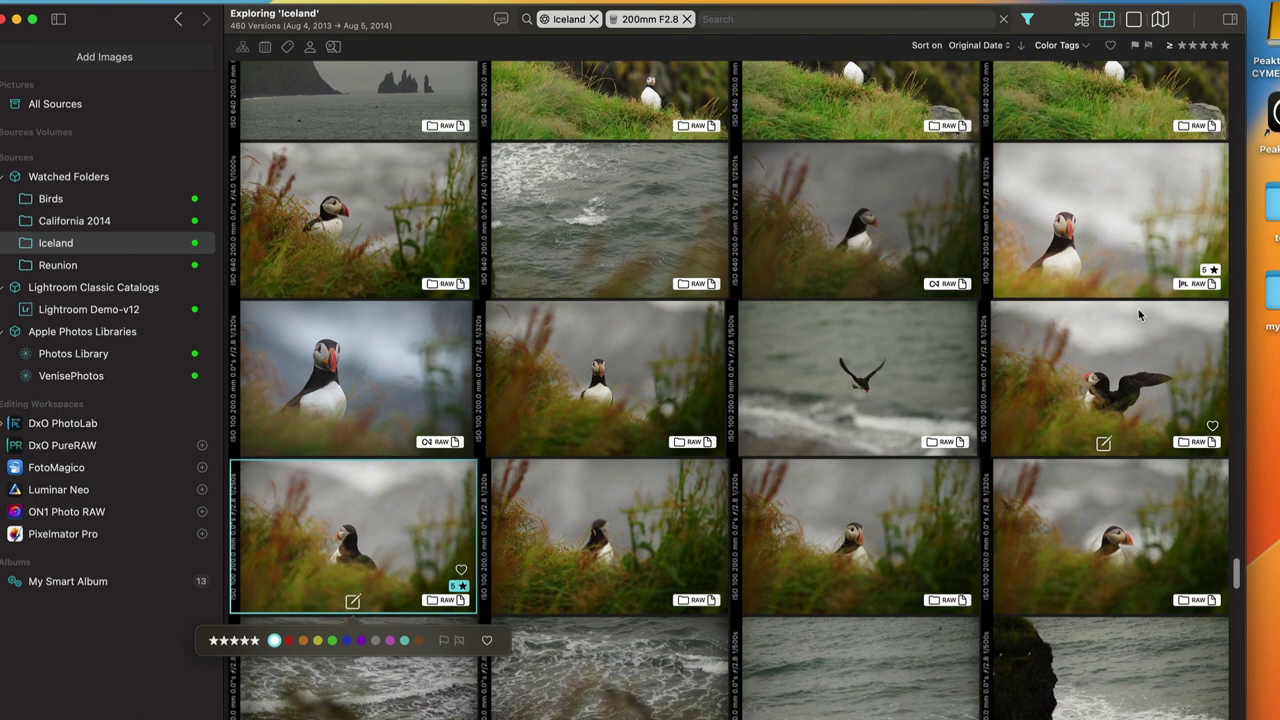
Step: Filter to five-star photos, drop the 200mm F2.8 lens filter, and select all twelve
click(1225, 46)
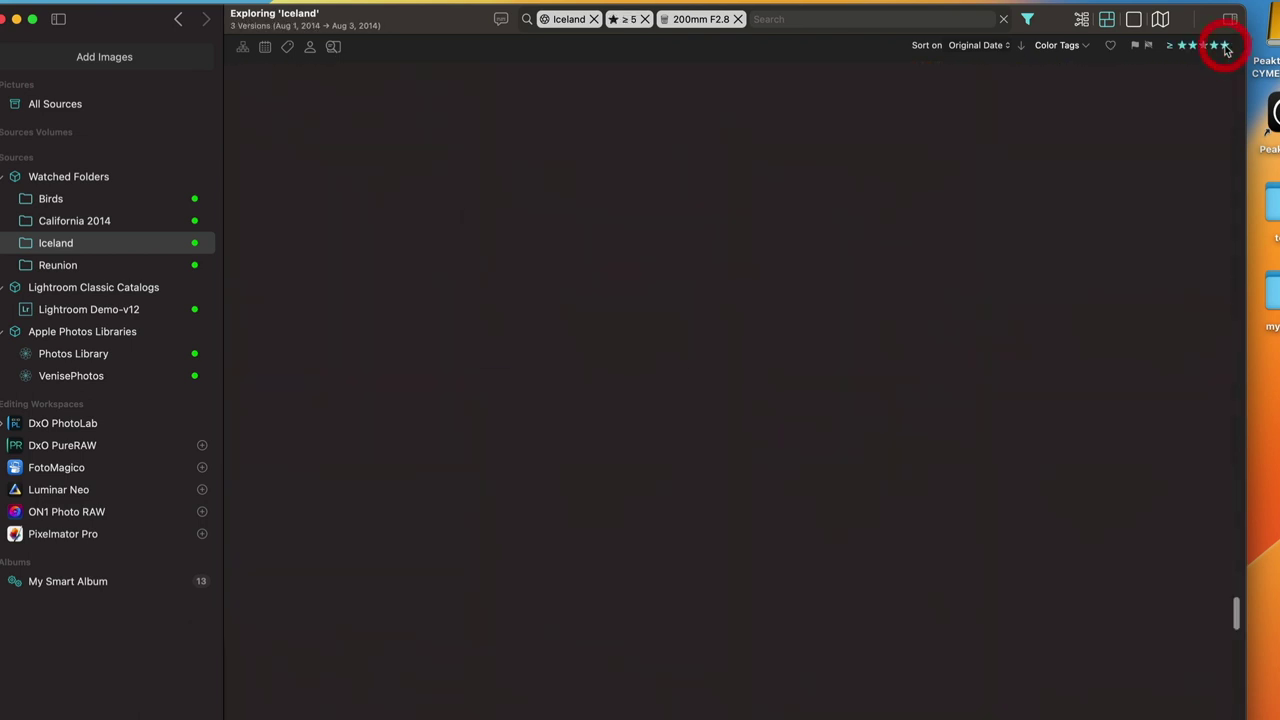
click(739, 19)
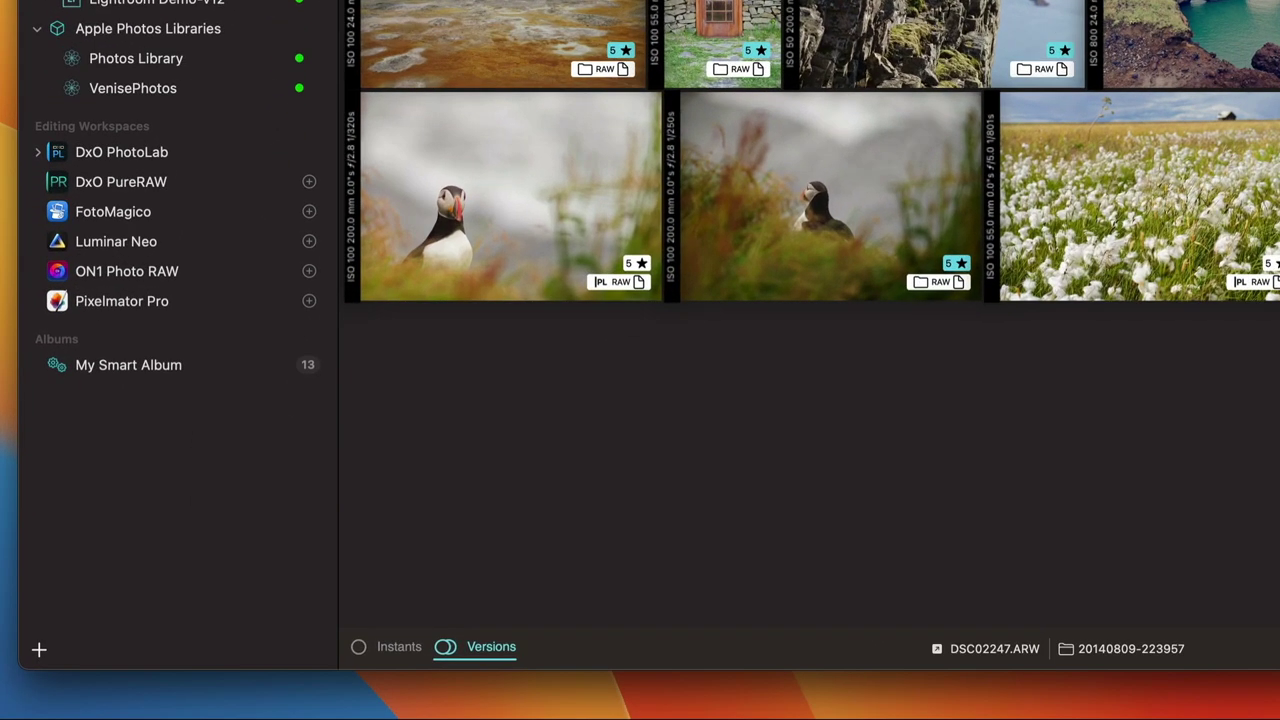
key(super+a)
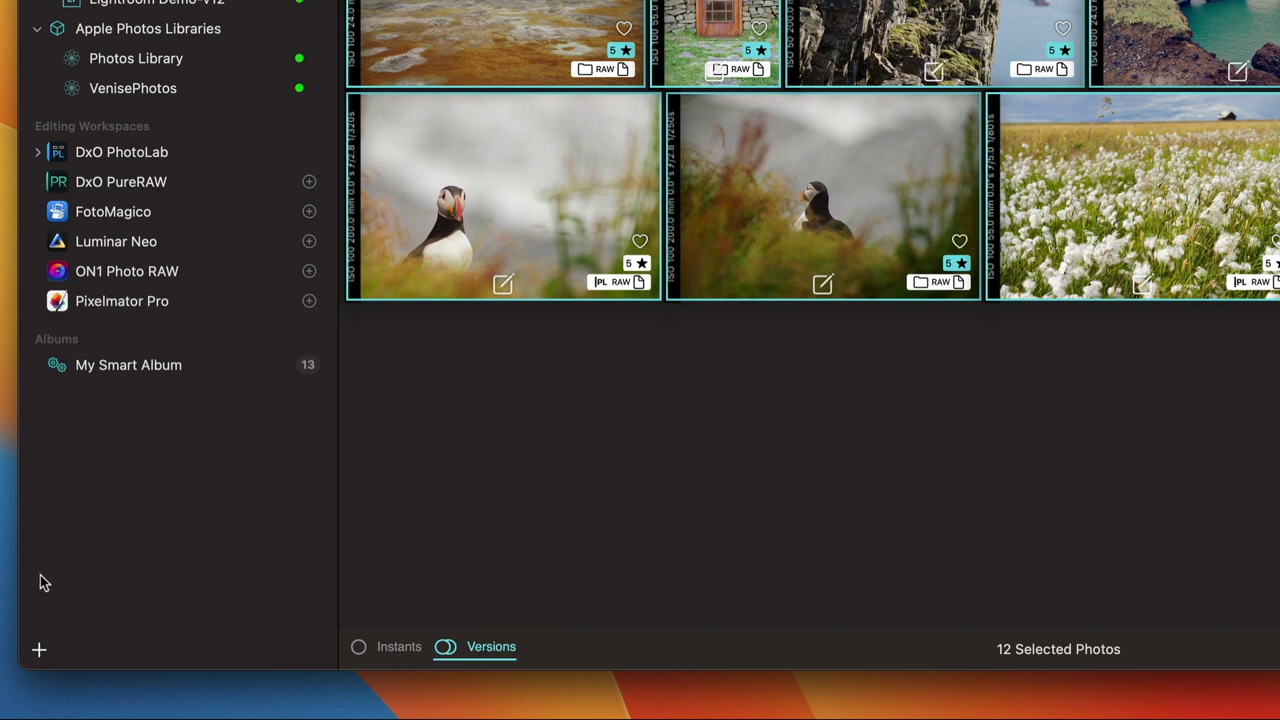
Step: Create the album 'My slideshow' from the selected photos and open it
click(39, 650)
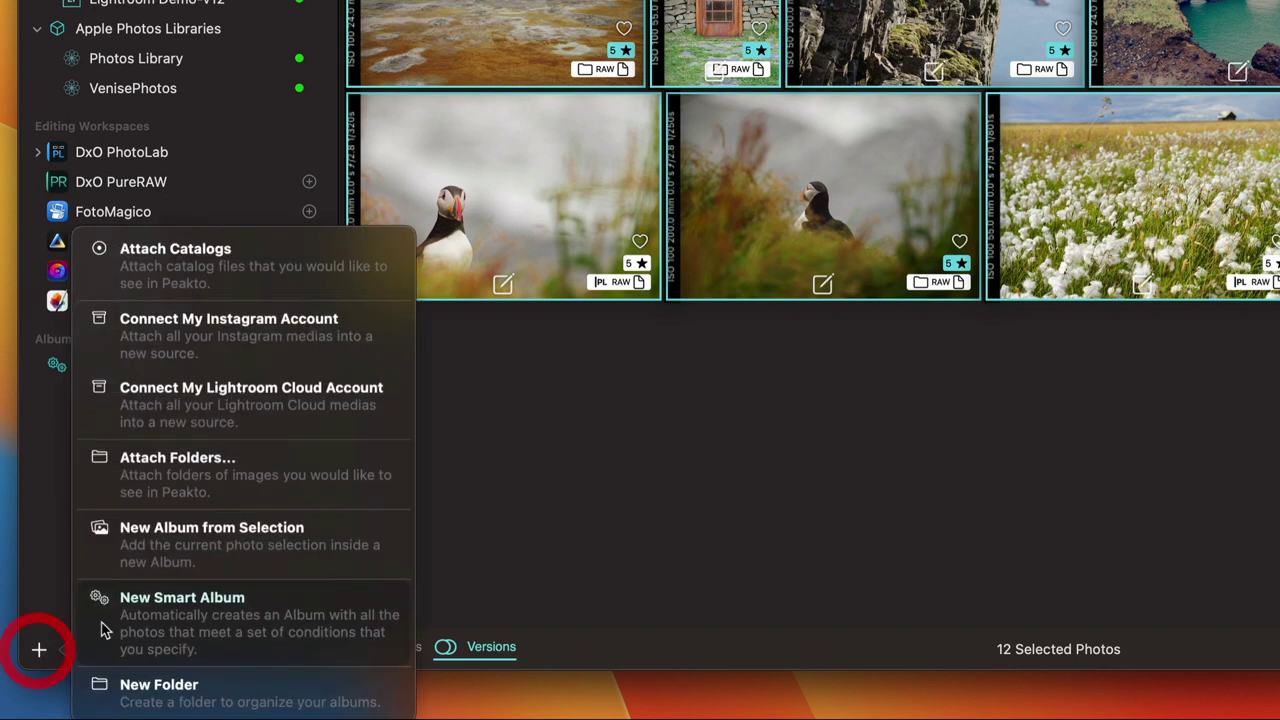
click(175, 533)
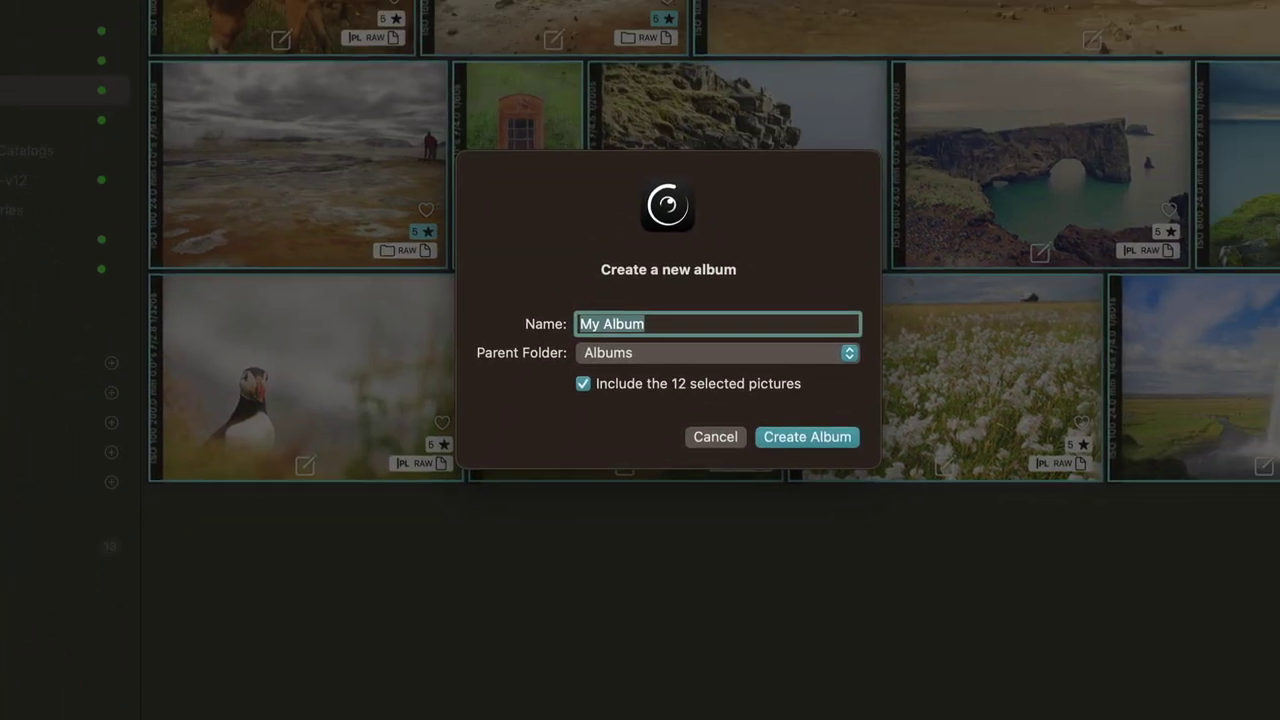
text(My slide)
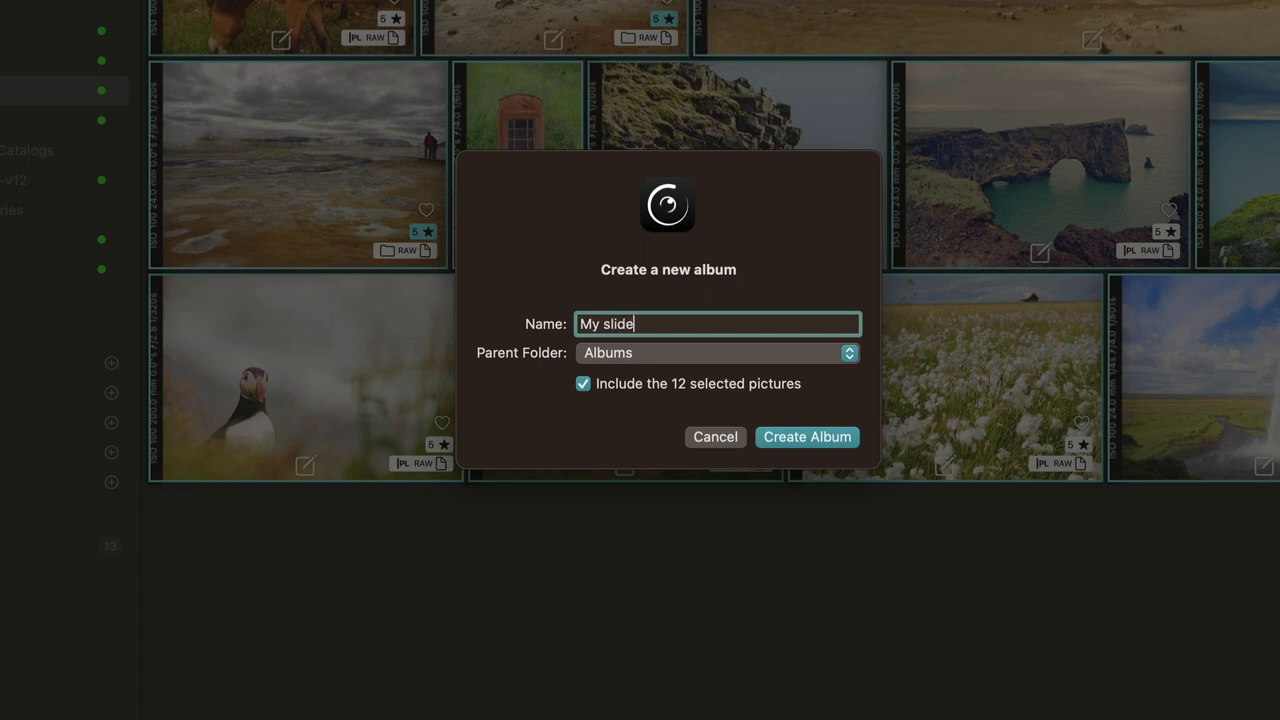
text(show)
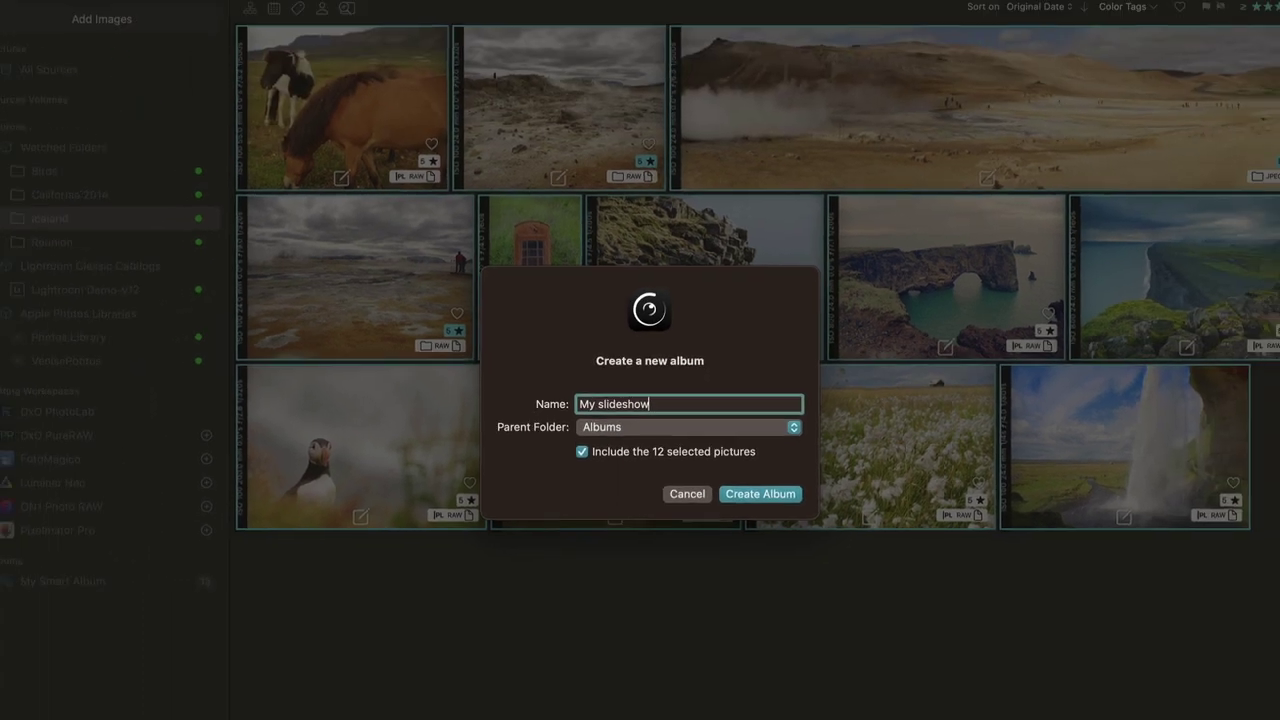
key(Return)
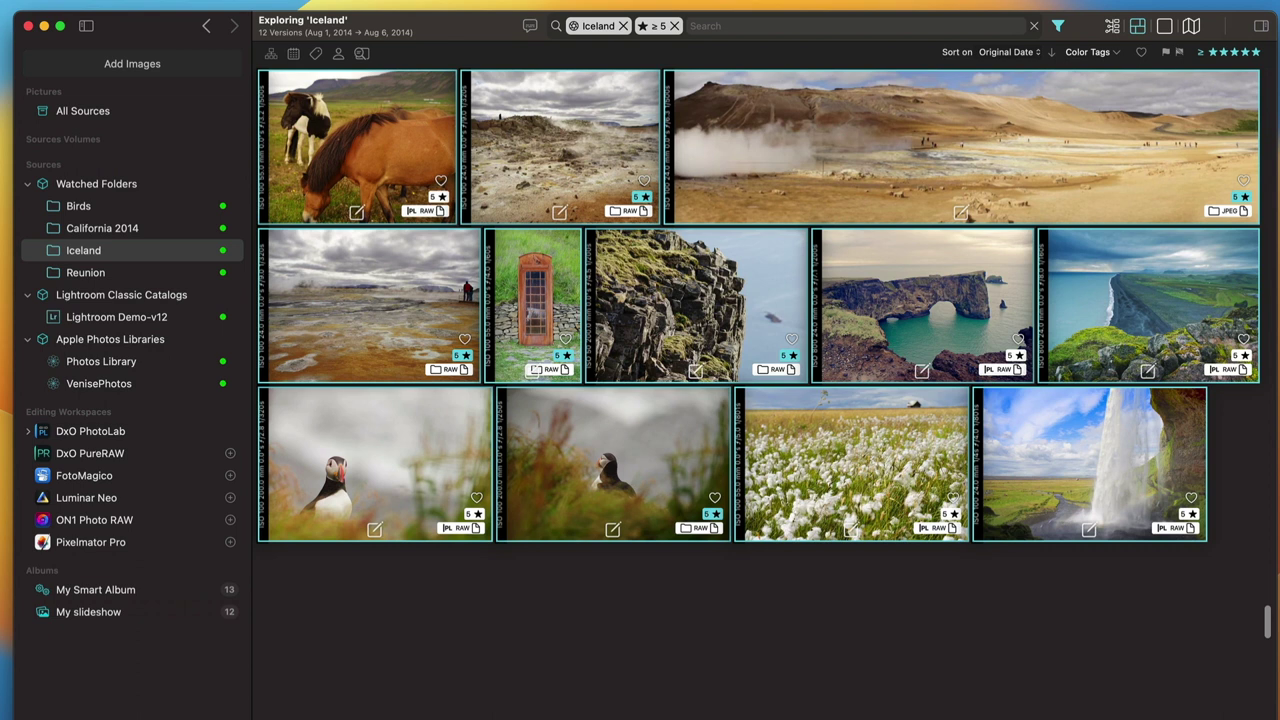
click(90, 614)
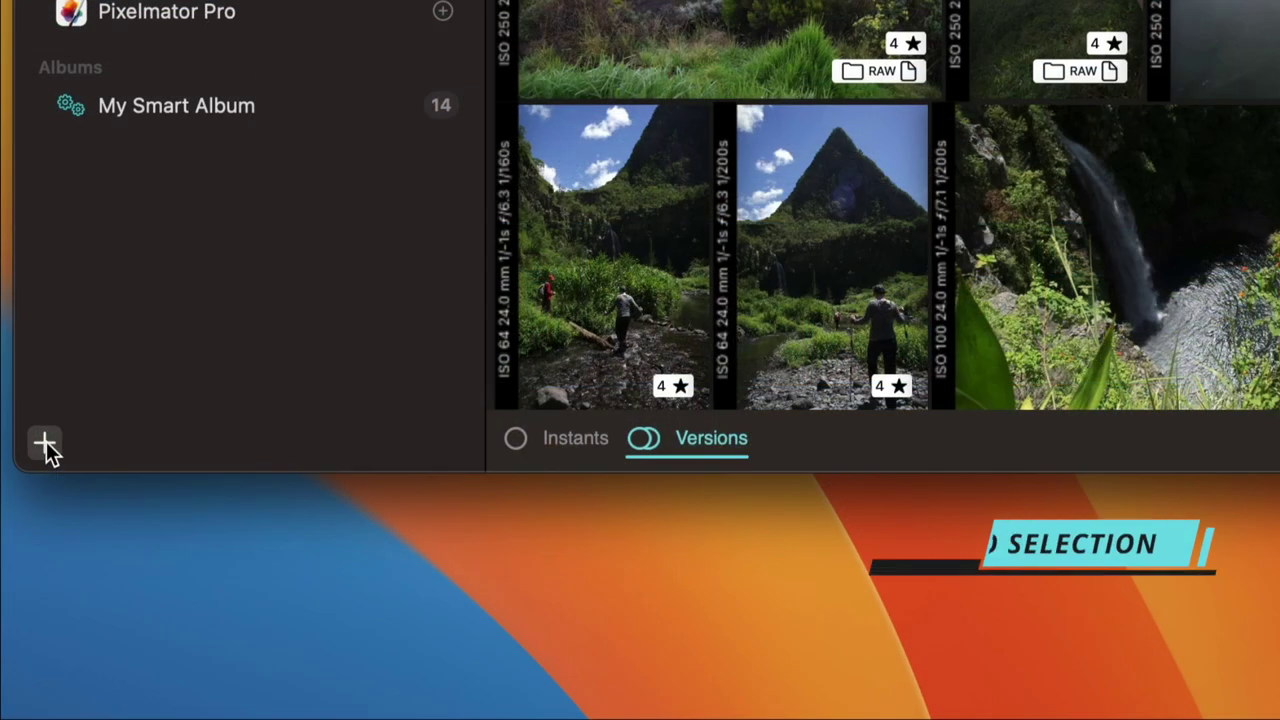
click(46, 441)
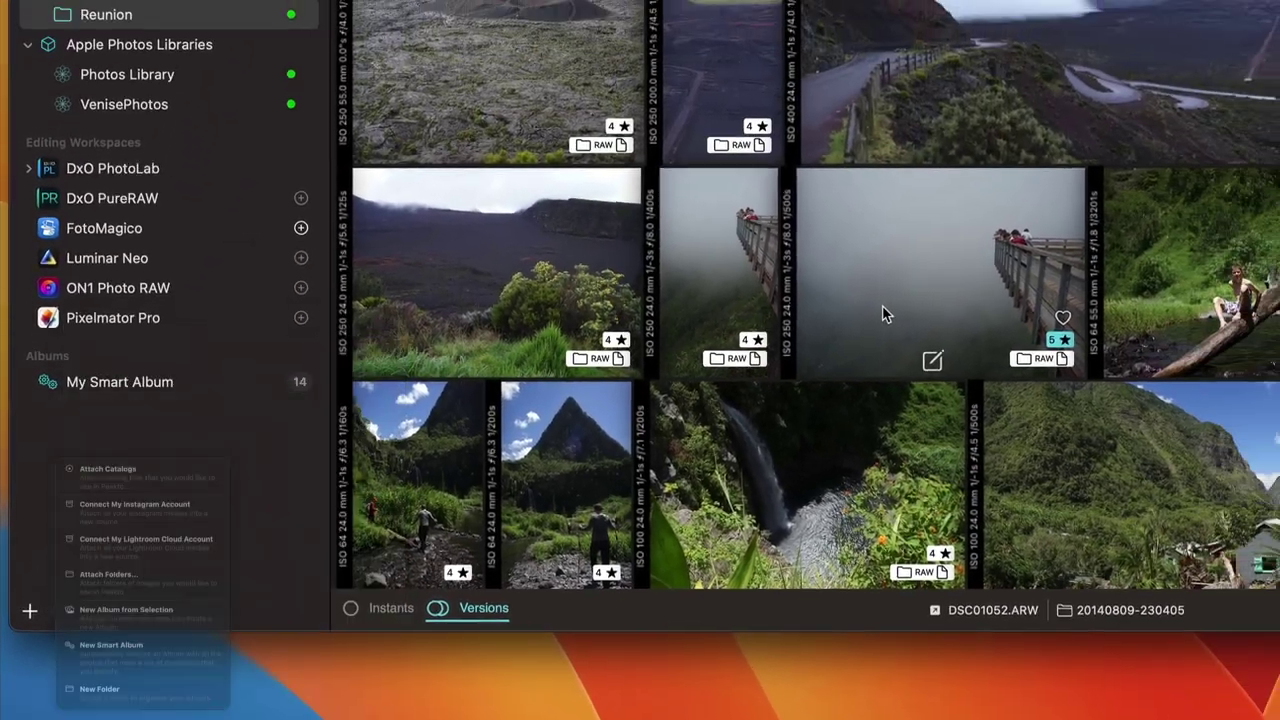
Step: Open My Smart Album's conditions: five stars, Reunion catalog, Nature panorama category
click(968, 245)
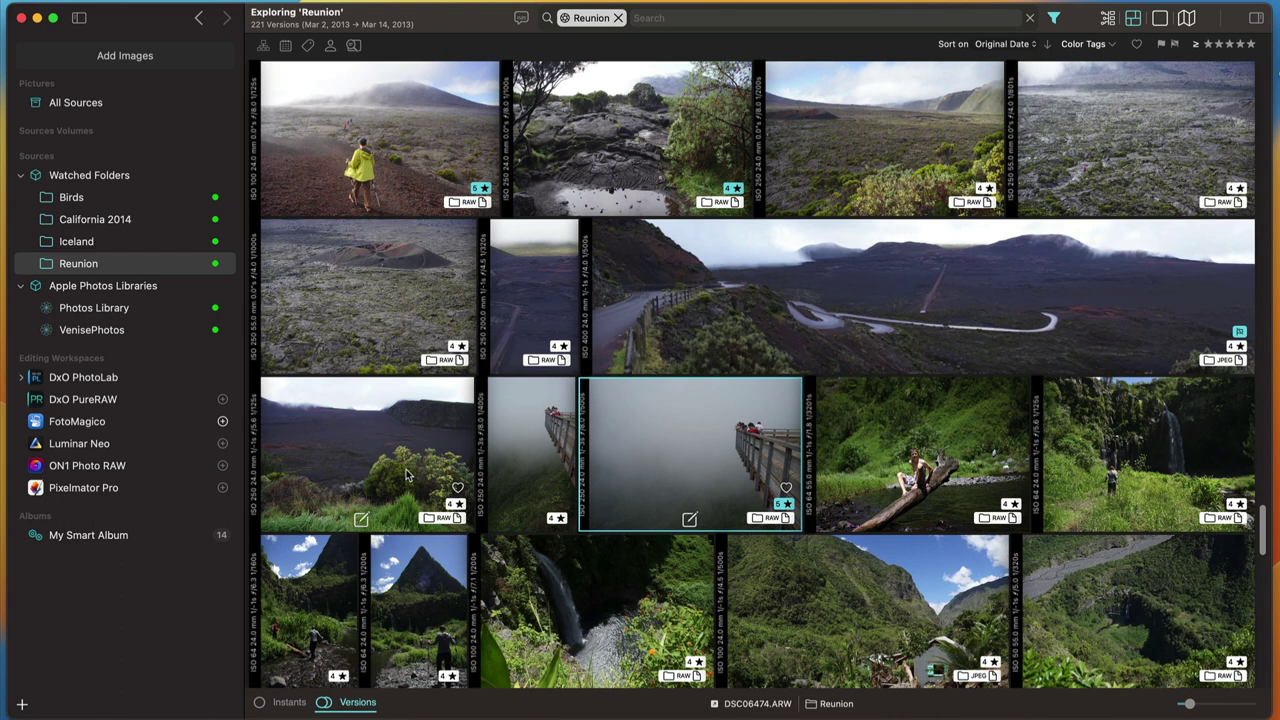
double_click(82, 540)
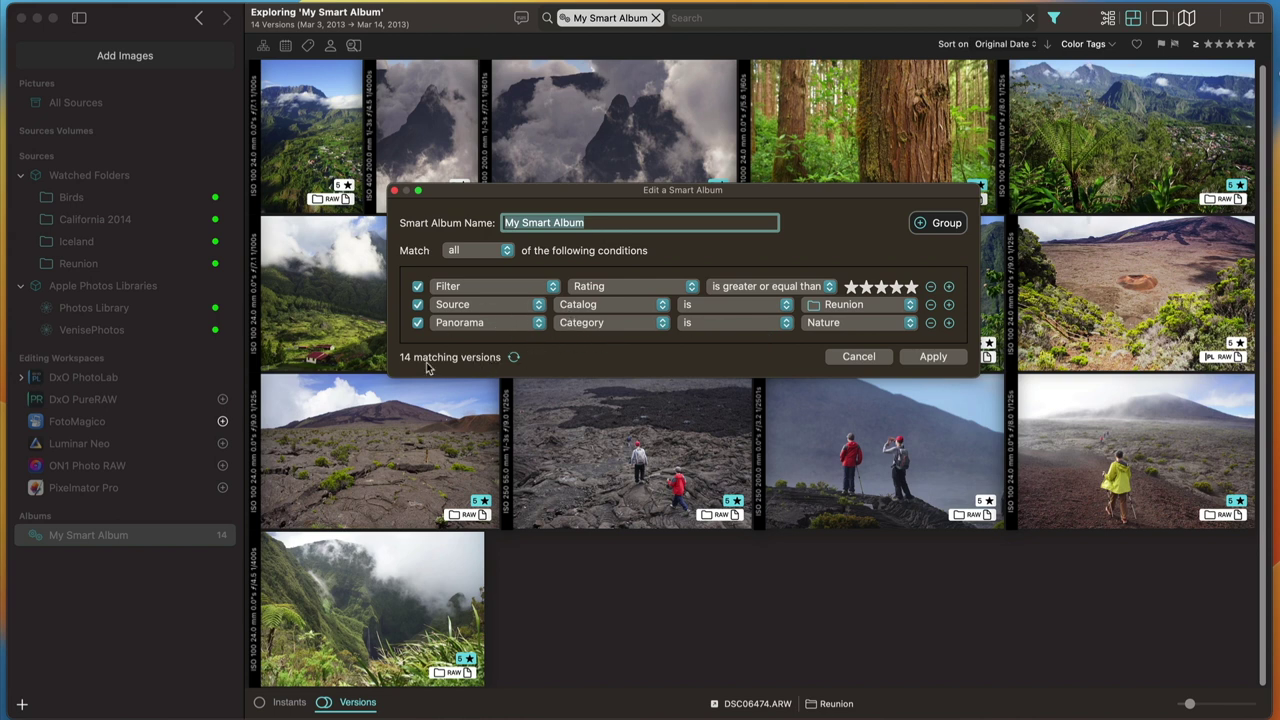
Step: Apply My Smart Album's five-star, Reunion and Nature conditions to get its 14 photos
click(927, 358)
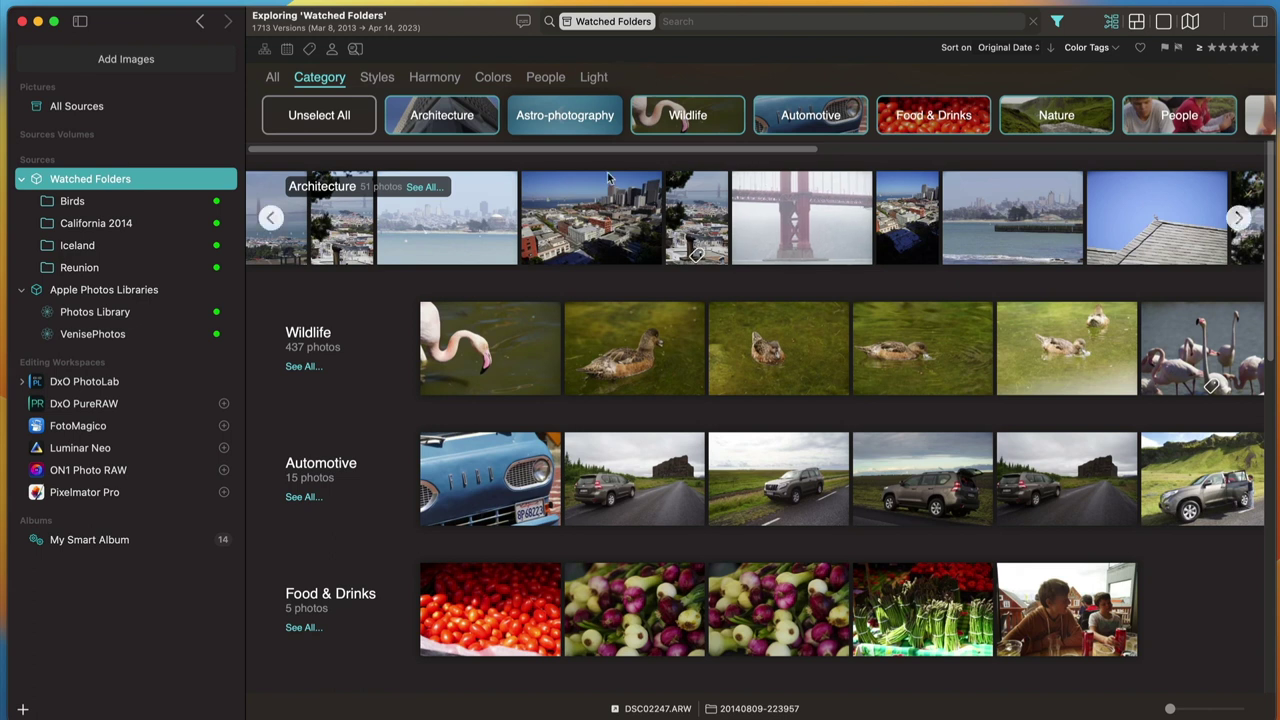
Step: Page through the Wildlife category and show all its watched-folder photos as a grid
click(1240, 350)
click(1240, 350)
click(1242, 349)
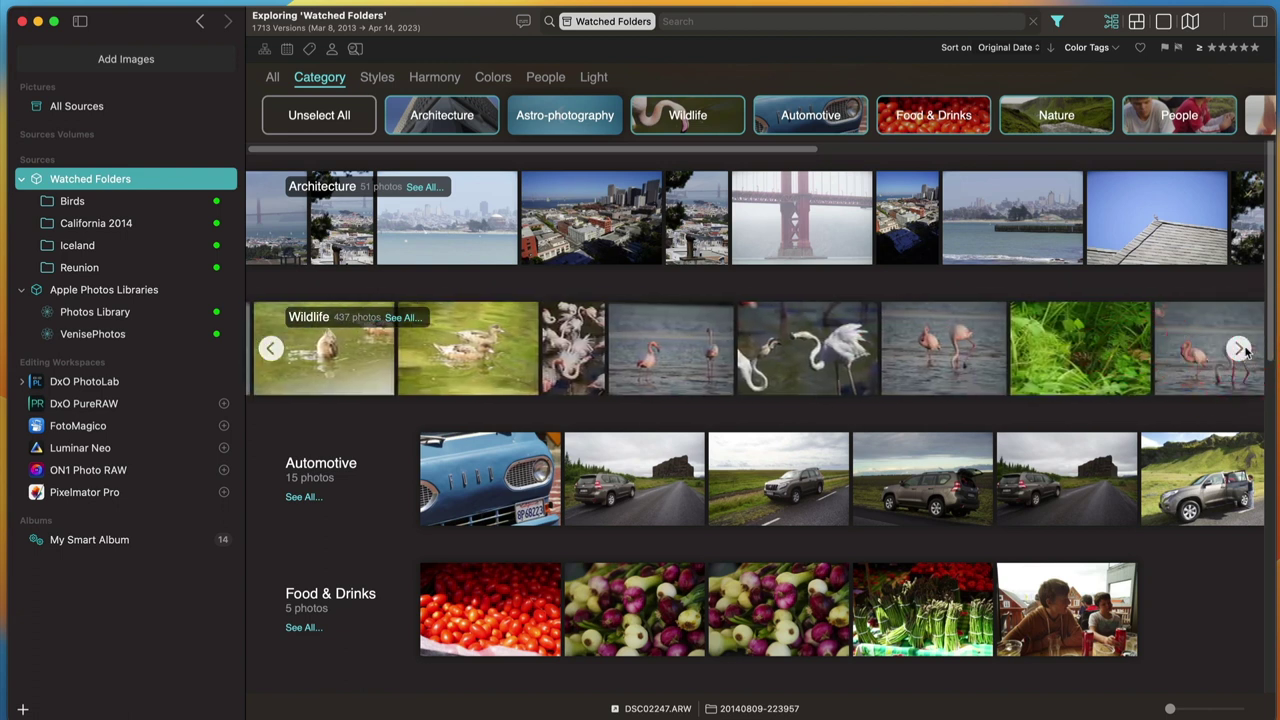
click(400, 319)
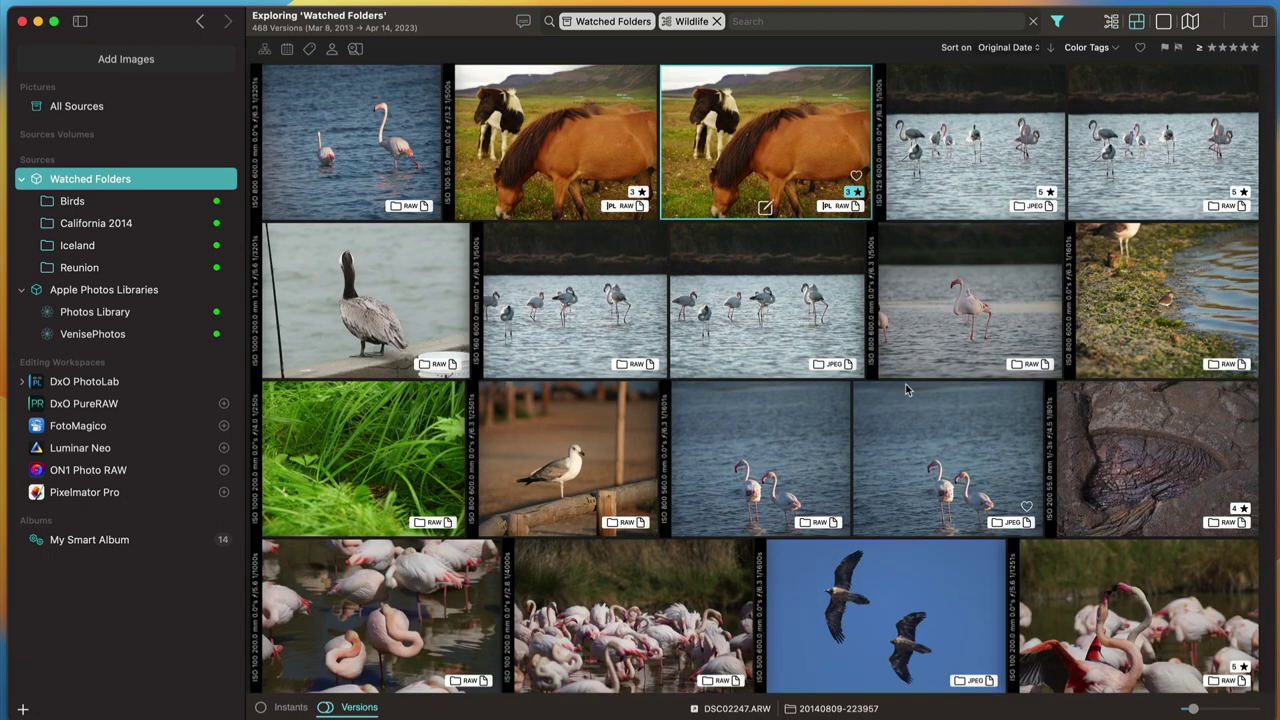
scroll(910, 380, down, 15)
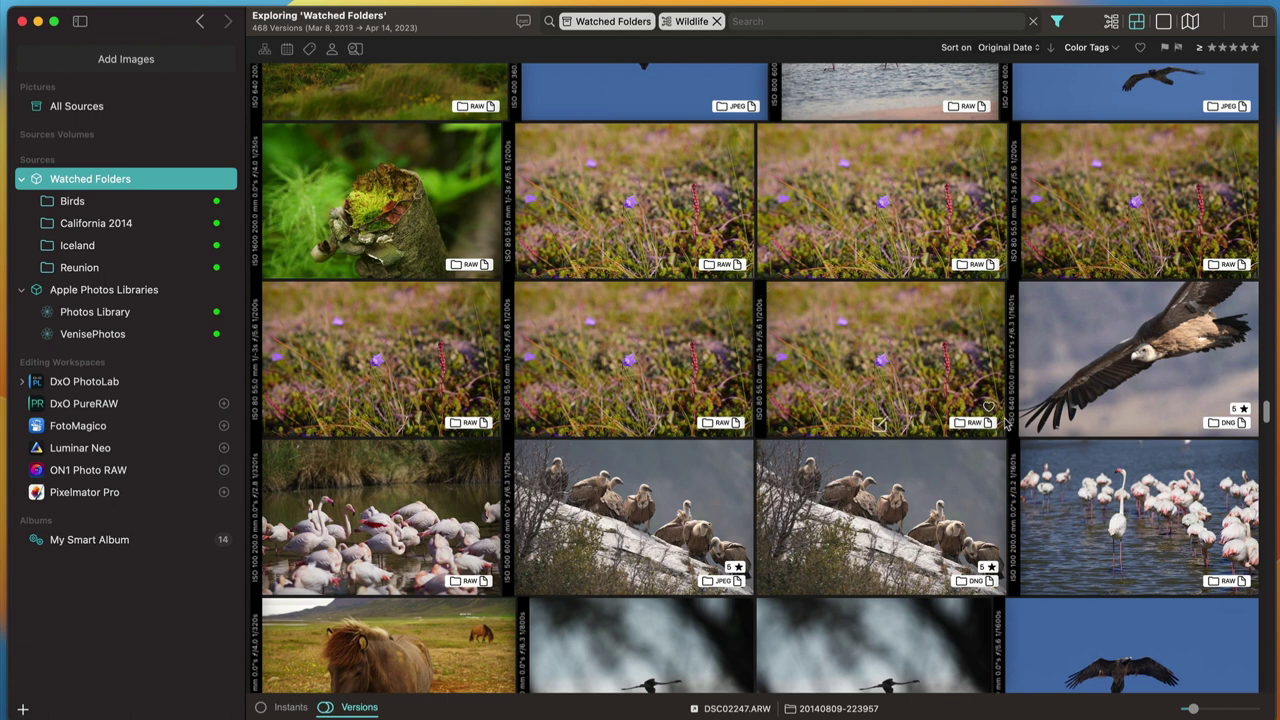
Step: Find the 187 images similar to the soaring vulture and add one to My Smart Album
click(1104, 335)
right_click(1104, 335)
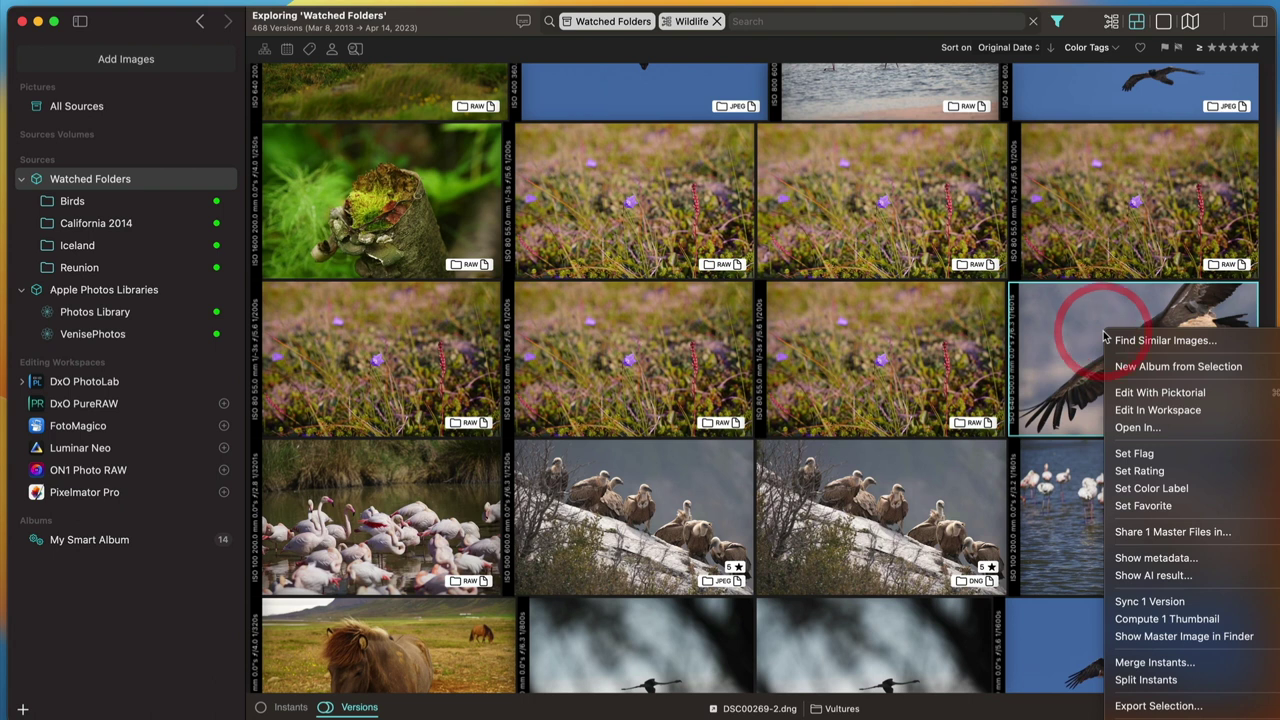
click(1140, 341)
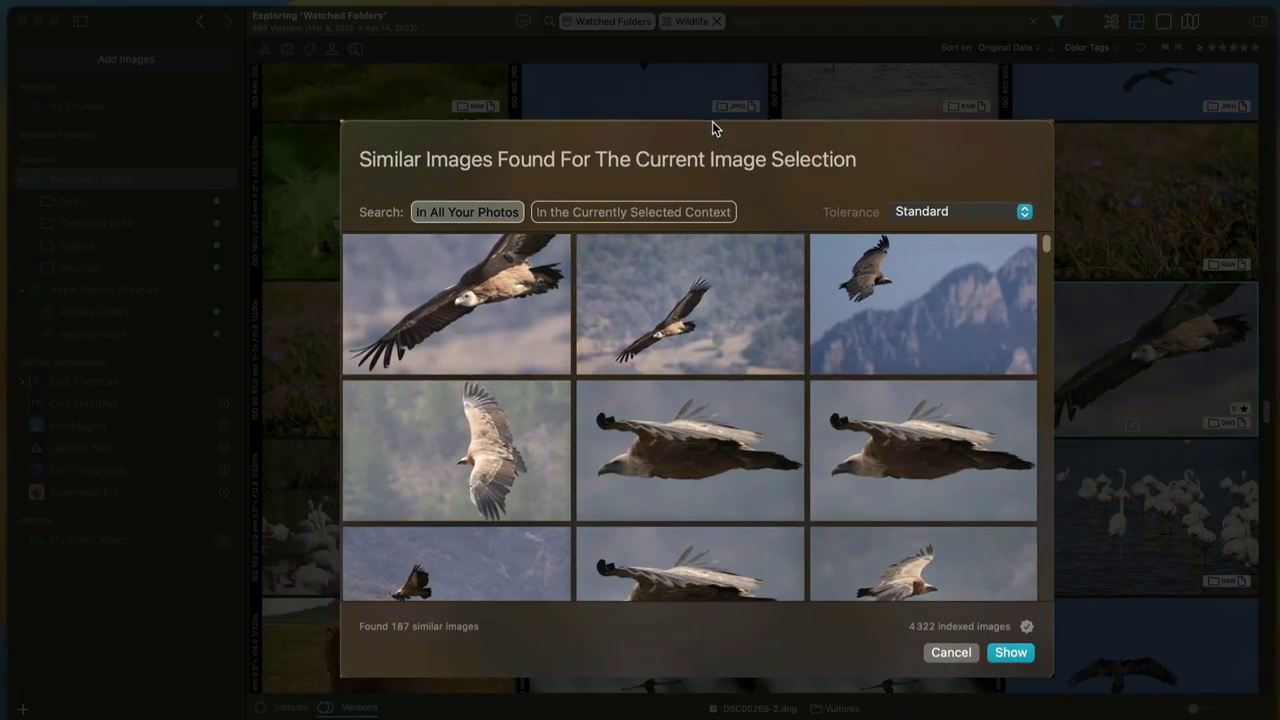
click(708, 82)
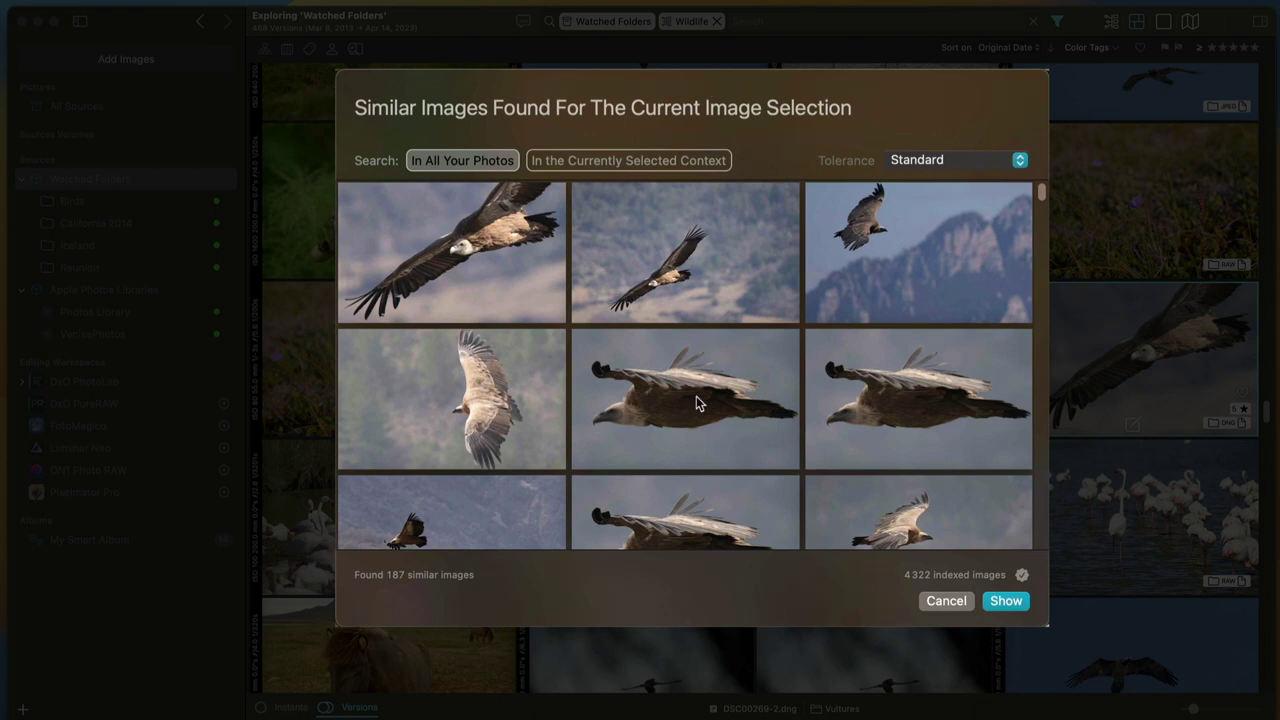
click(1006, 600)
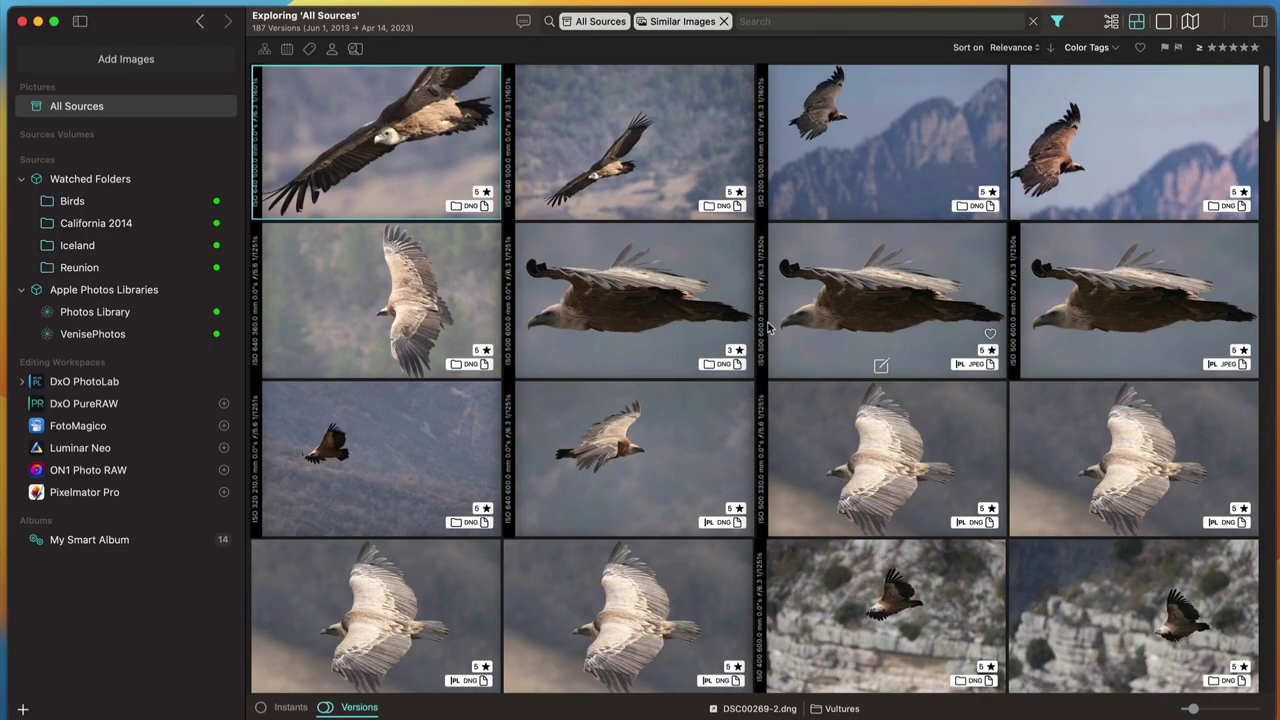
drag(672, 306, 140, 572)
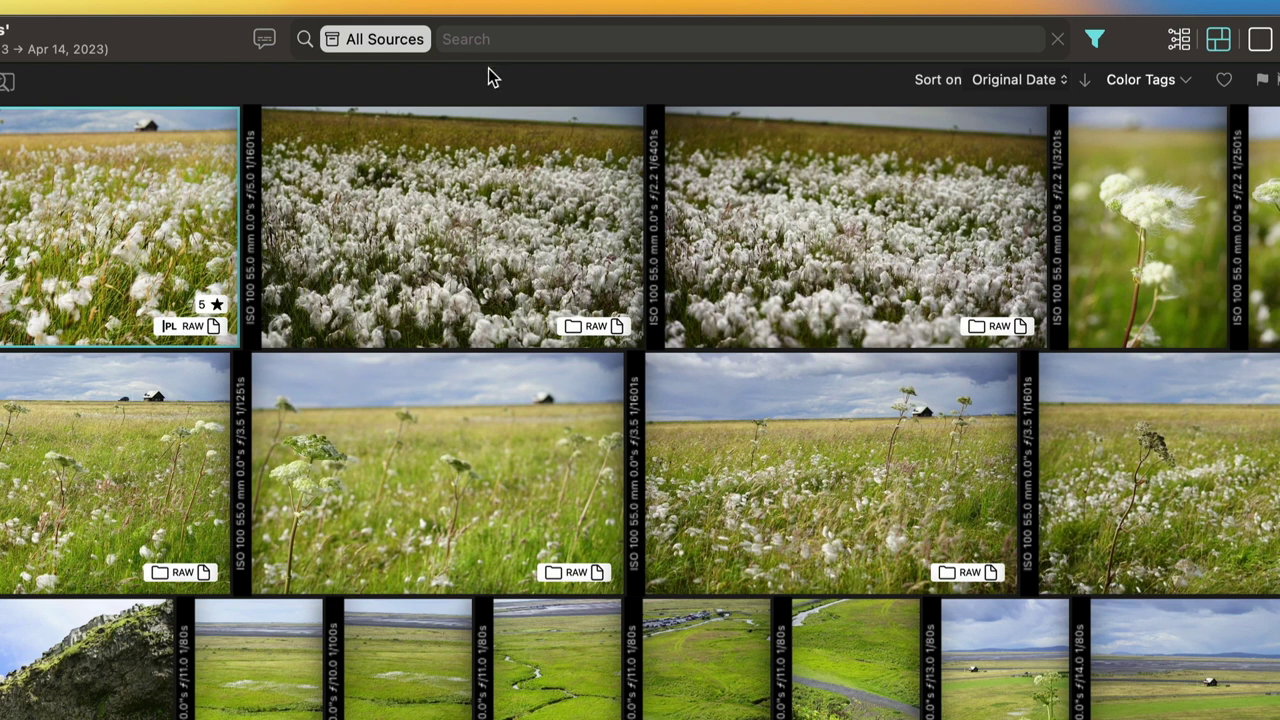
Step: Search for 'houses with a red roof' and add a result to the Iceland slideshow album
click(264, 39)
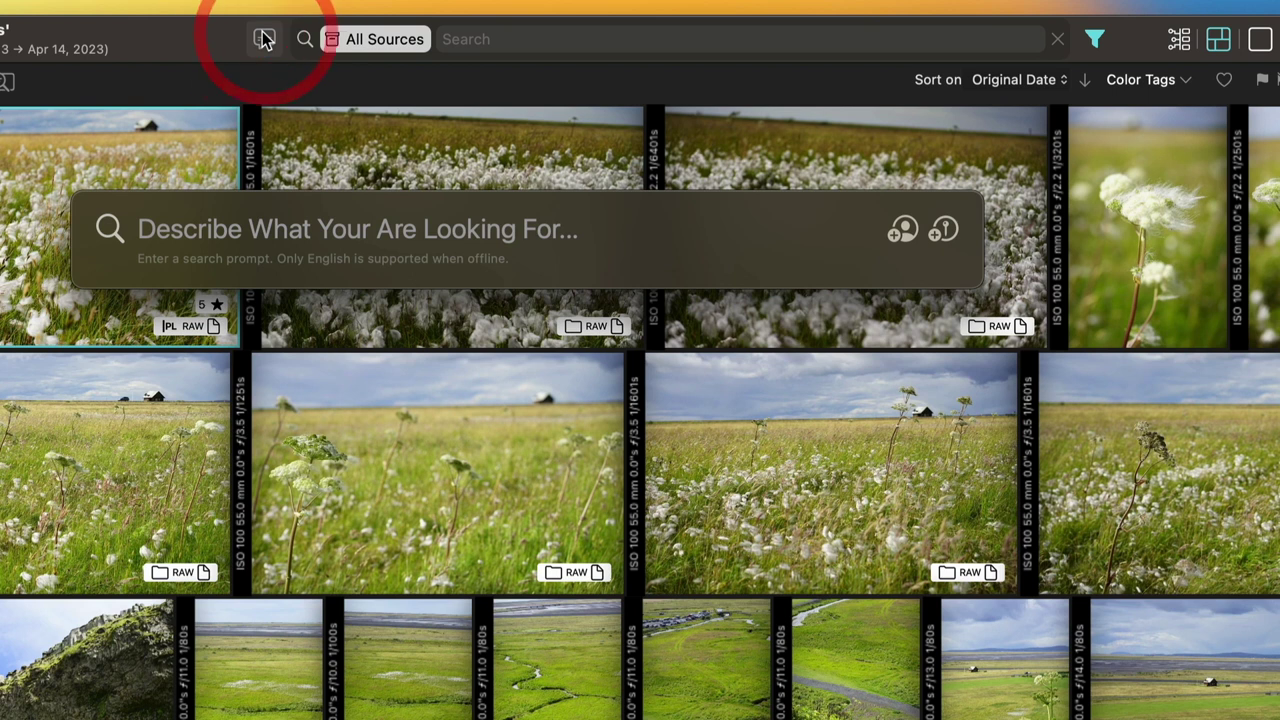
click(194, 224)
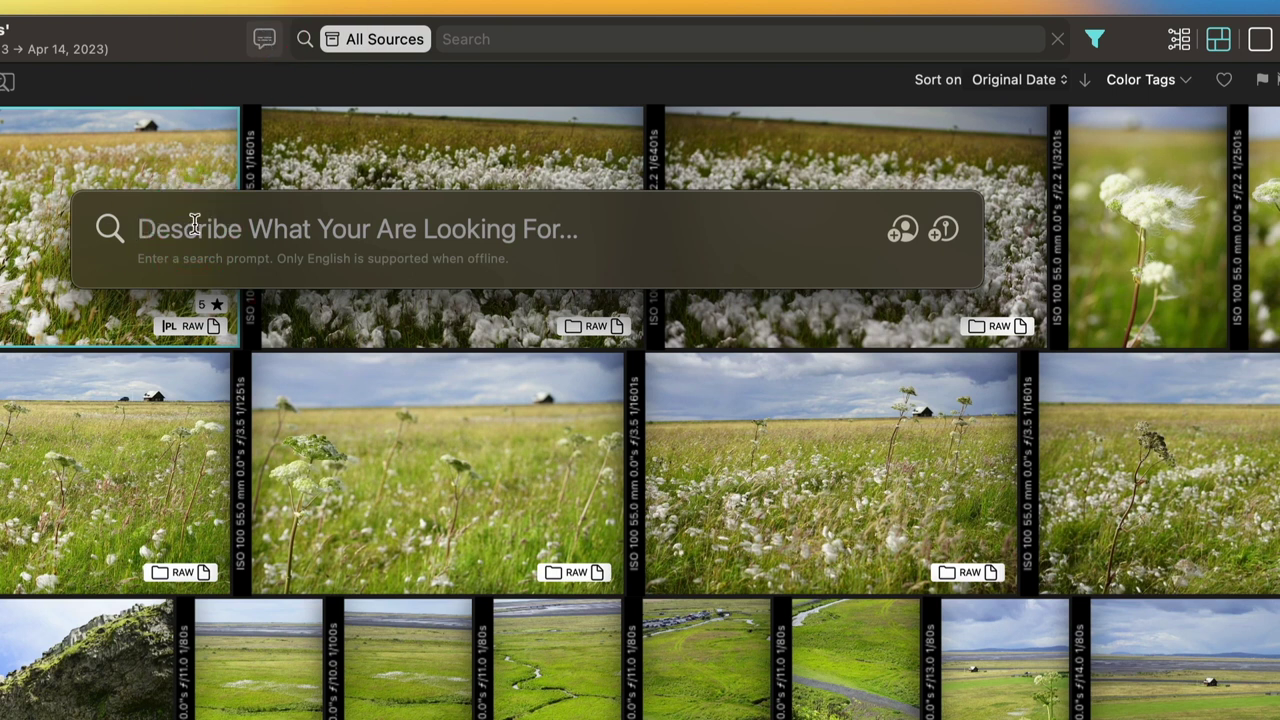
text(houses with a)
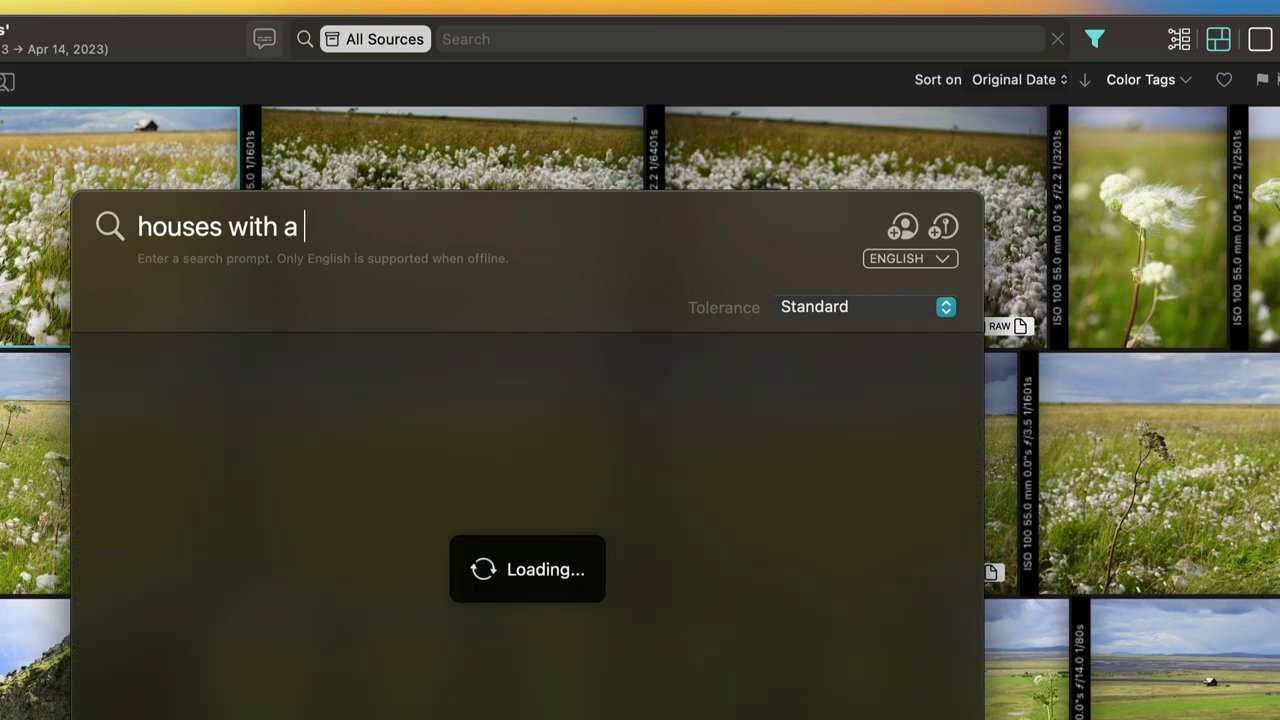
text( red)
key(BackSpace)
text(ed roof)
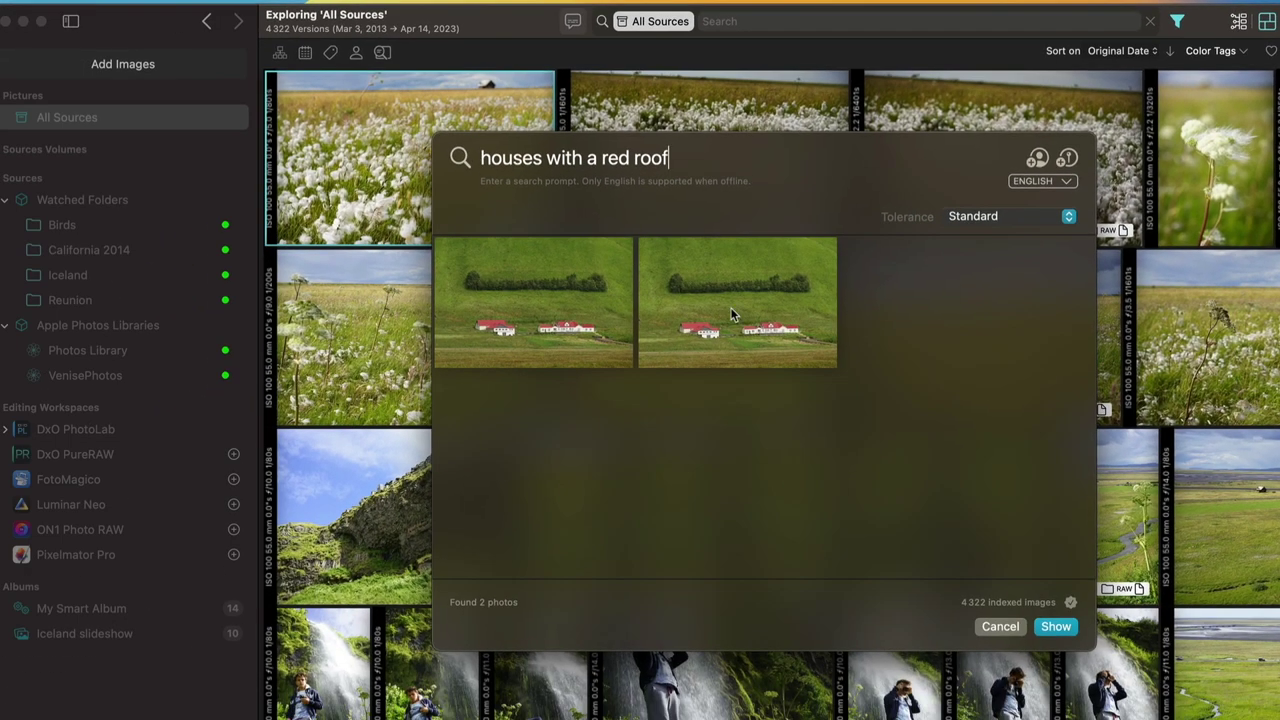
click(1056, 627)
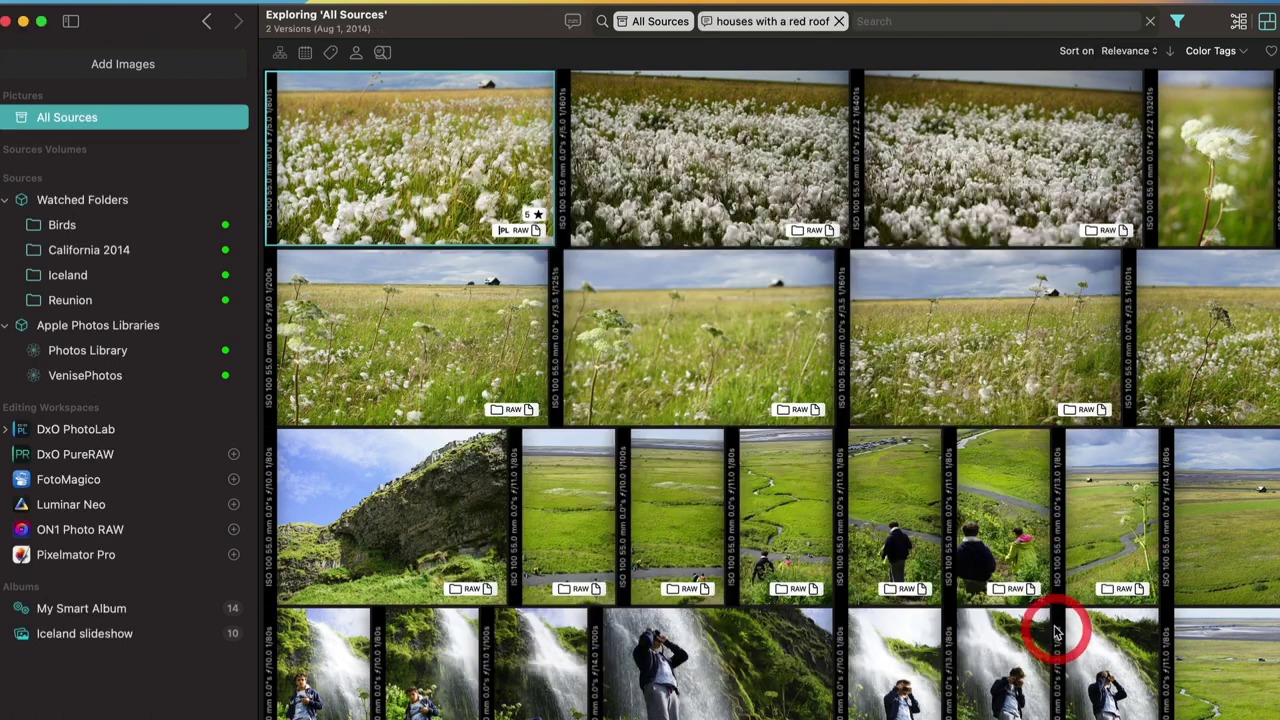
drag(684, 136, 115, 637)
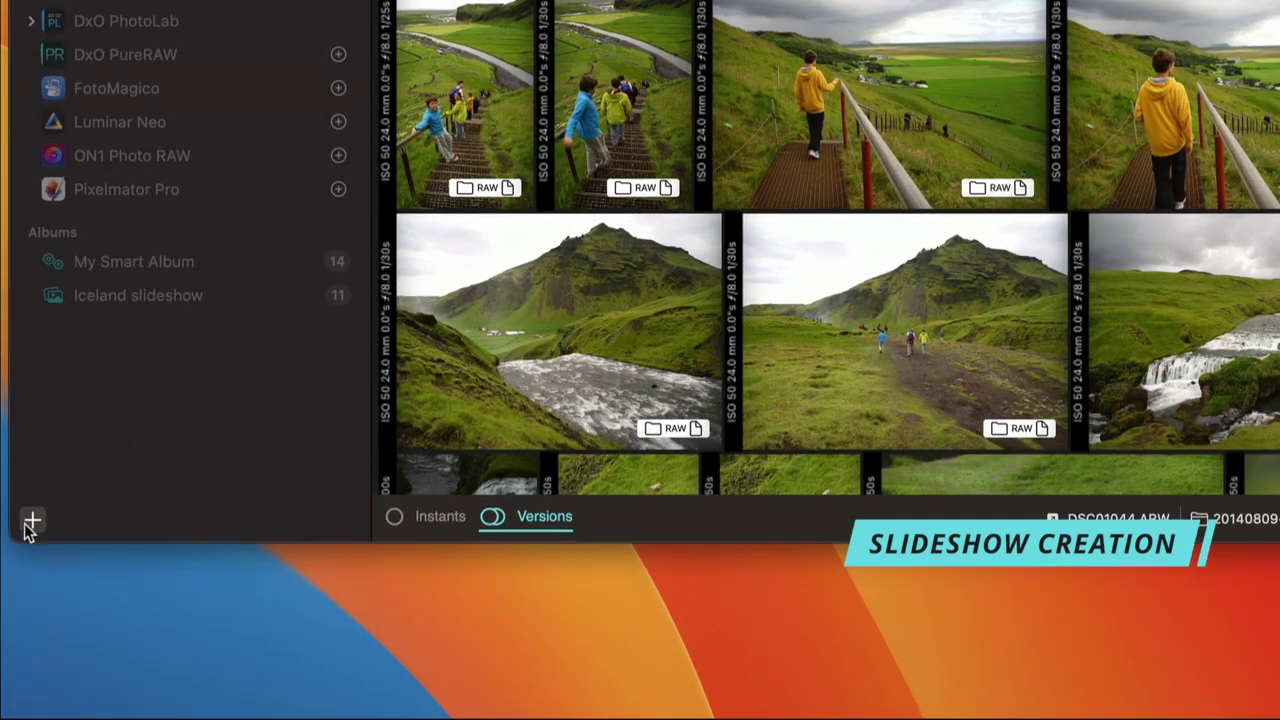
Step: Create an empty album named 'My Final Slideshow', leaving out the selected picture
click(31, 522)
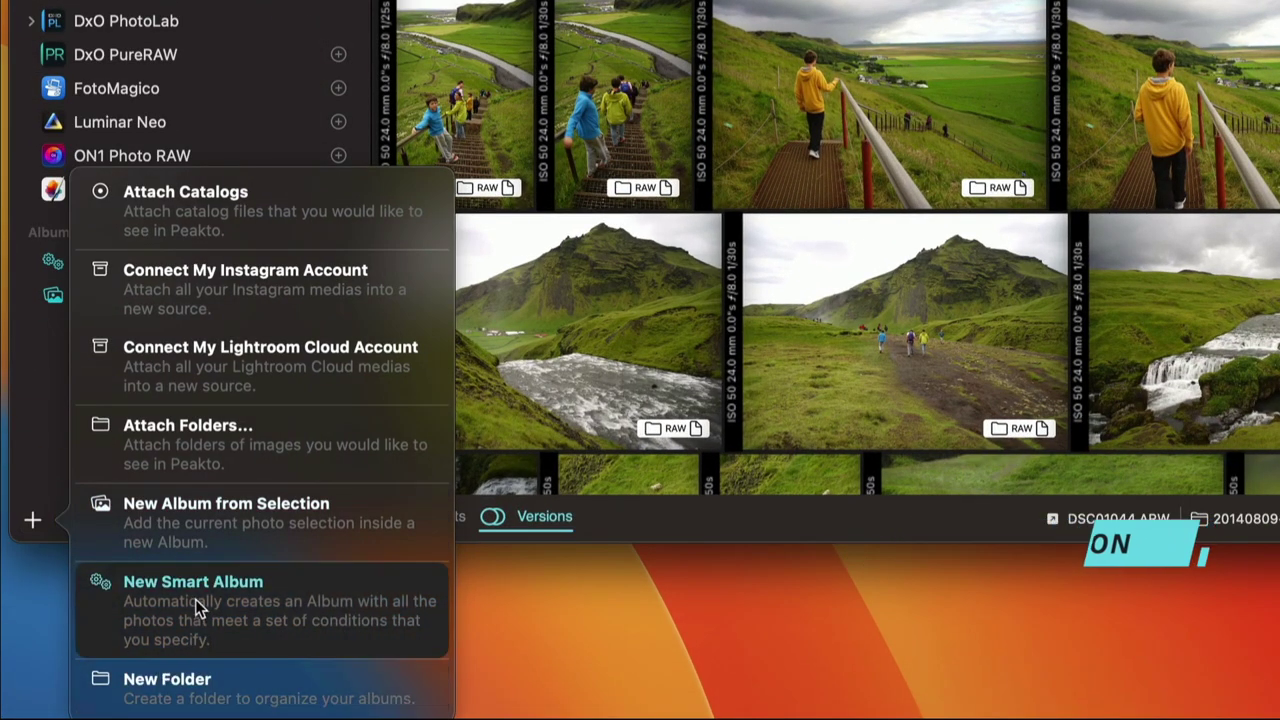
click(203, 526)
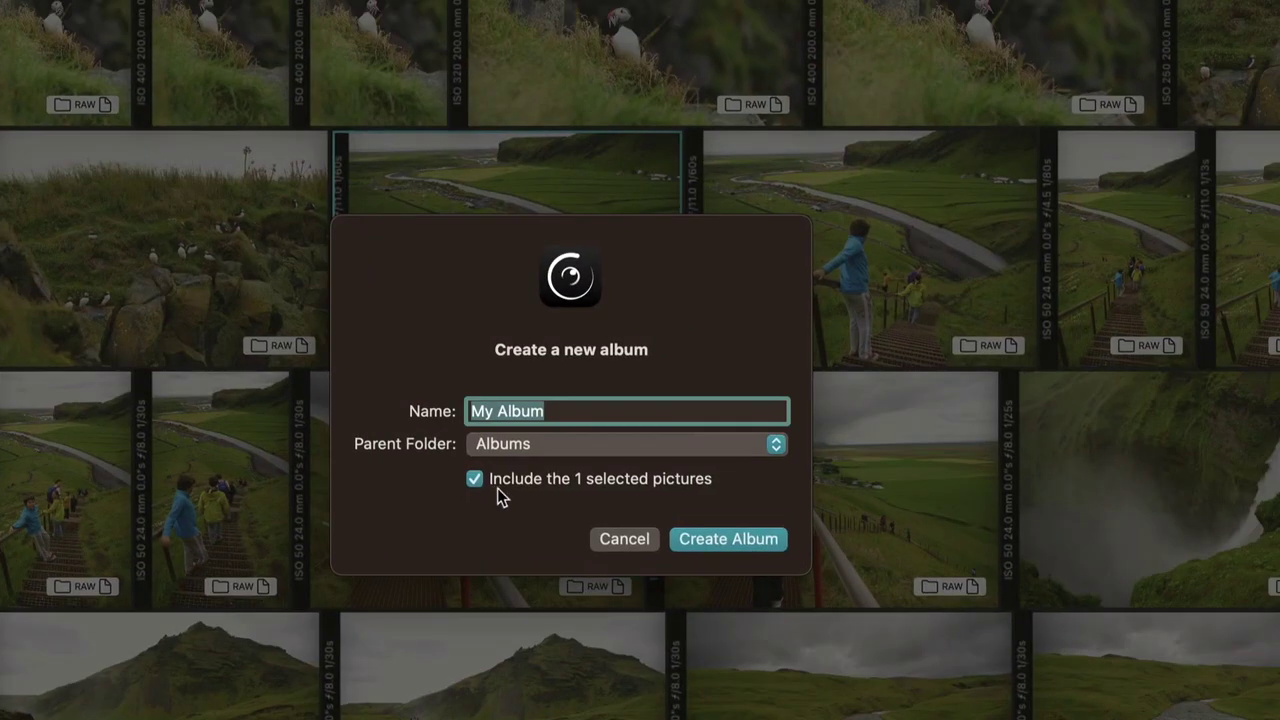
click(474, 480)
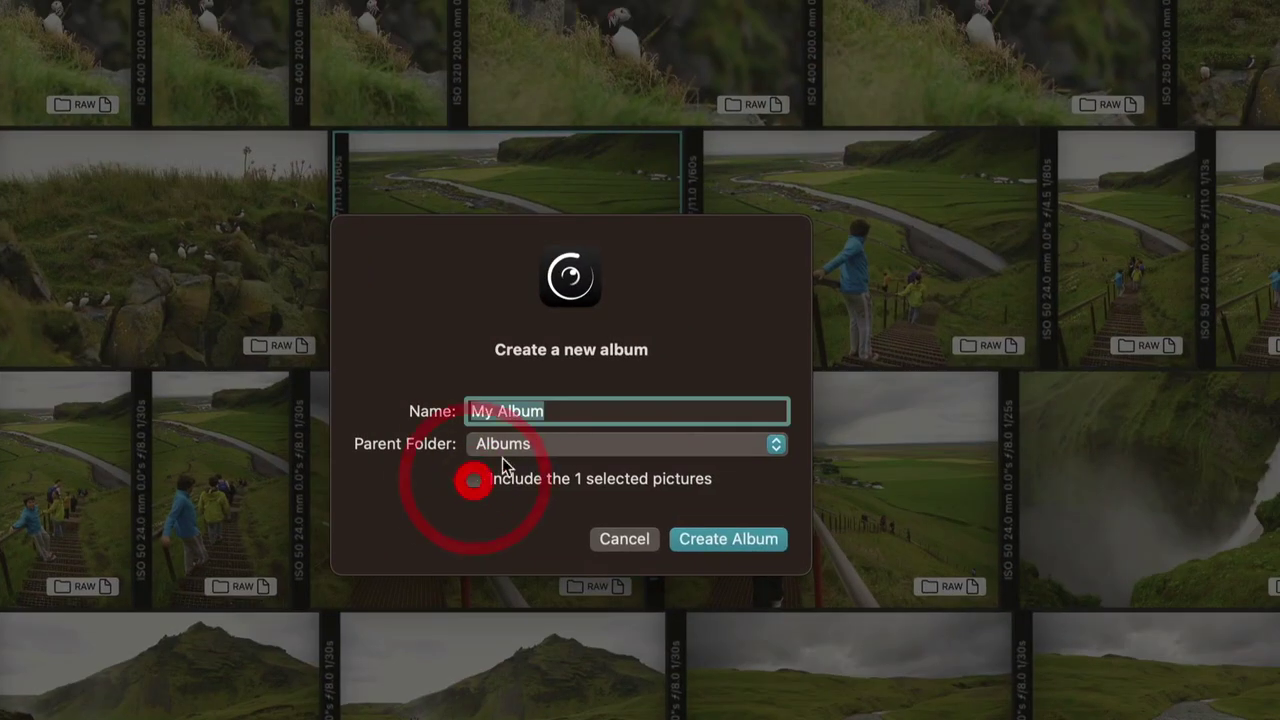
click(563, 409)
click(448, 400)
text(My Final Slideshow)
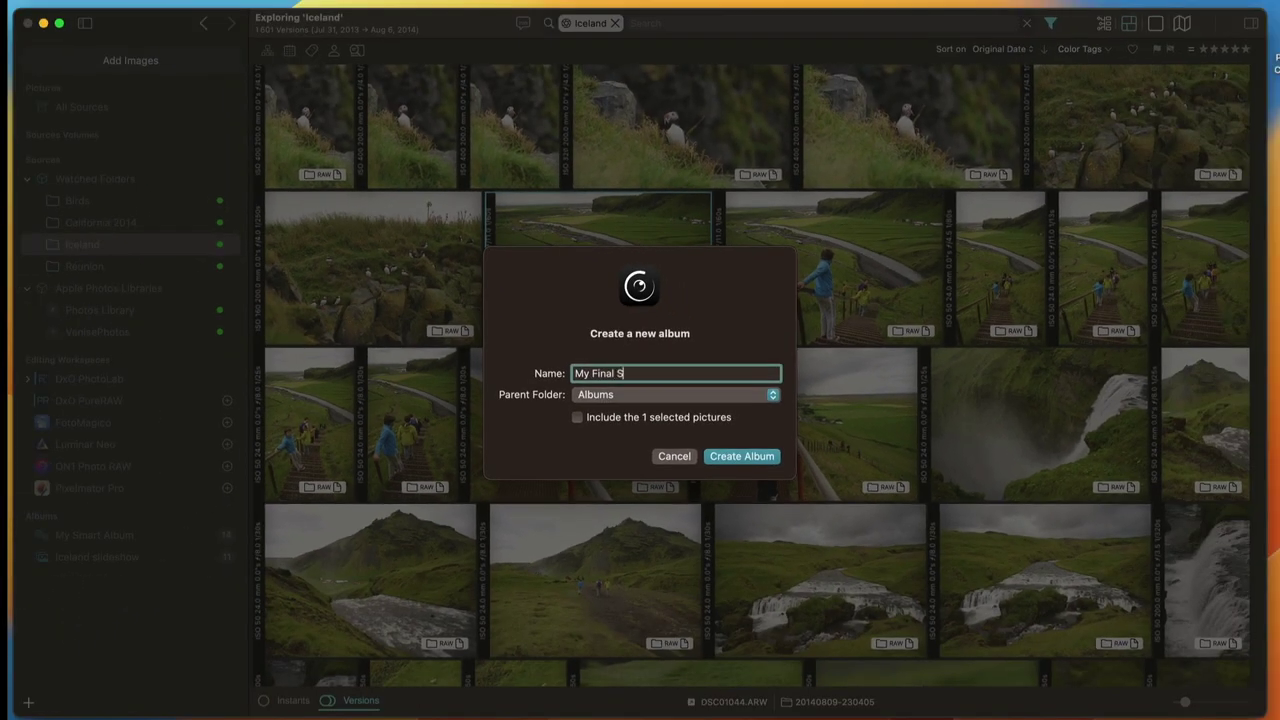
click(750, 456)
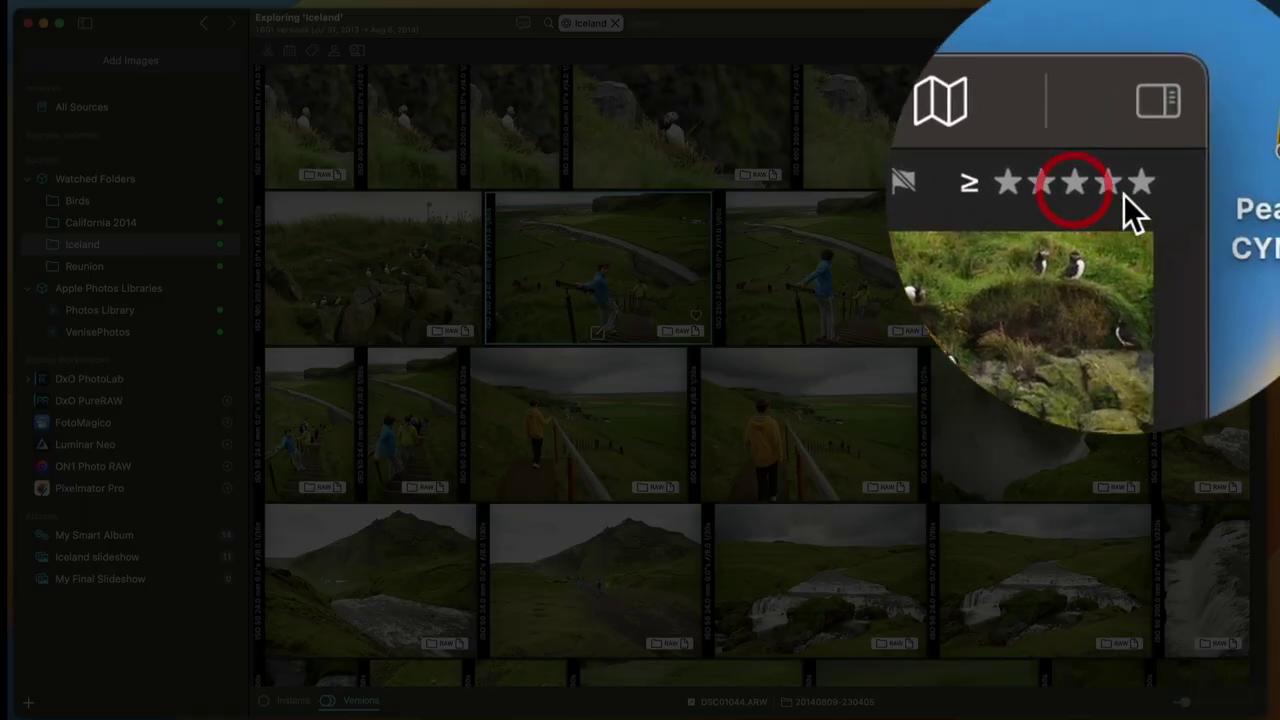
Step: Filter to 5-star, drag all ten Iceland photos into My Final Slideshow, then open Explore
click(1124, 195)
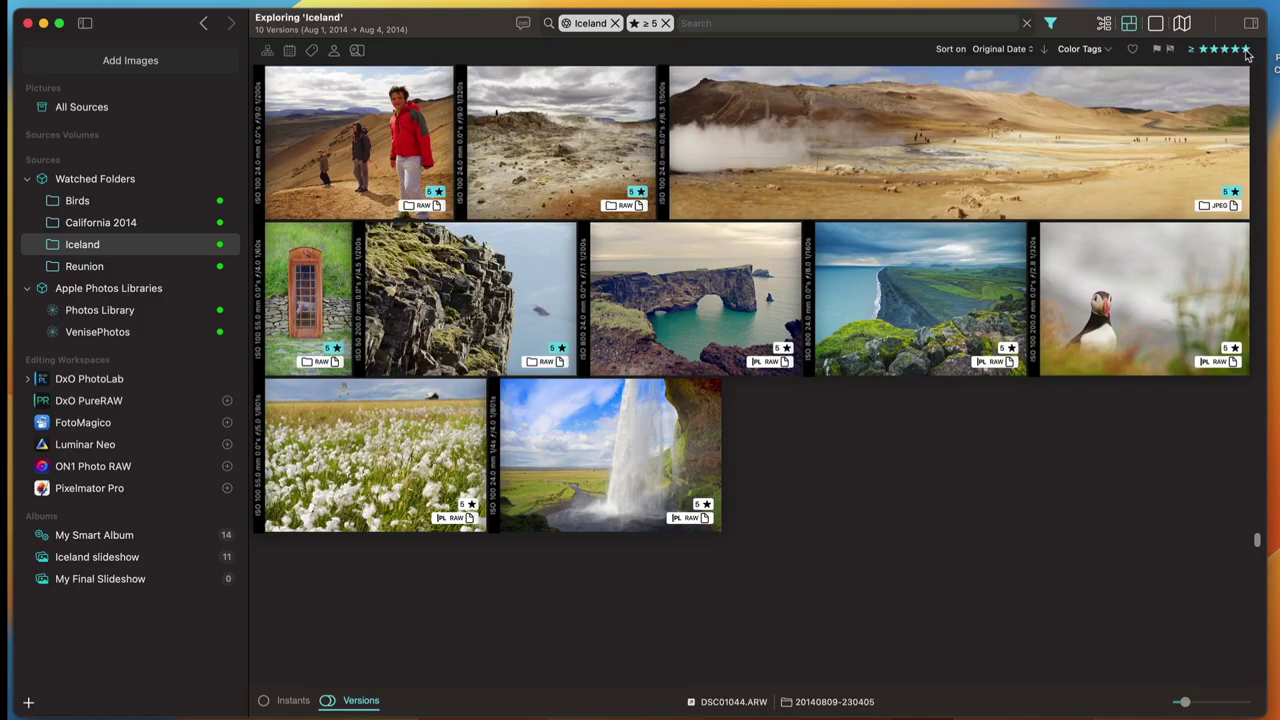
click(338, 123)
shift+click(610, 453)
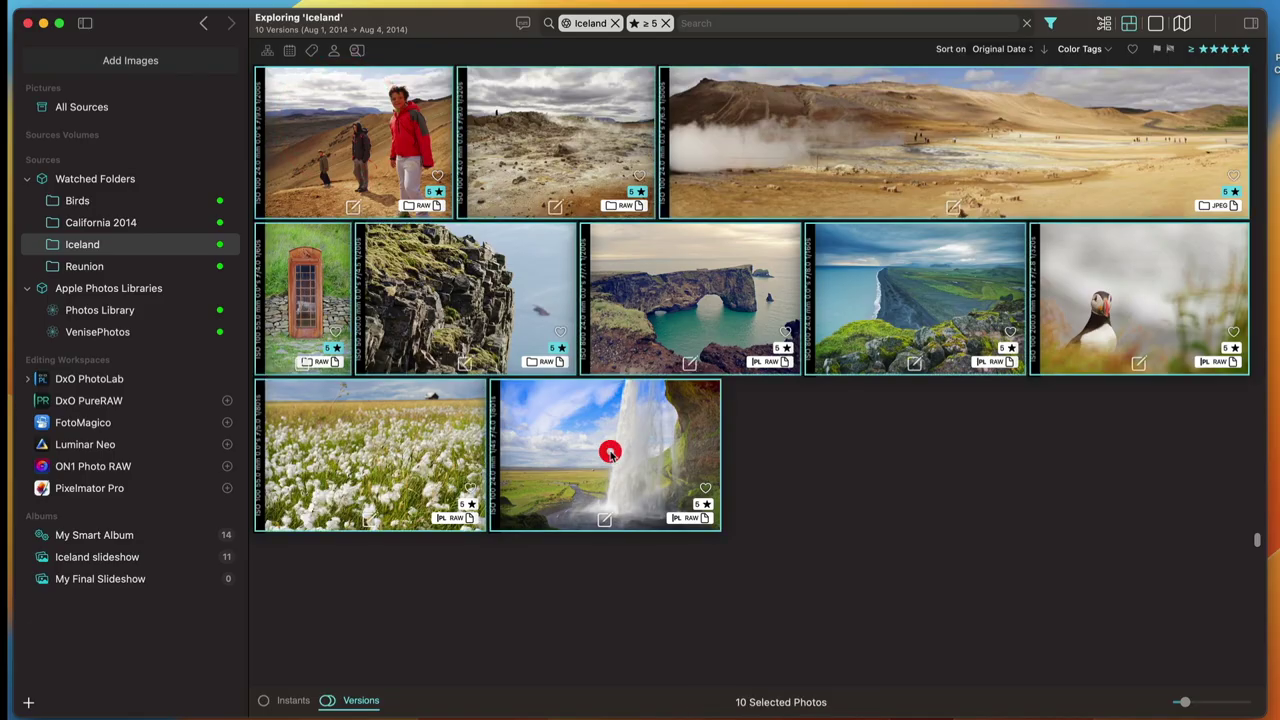
drag(610, 453, 101, 582)
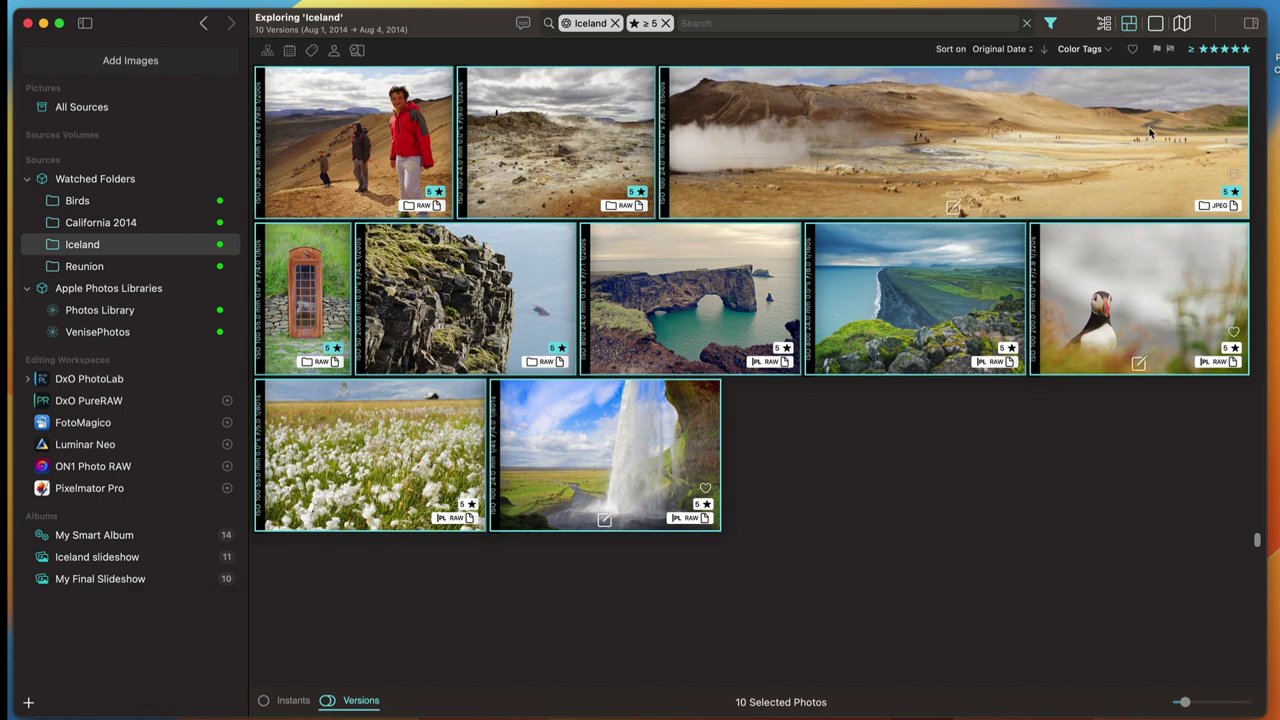
click(1104, 22)
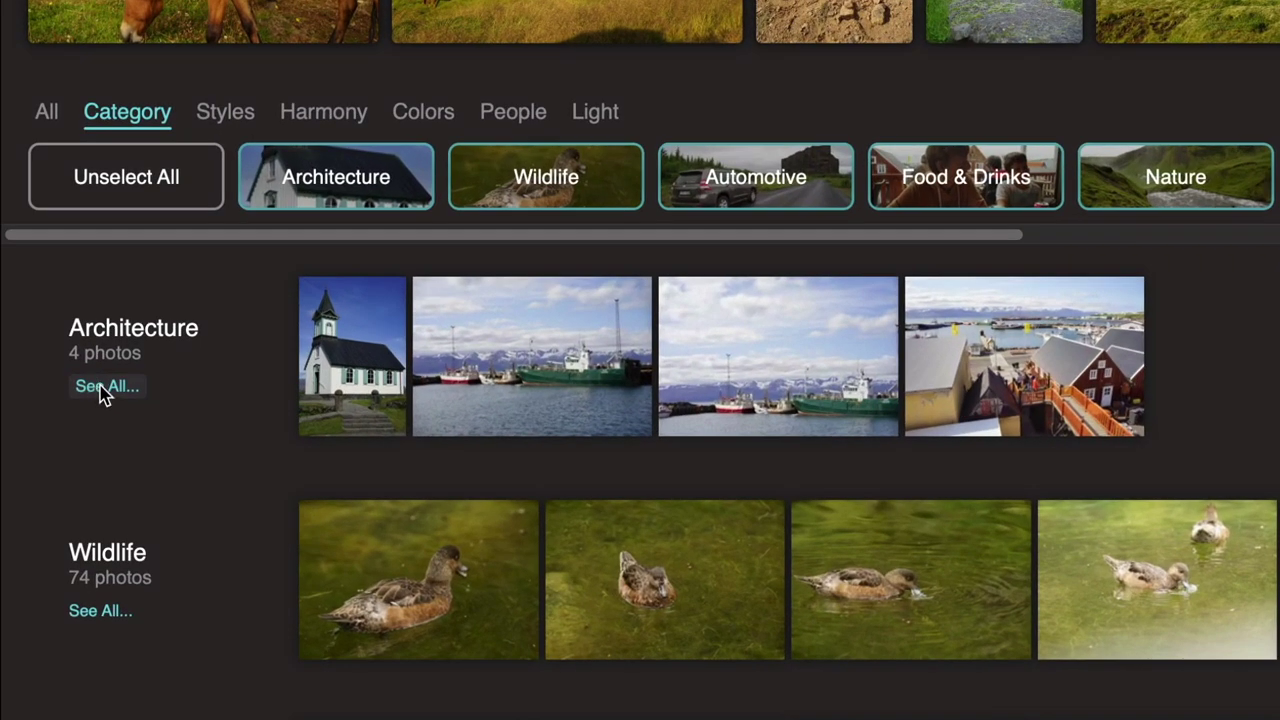
Step: Add the white church photo from Architecture to My Final Slideshow and clear the filter
click(302, 422)
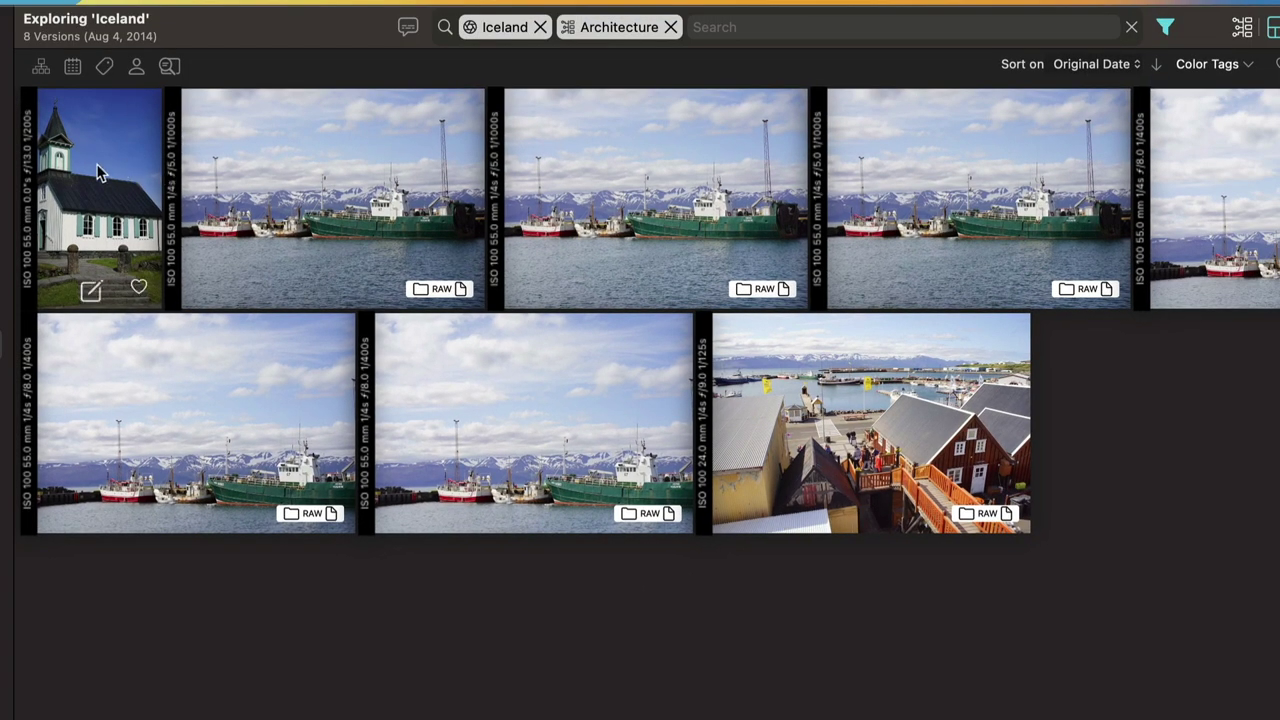
drag(95, 160, 103, 248)
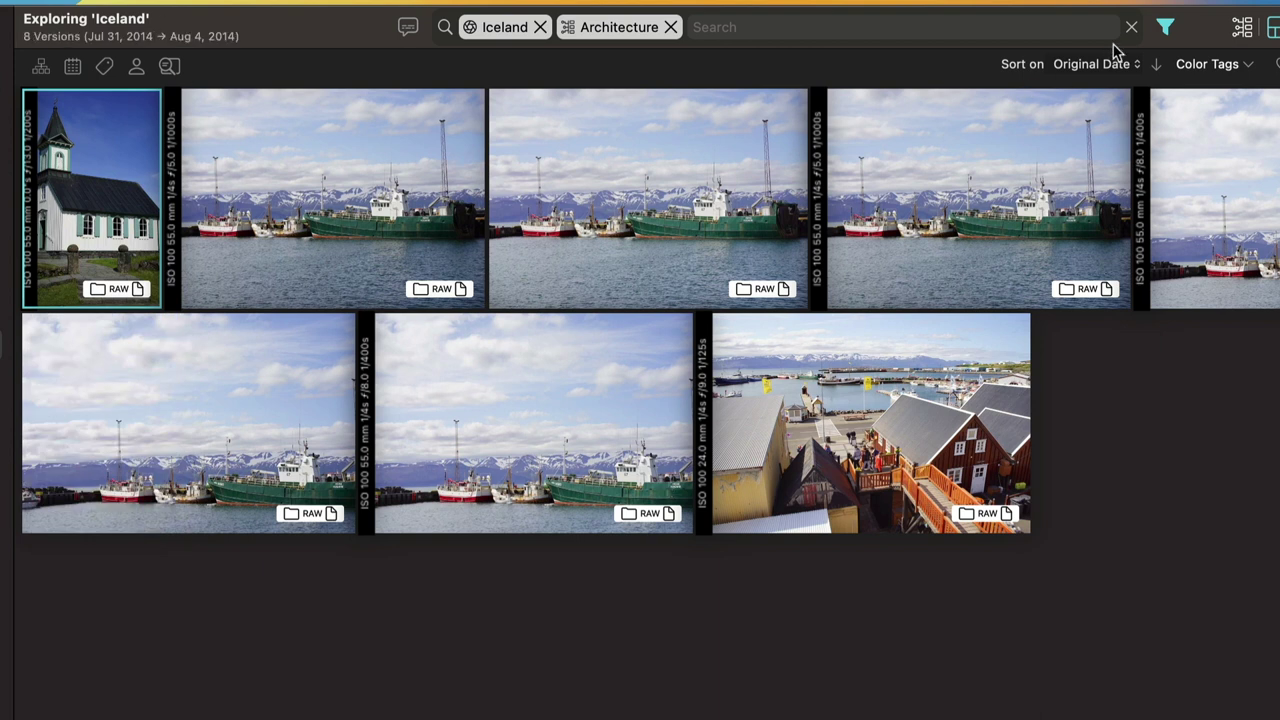
click(670, 27)
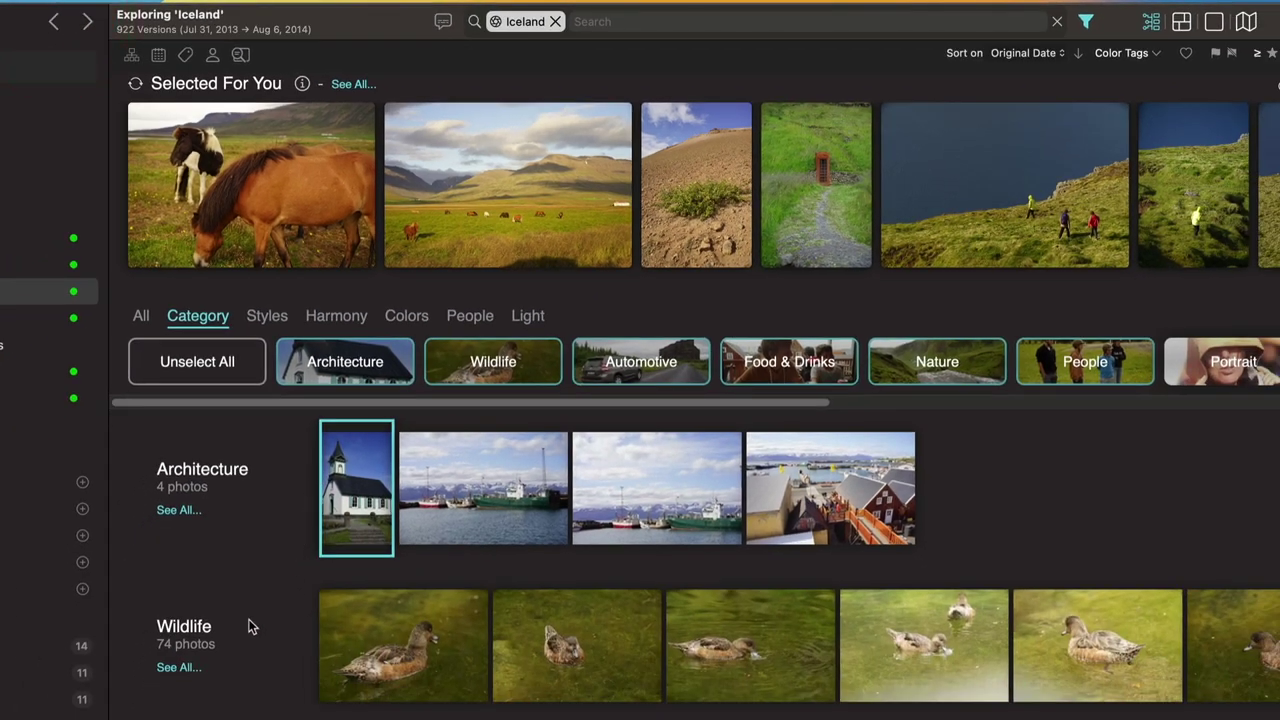
Step: Add the brown horse portrait from Wildlife to My Final Slideshow
click(184, 668)
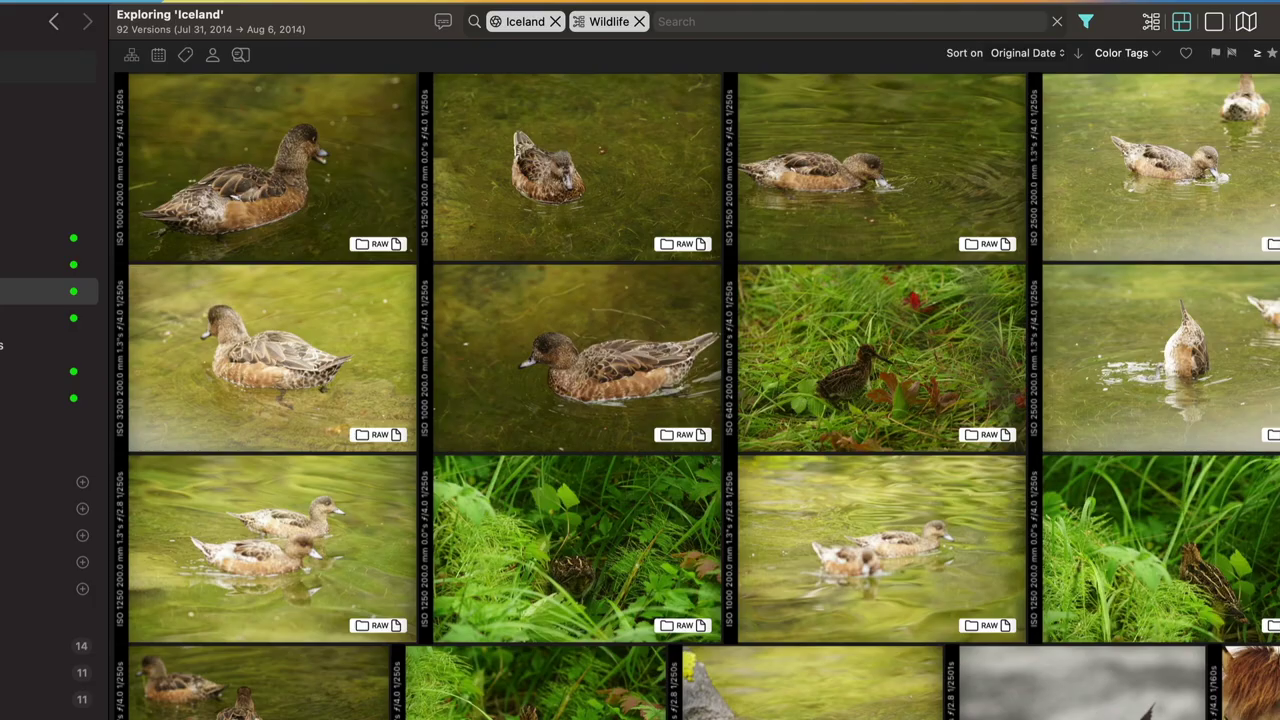
scroll(696, 395, down, 20)
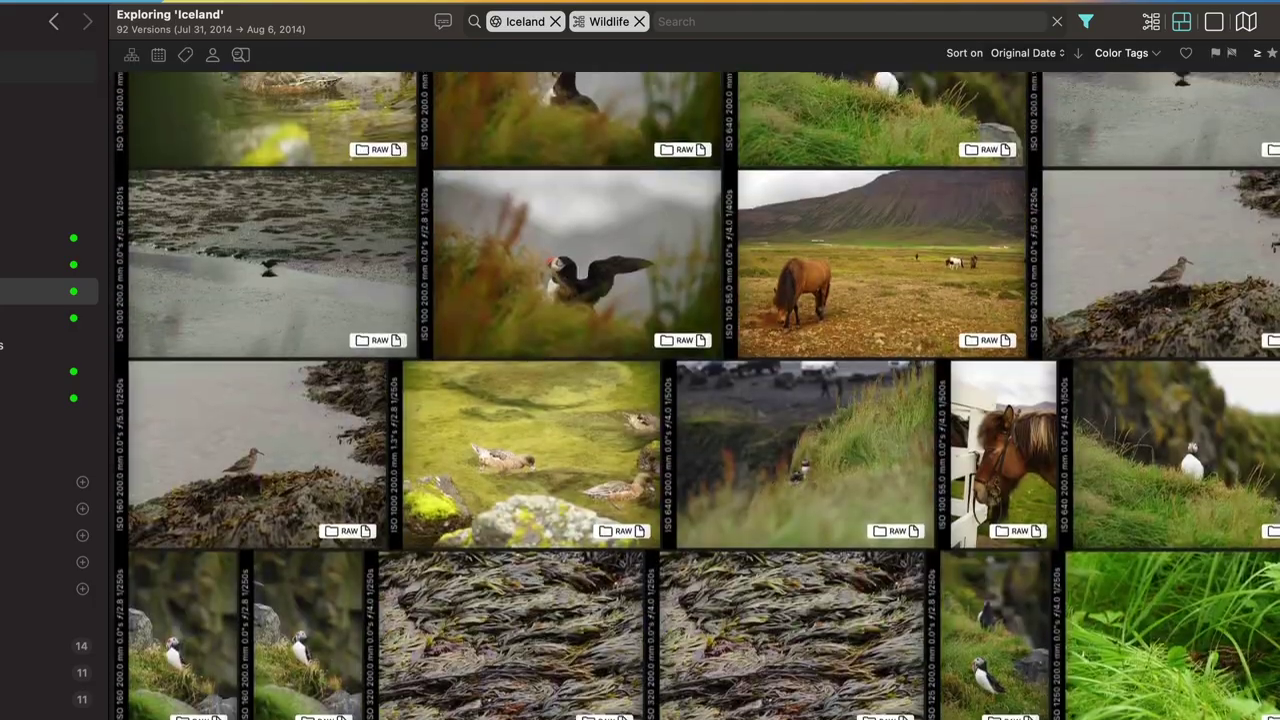
scroll(696, 395, up, 20)
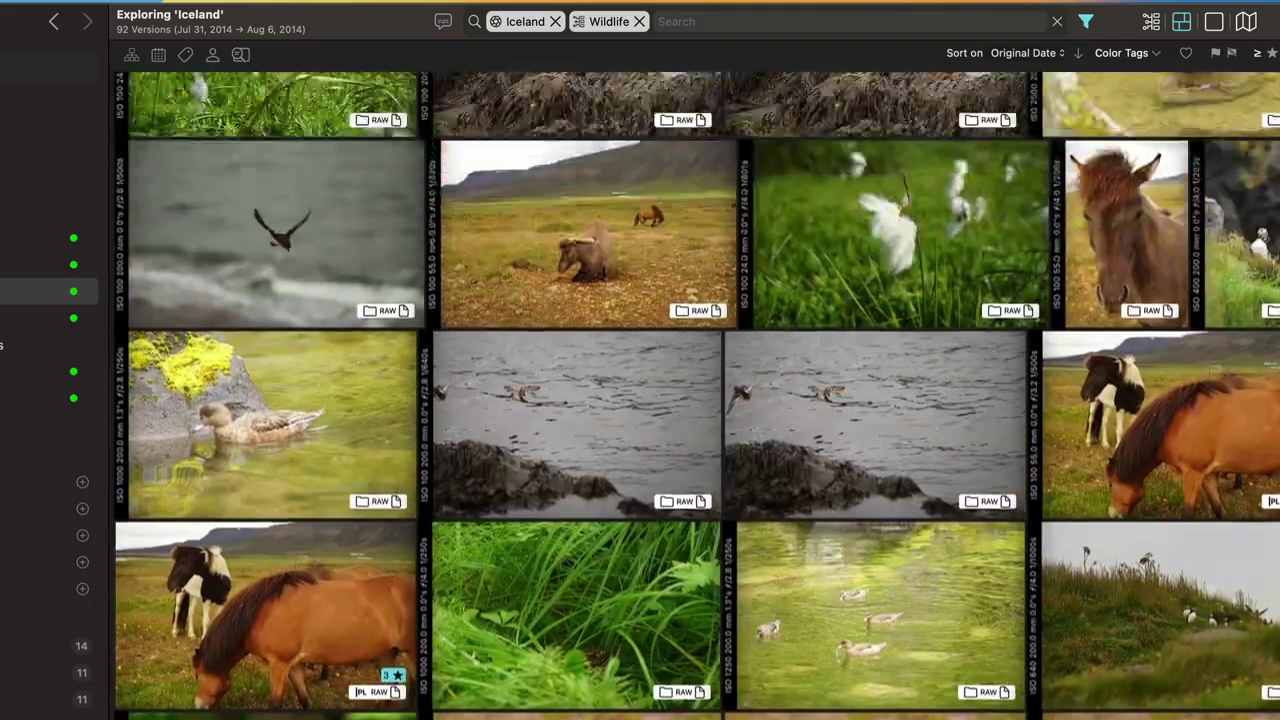
scroll(696, 395, up, 2)
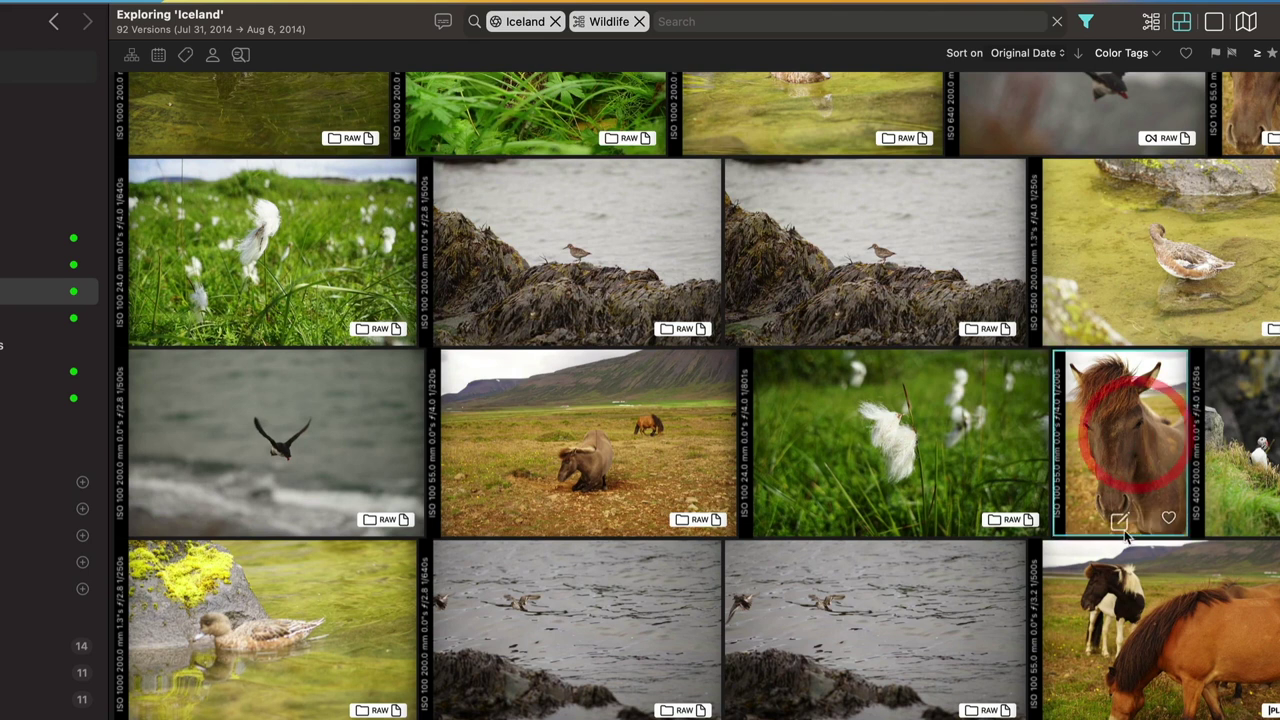
drag(1118, 465, 60, 699)
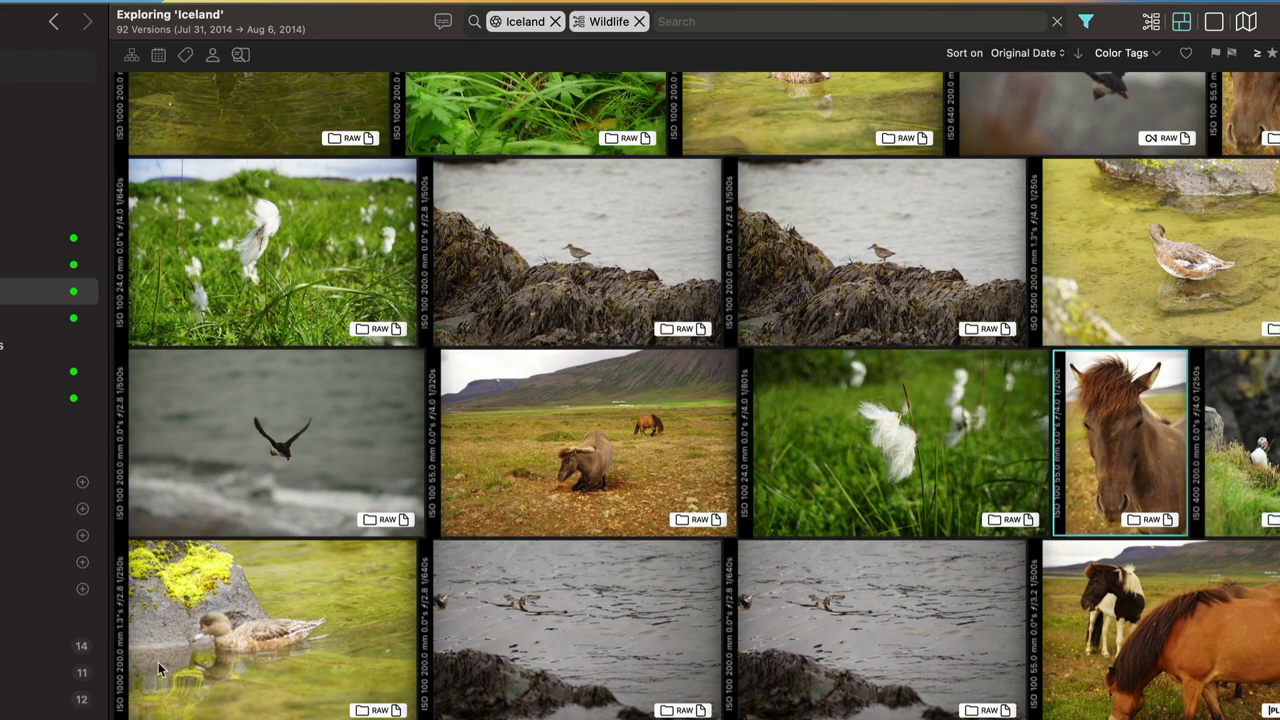
Step: Run a conversational search for 'puffin' and add a puffin photo to My Final Slideshow
click(640, 22)
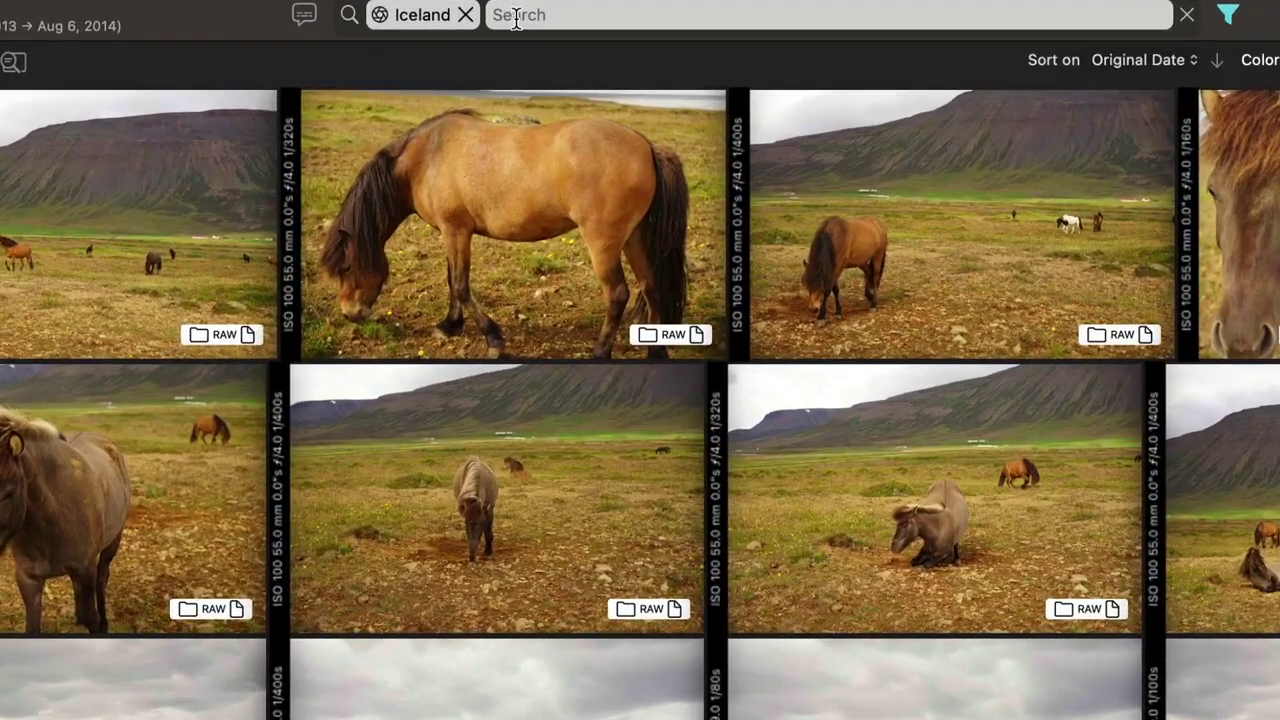
click(556, 18)
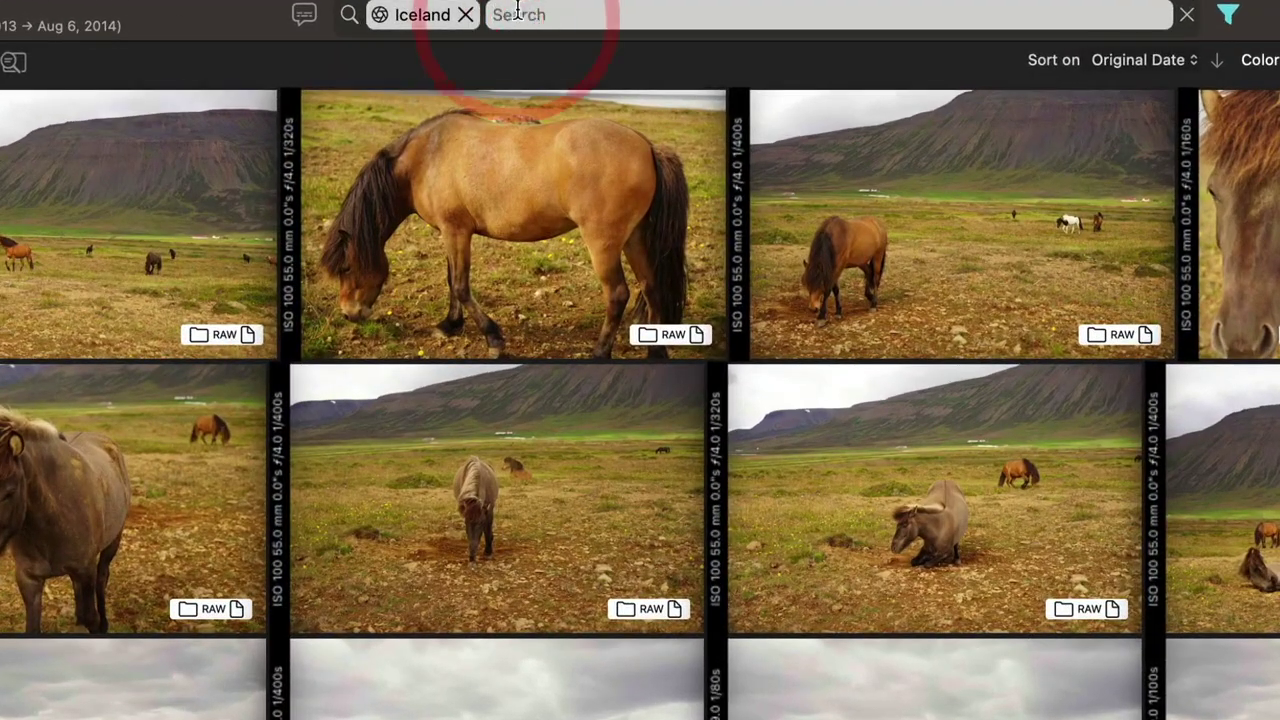
text(puffin)
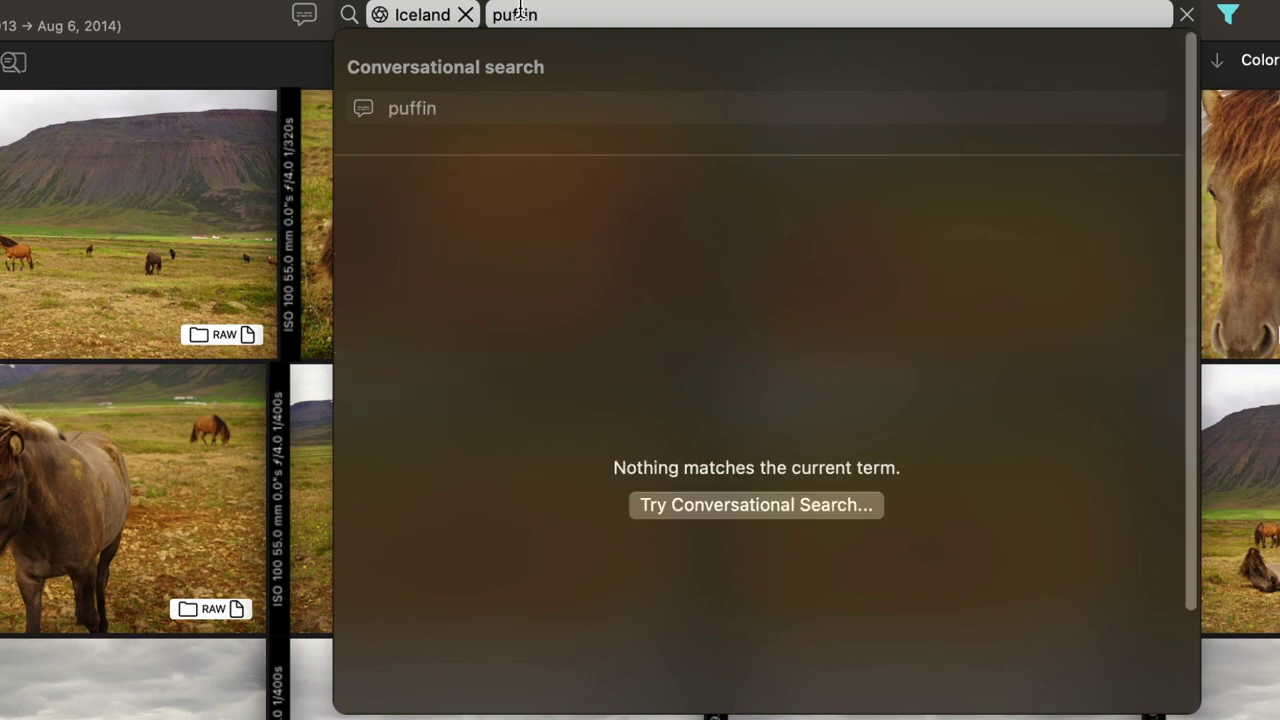
click(765, 515)
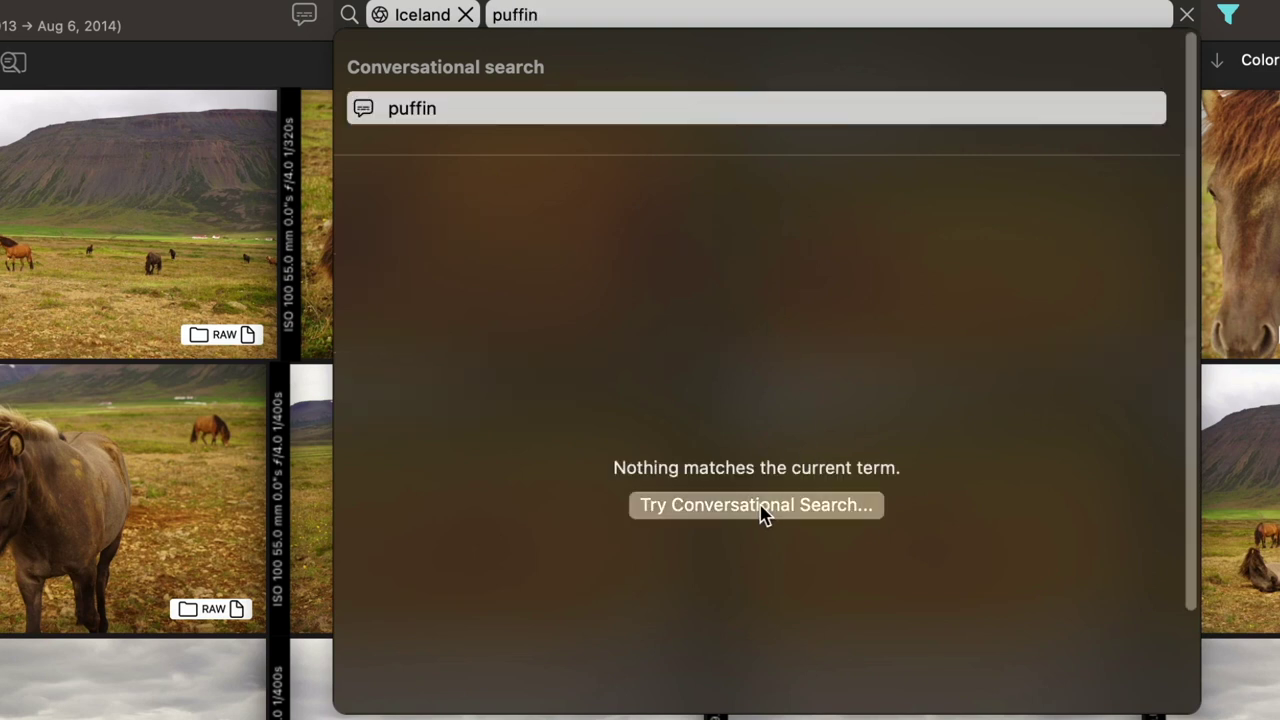
click(762, 510)
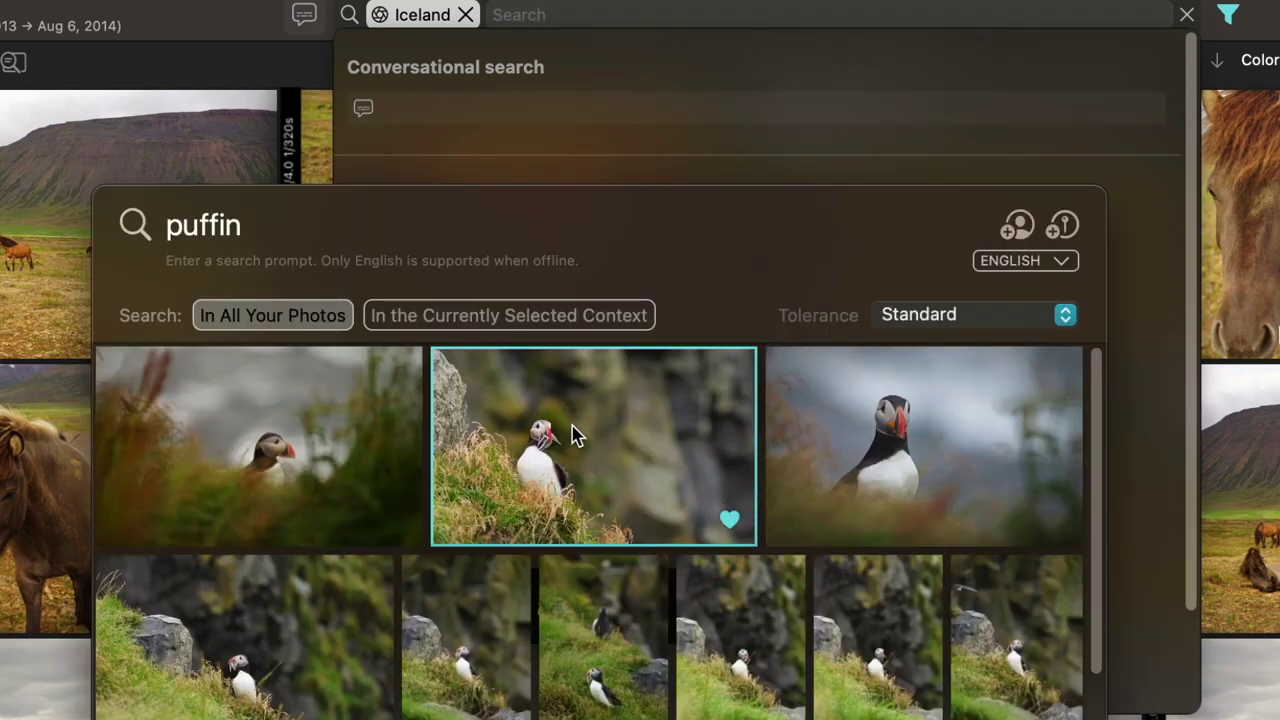
key(Return)
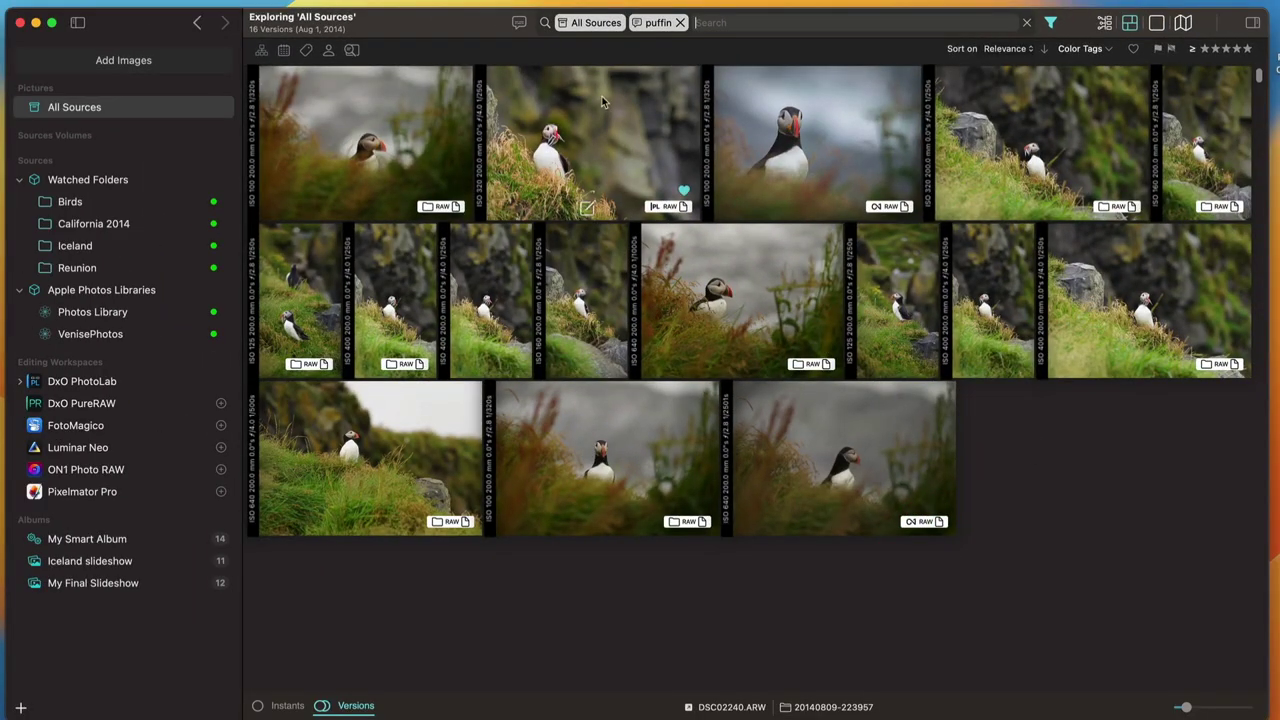
drag(585, 137, 100, 590)
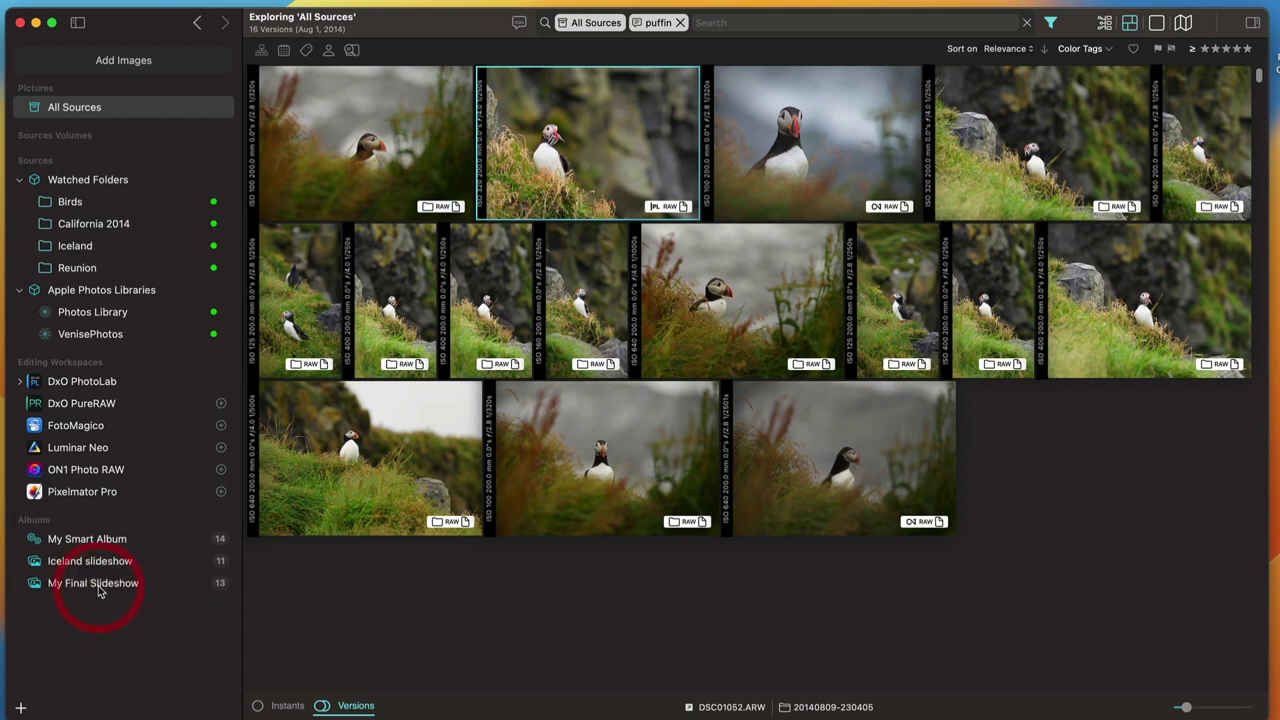
Step: Run a conversational search for 'sunset iceland' and browse its results
click(680, 23)
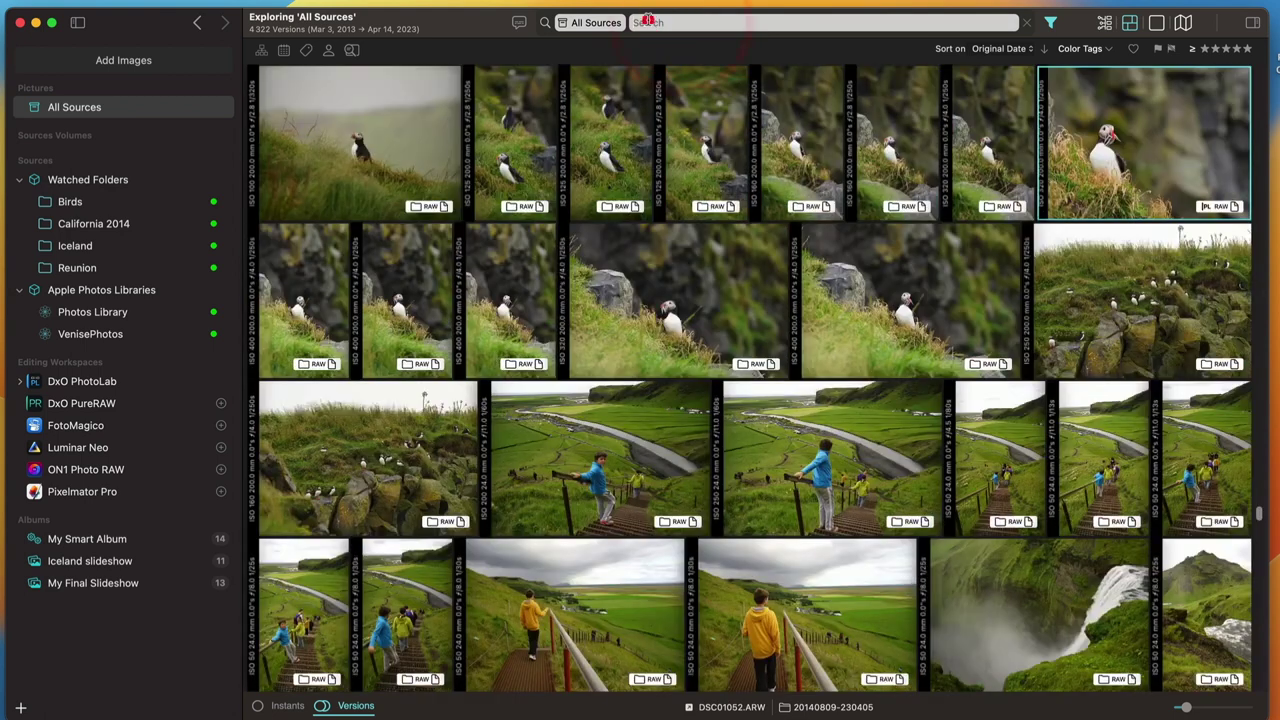
click(646, 21)
text(sunset)
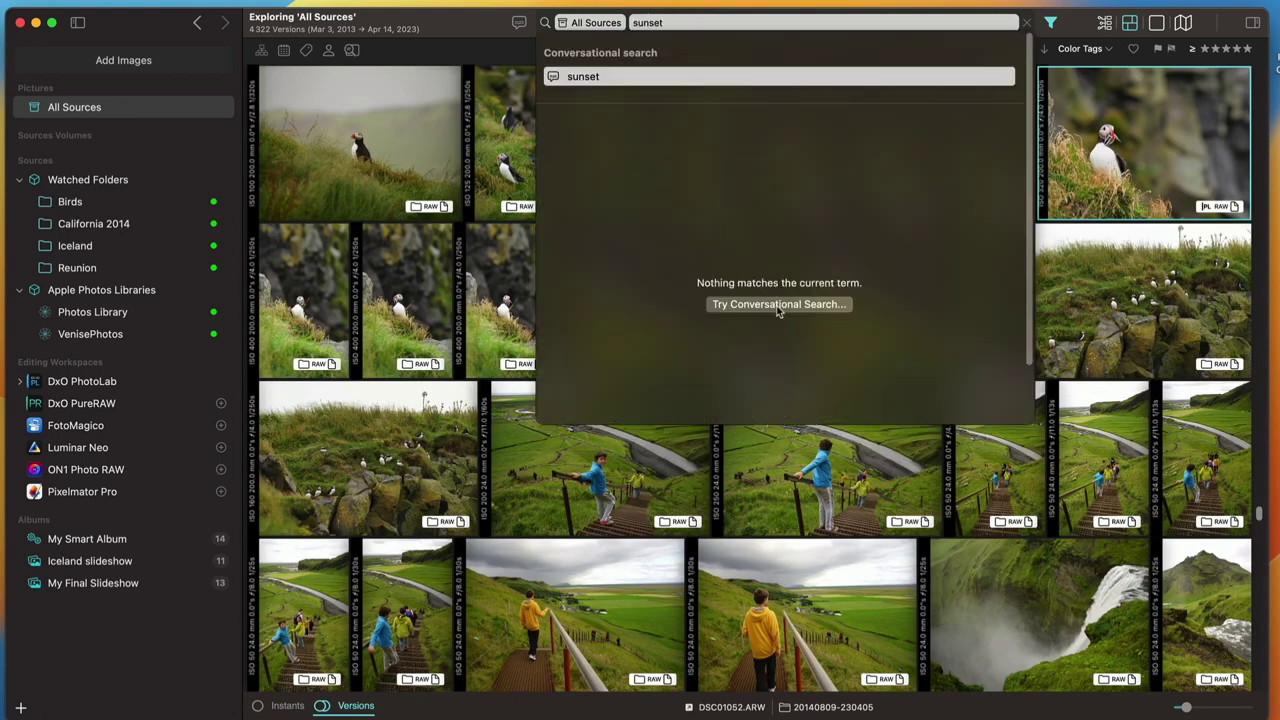
click(779, 304)
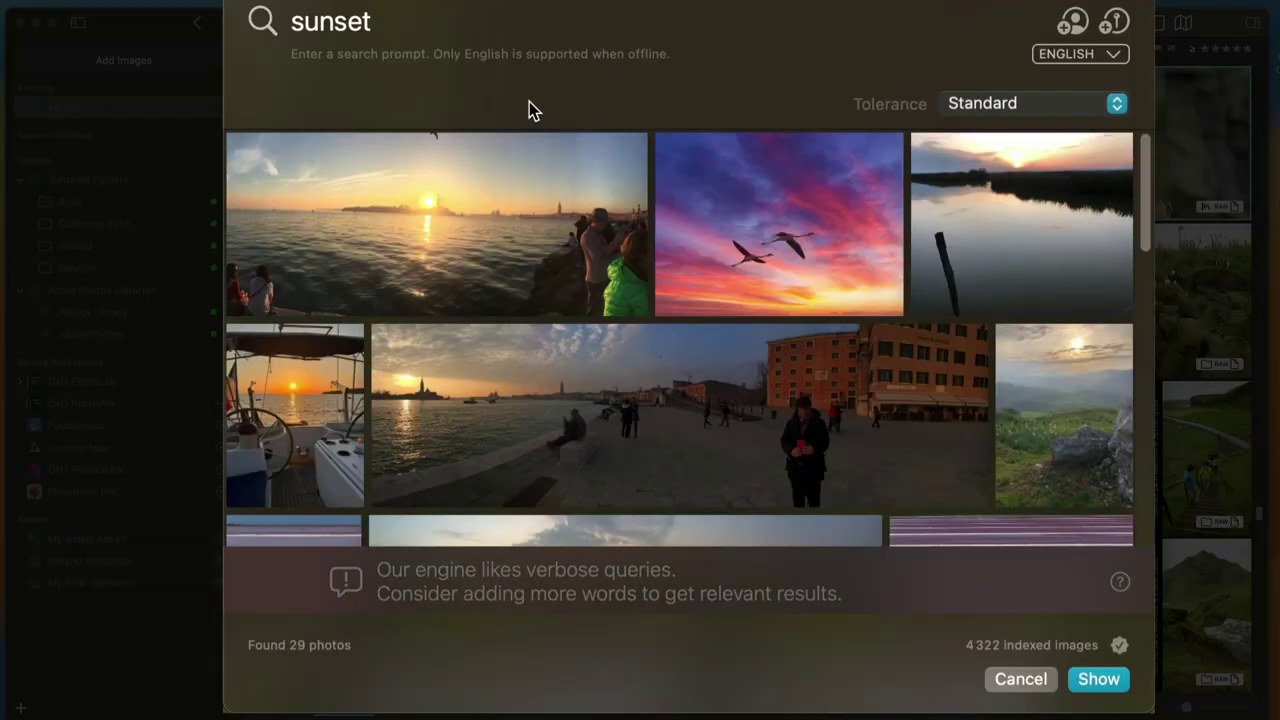
click(397, 22)
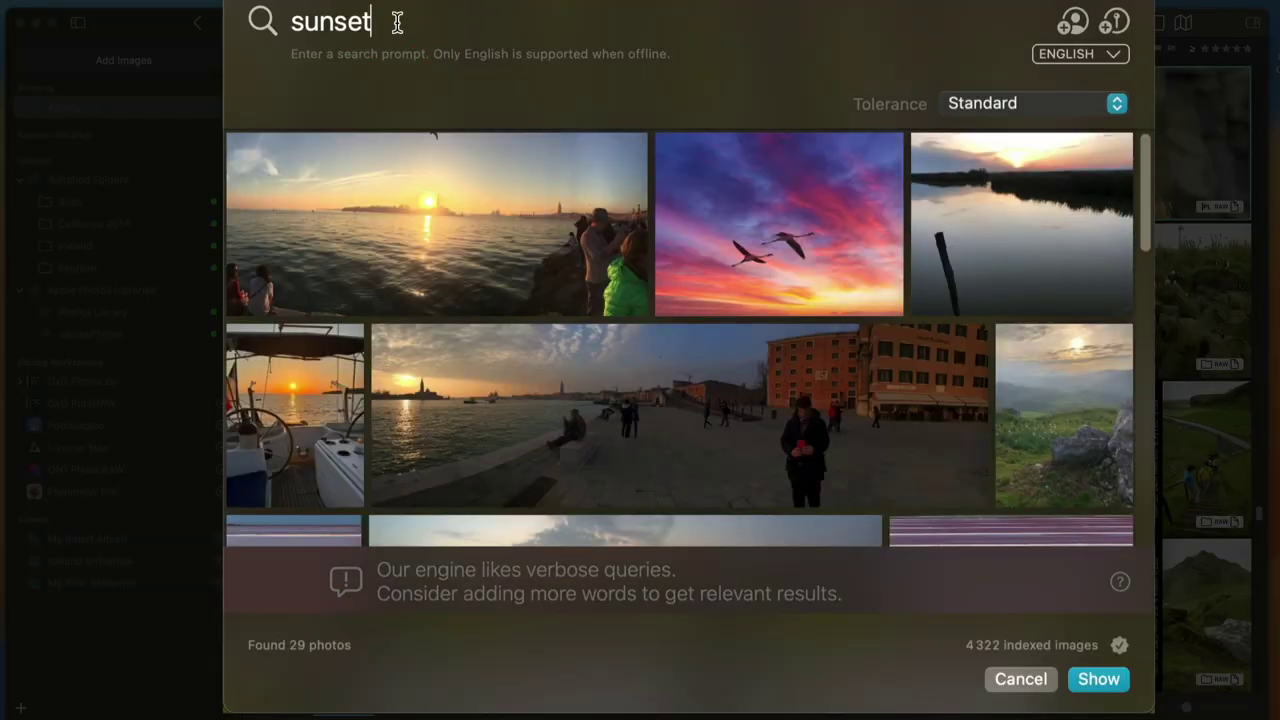
text(ice)
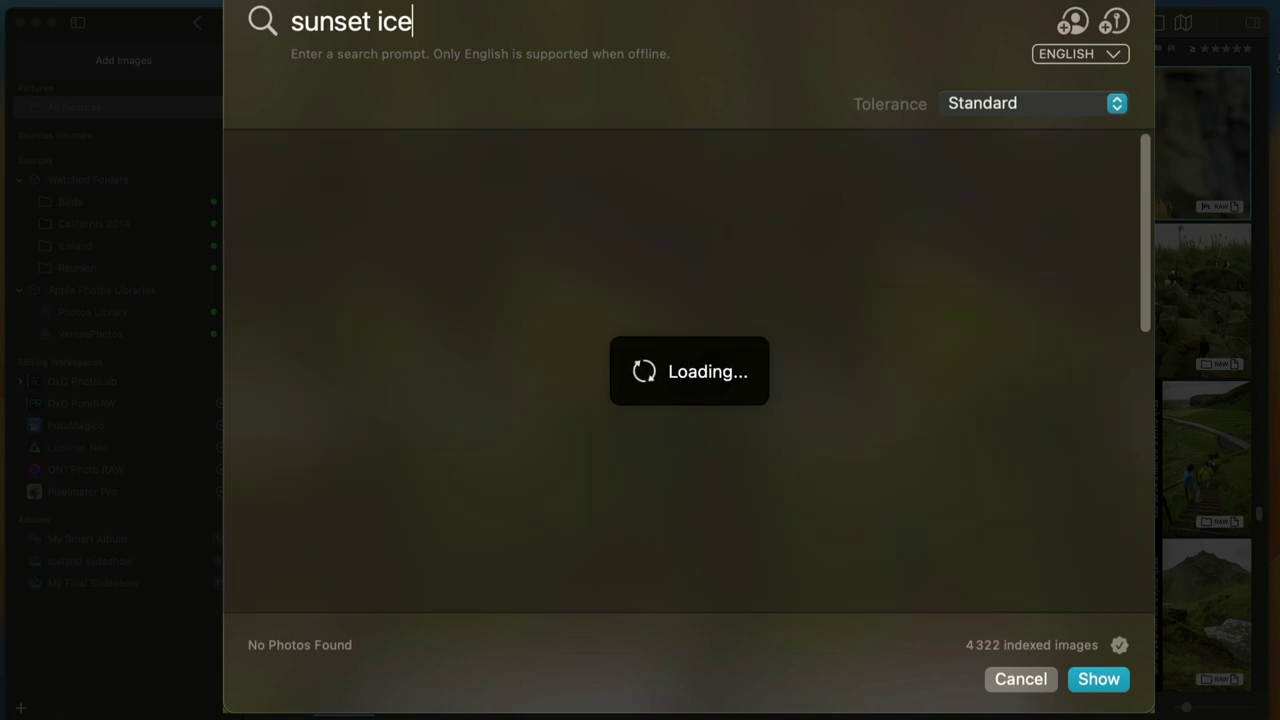
text(land)
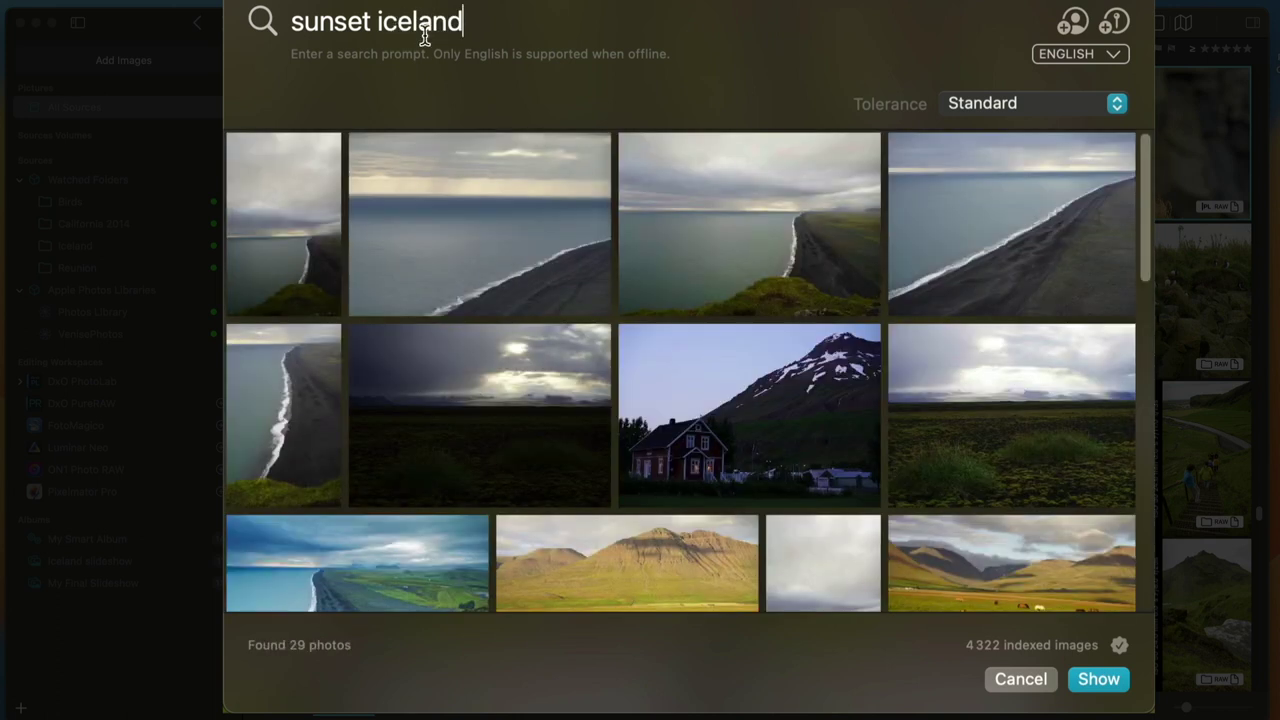
scroll(660, 416, down, 3)
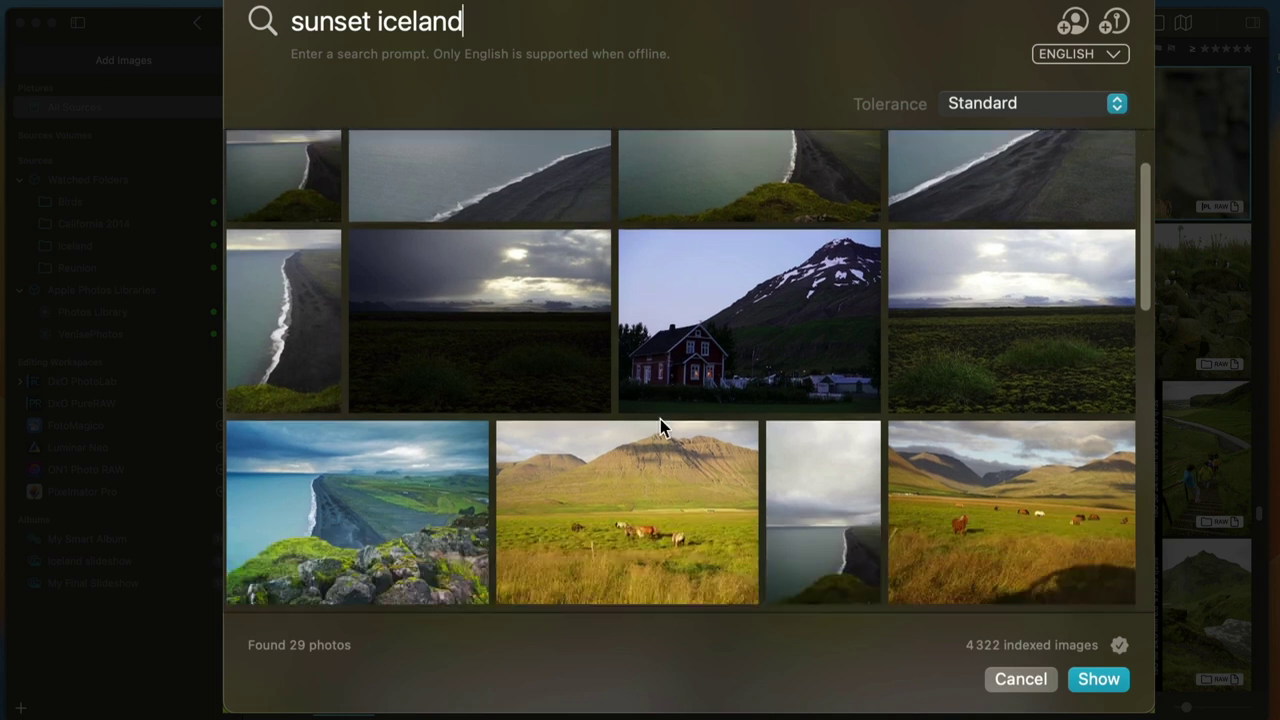
scroll(660, 400, down, 3)
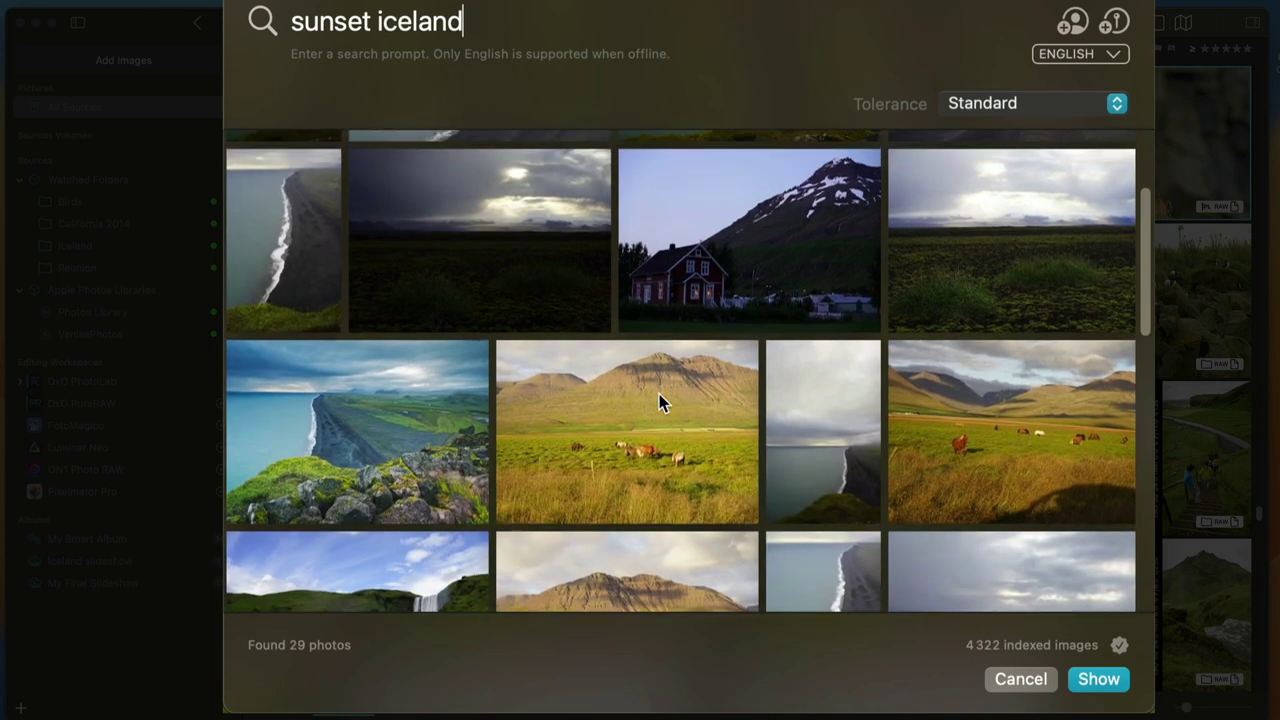
scroll(655, 380, down, 8)
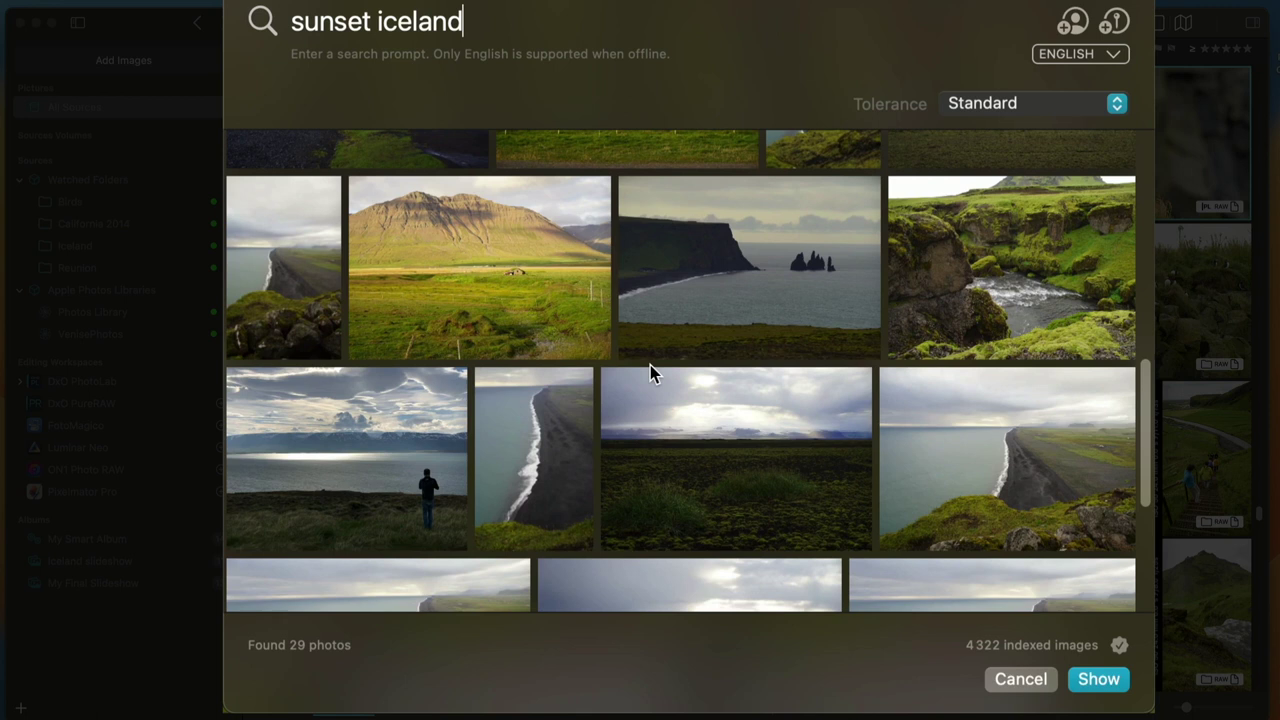
scroll(650, 365, up, 4)
scroll(647, 365, up, 8)
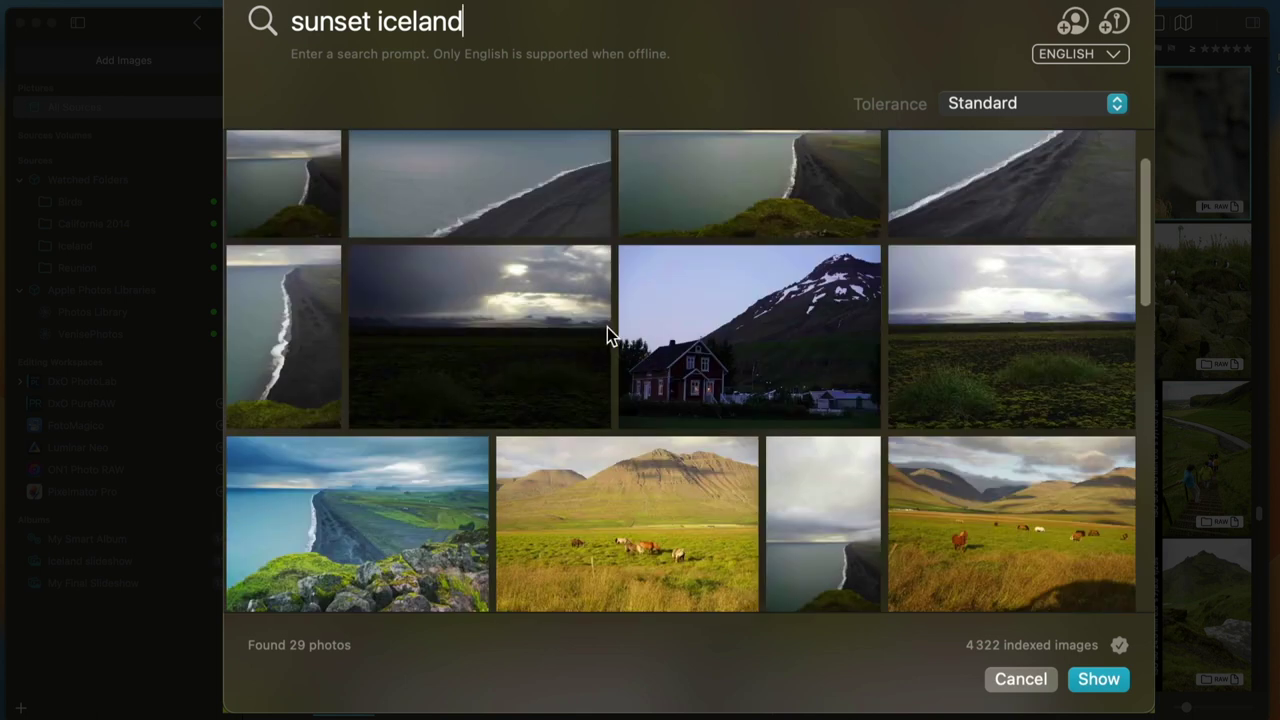
scroll(610, 330, up, 2)
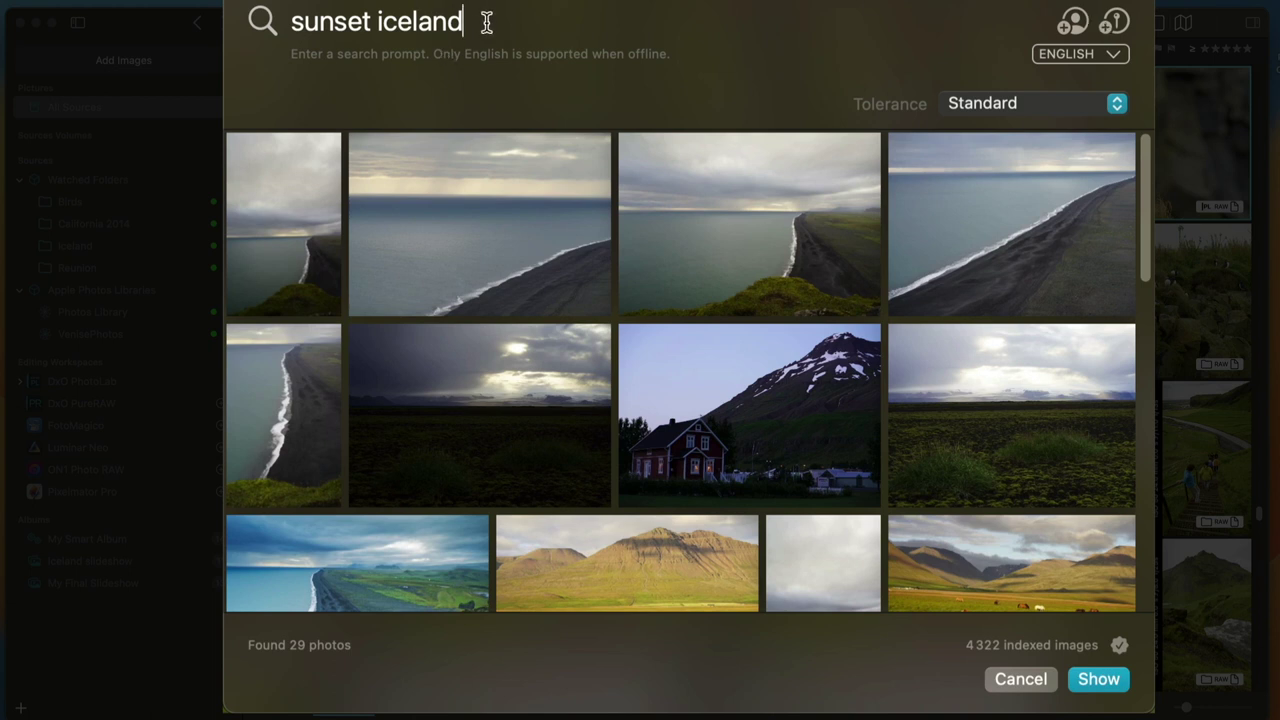
Step: Replace the query with 'camping tent' and show its results in the browser
double_click(420, 21)
triple_click(360, 20)
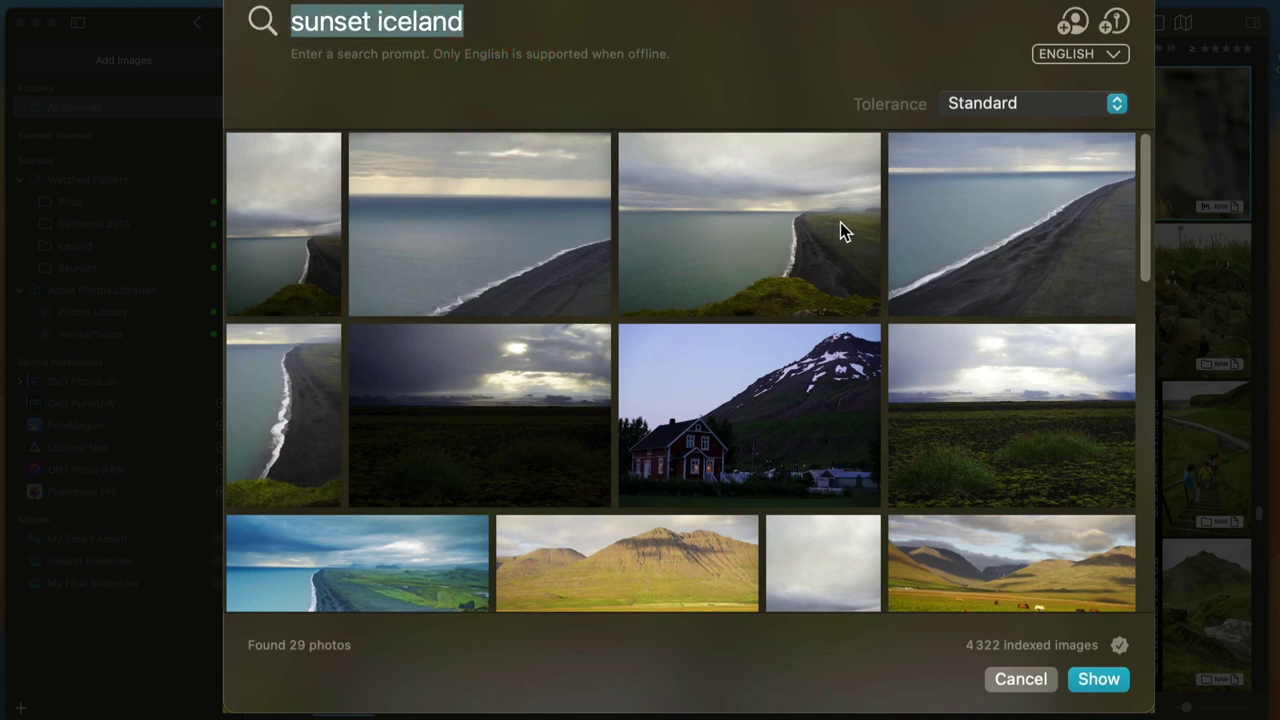
text(te)
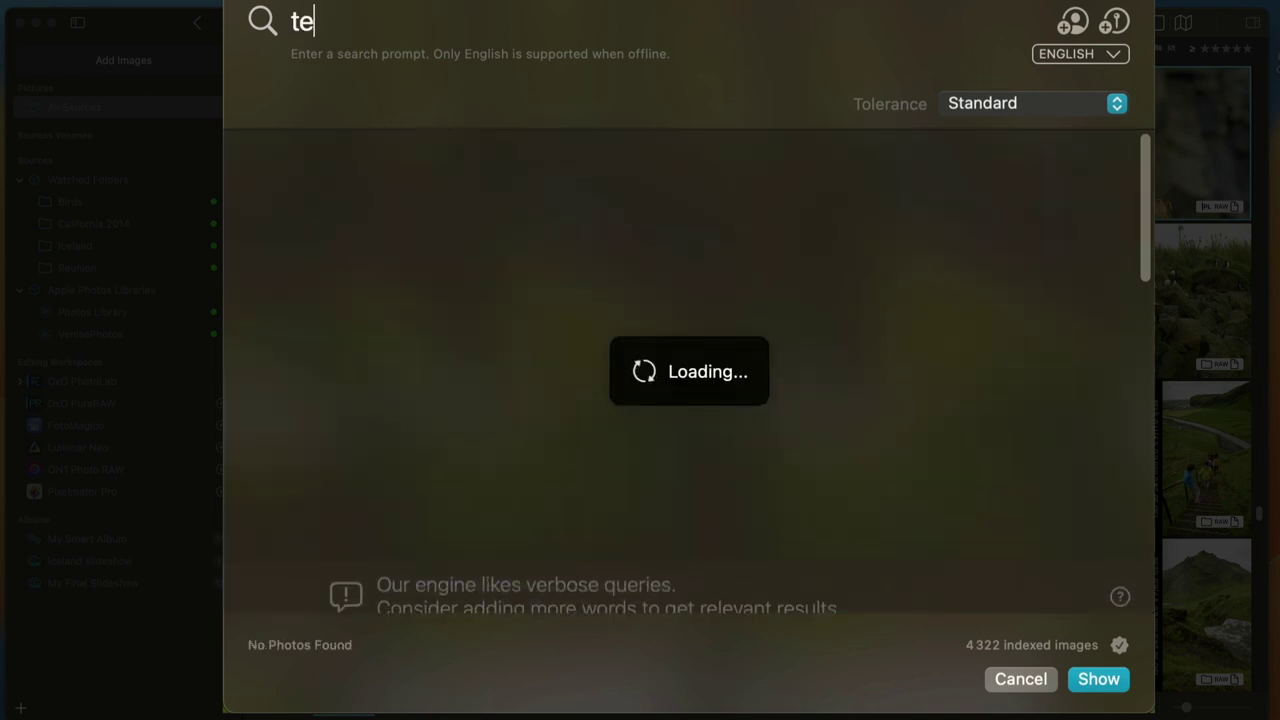
key(BackSpace)
key(BackSpace)
text(camping tent)
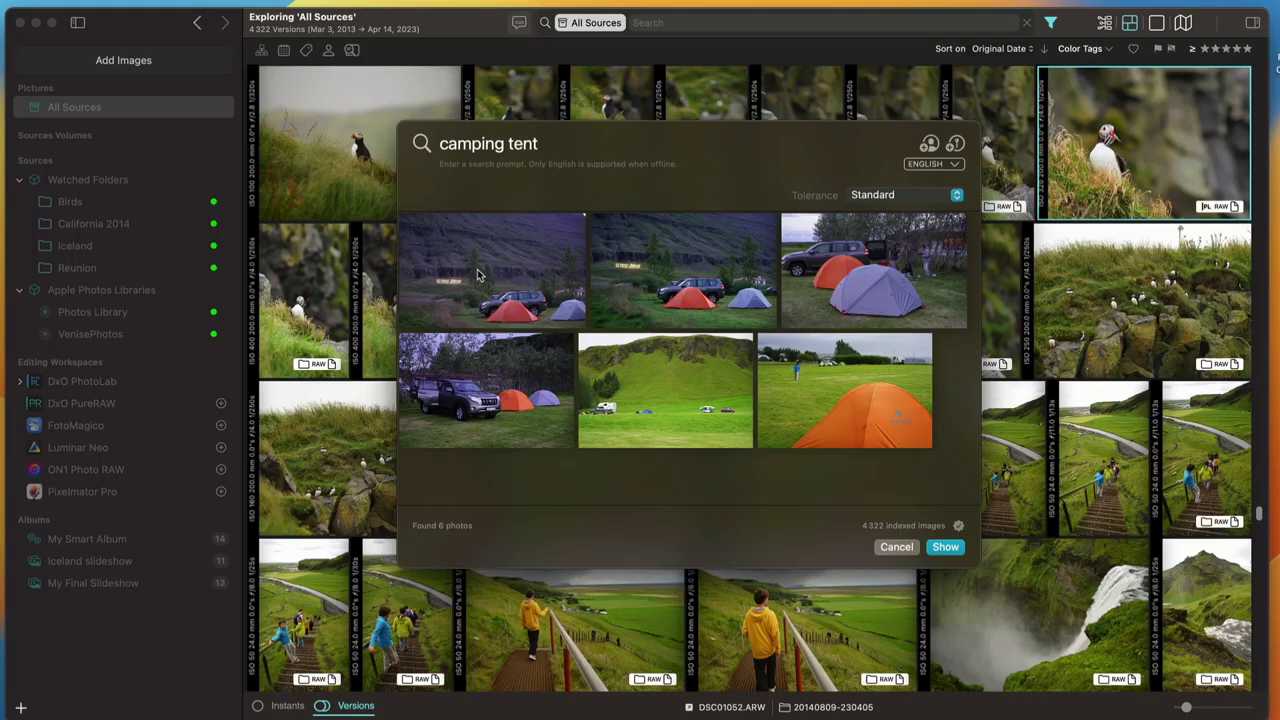
click(372, 235)
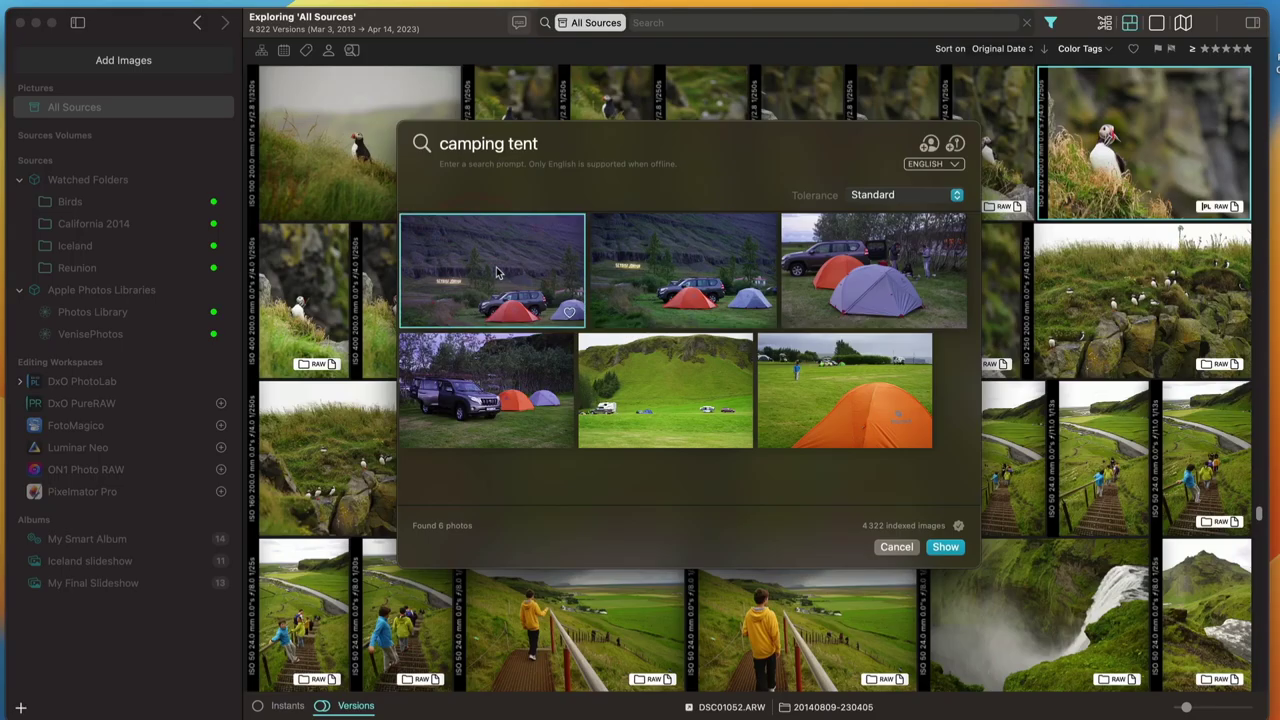
click(945, 547)
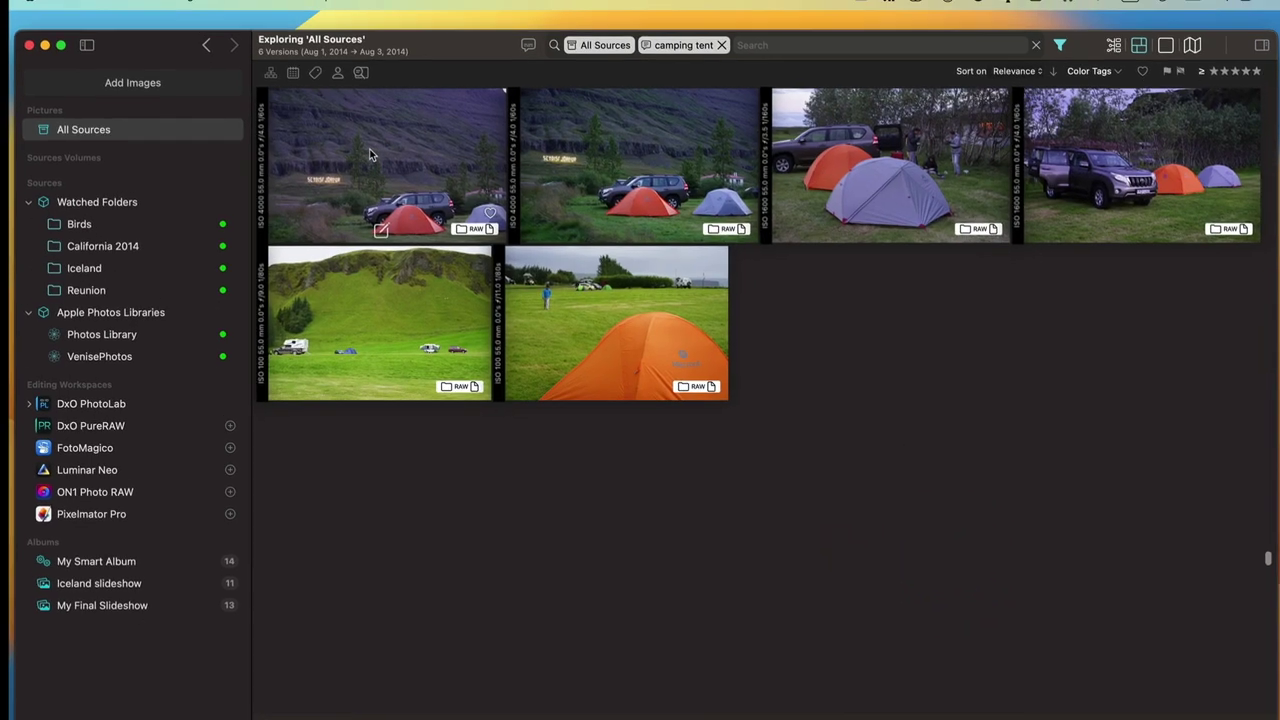
Step: Add the first tent photo to My Final Slideshow and open that album
click(360, 127)
drag(418, 173, 113, 631)
click(112, 628)
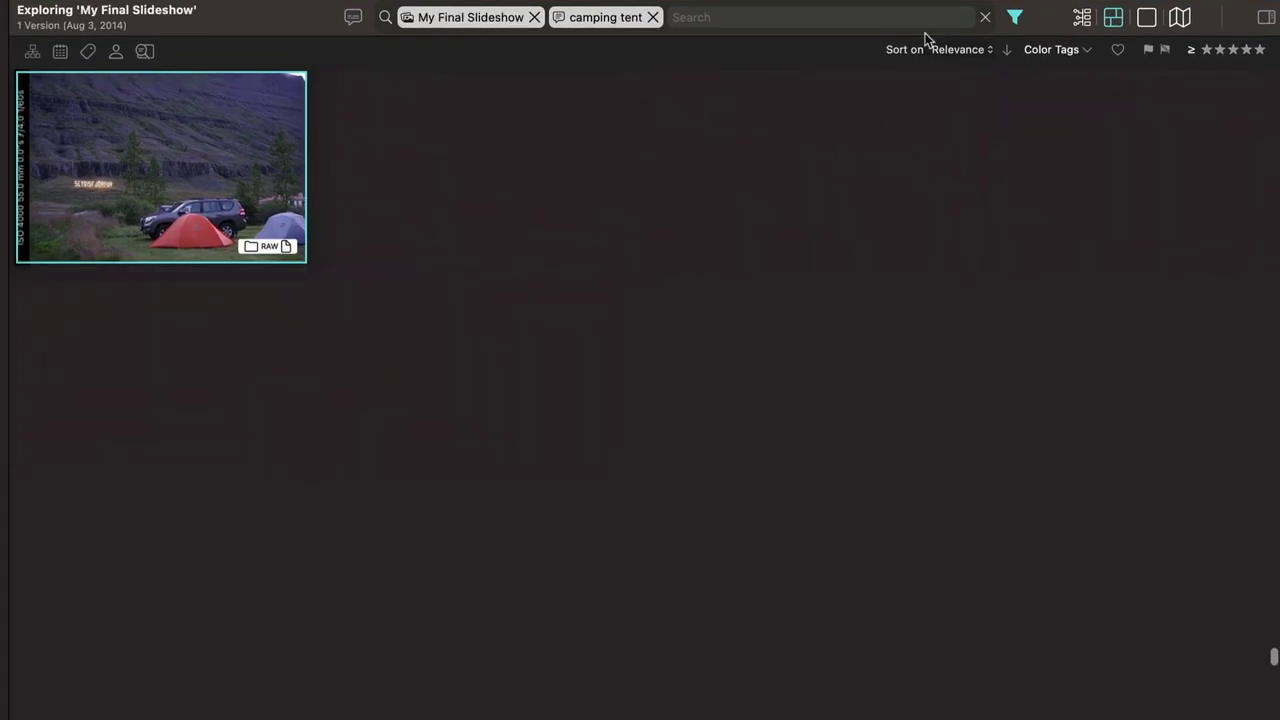
Step: Clear the 'camping tent' token to show all 14 album photos and select a puffin
click(653, 17)
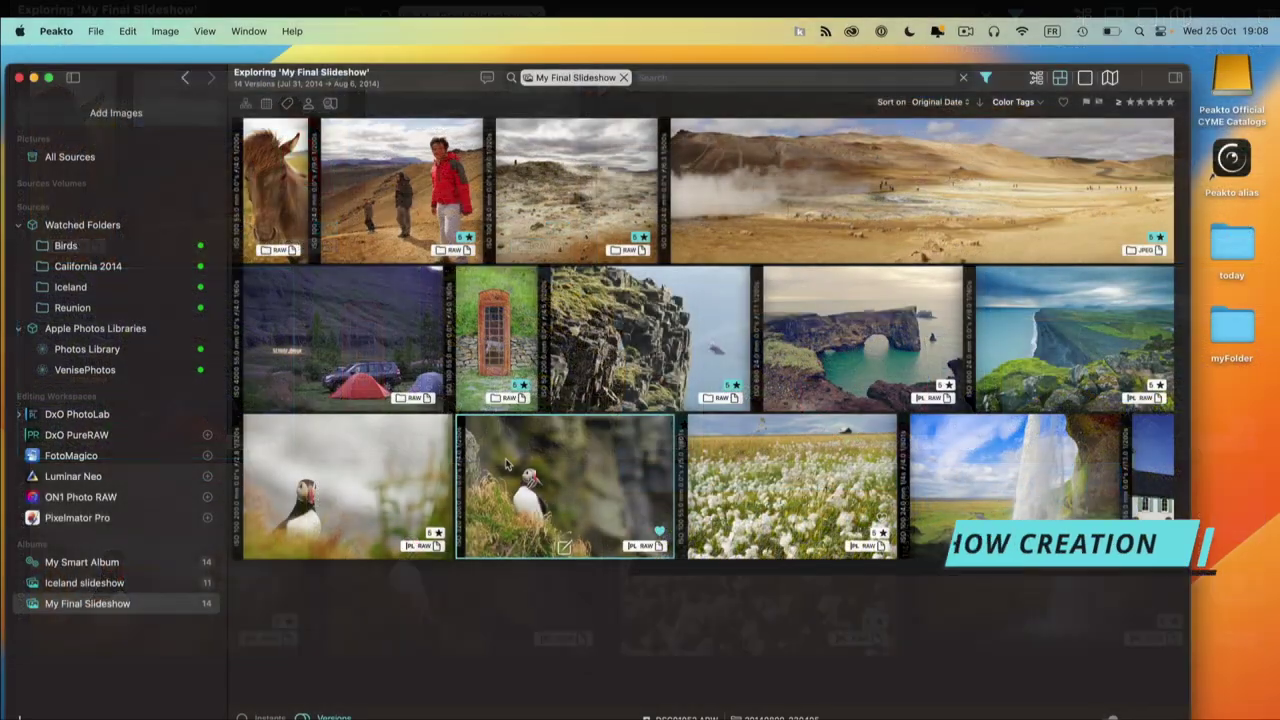
click(368, 530)
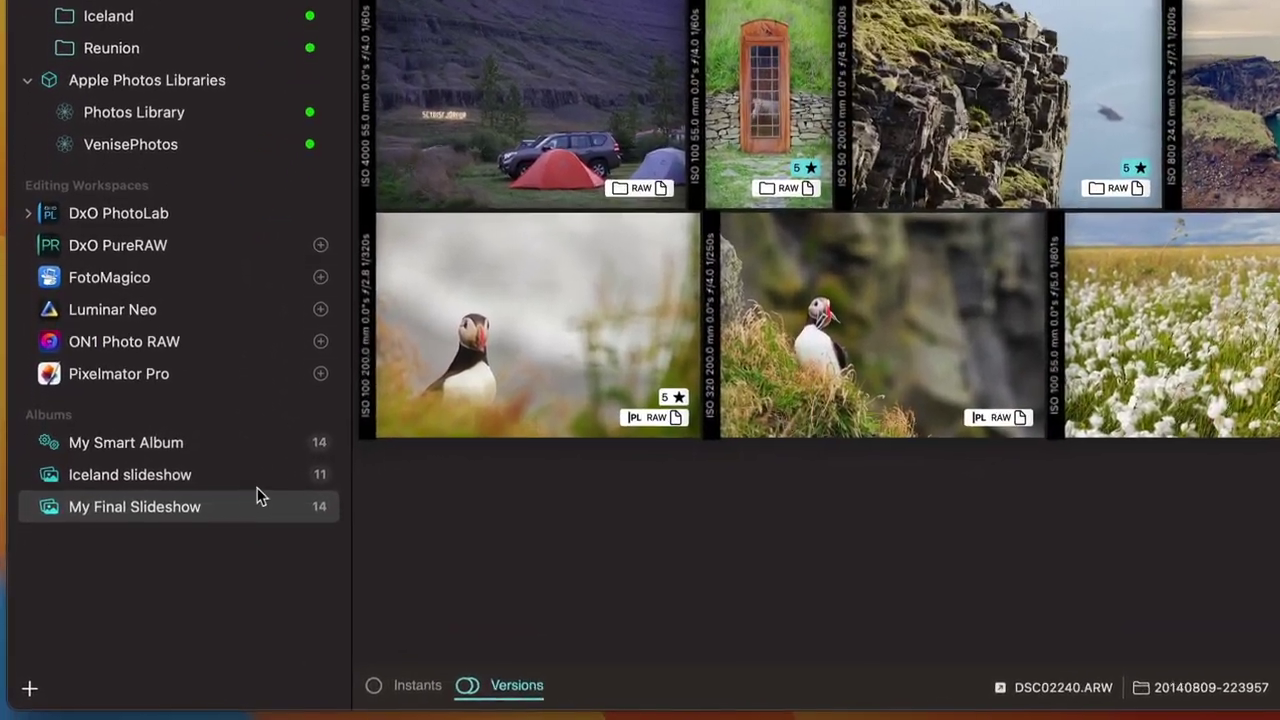
Step: Export My Final Slideshow as rendered JPEG previews to the Pictures folder
right_click(158, 522)
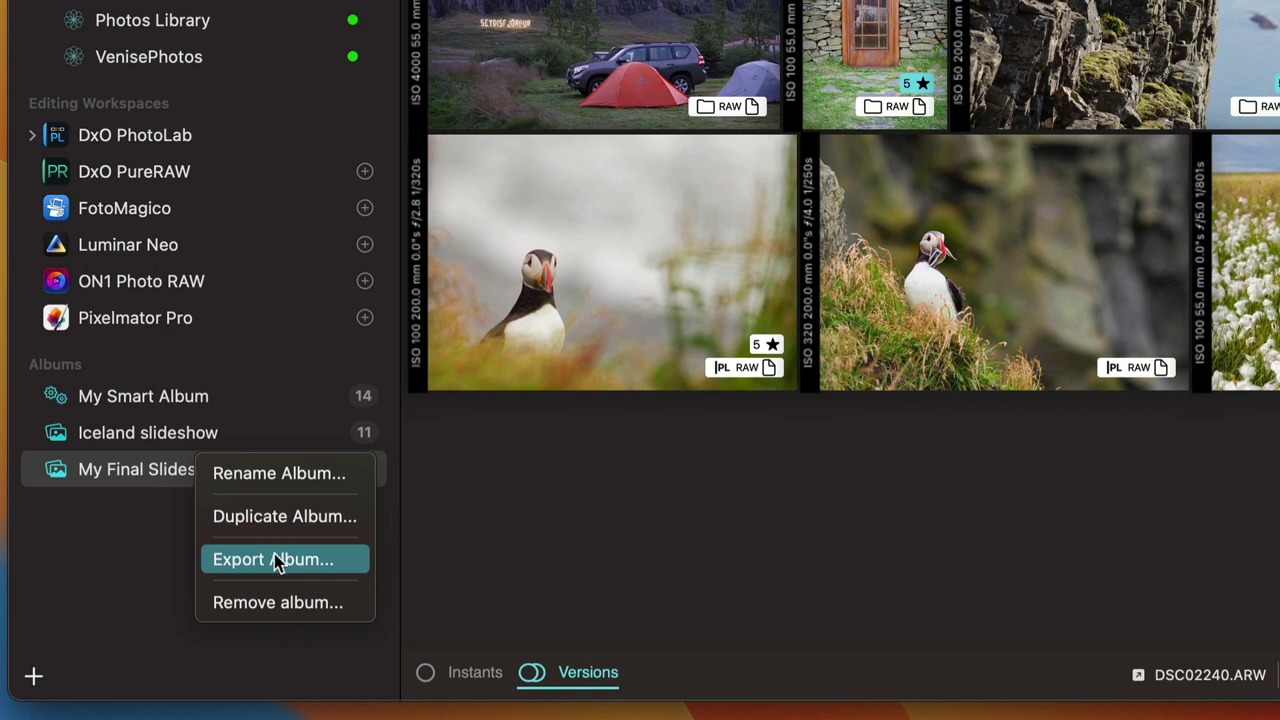
click(278, 562)
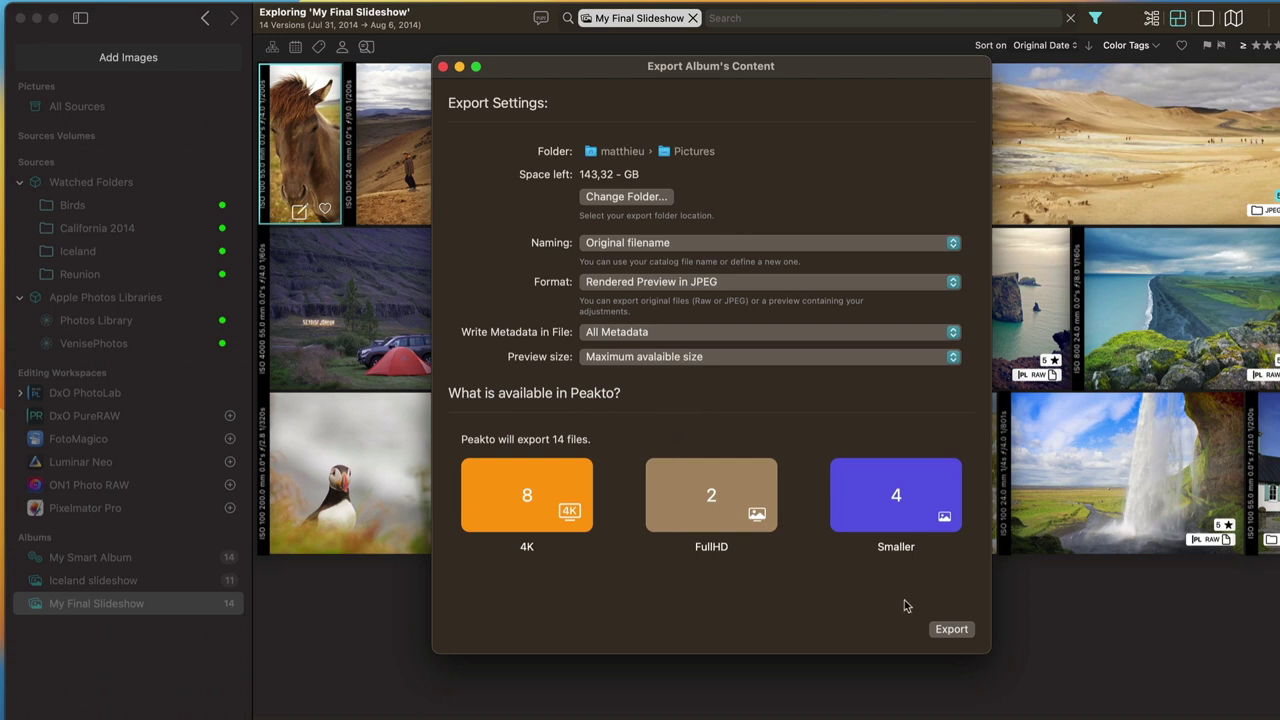
click(950, 630)
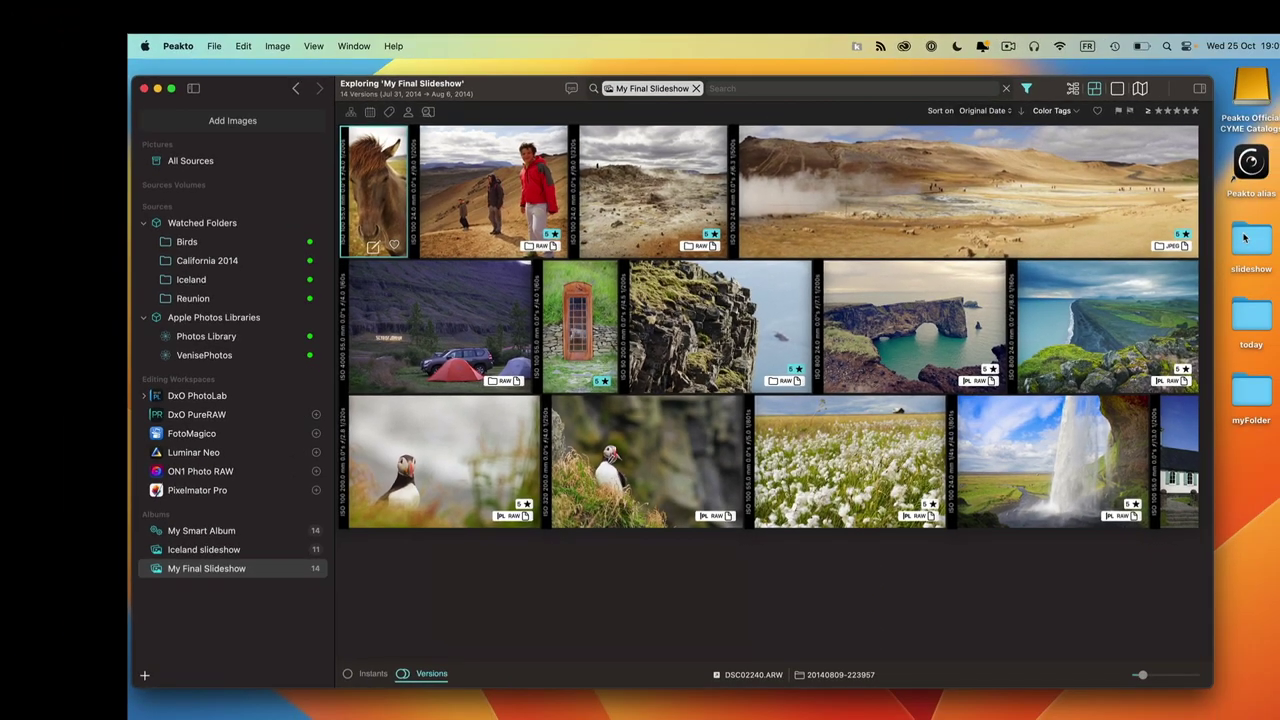
Step: Select all 13 album photos and drop them onto FotoMagico's Work Folder
double_click(1238, 238)
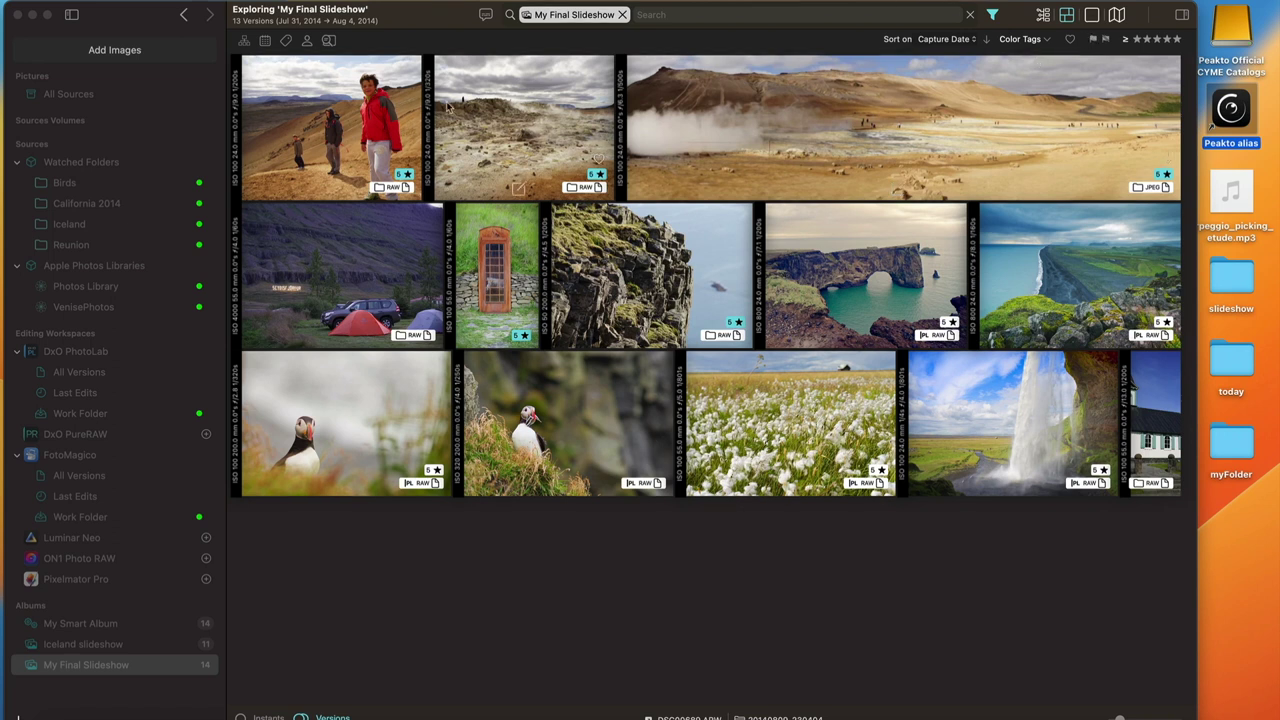
click(331, 118)
click(331, 118)
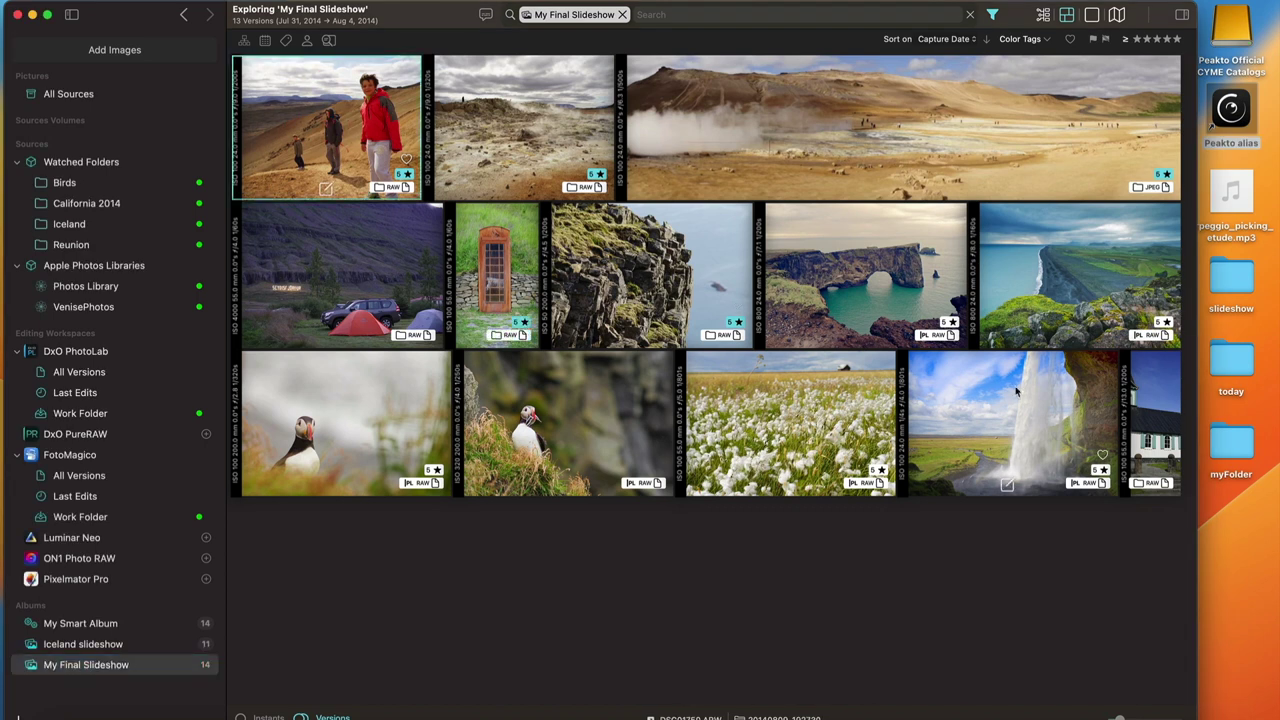
key(super+a)
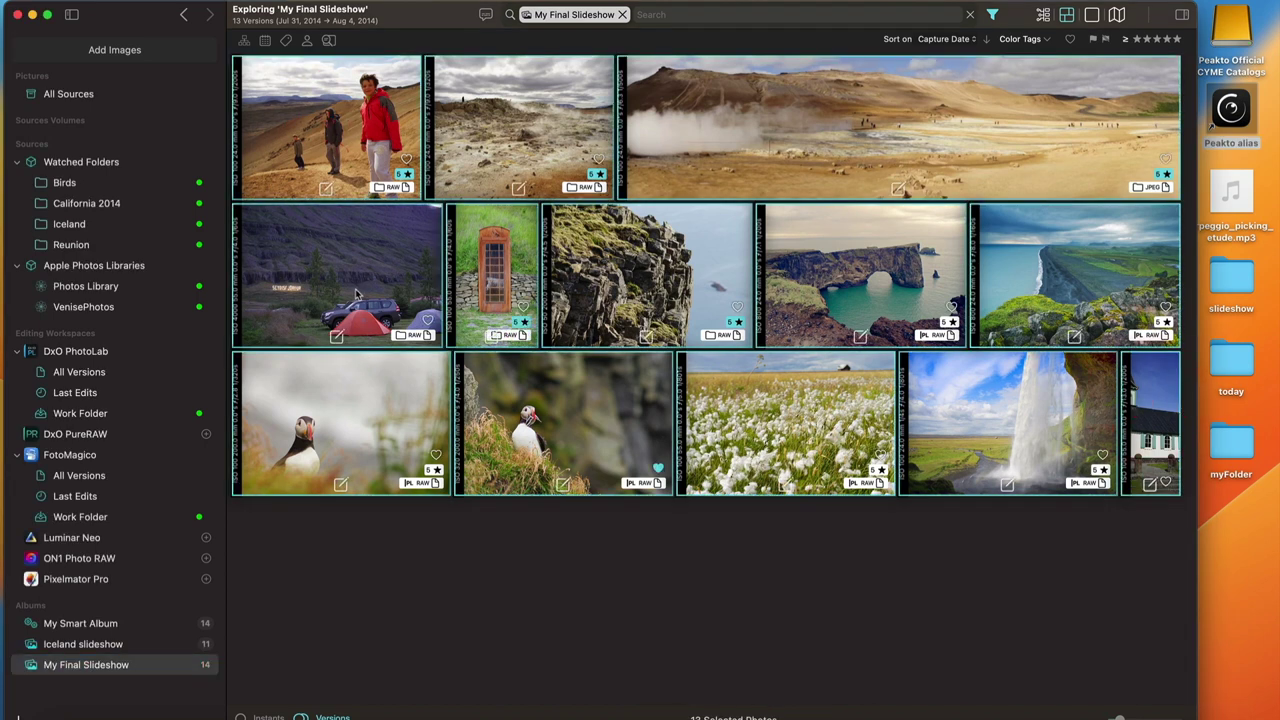
drag(327, 263, 87, 514)
drag(157, 438, 124, 441)
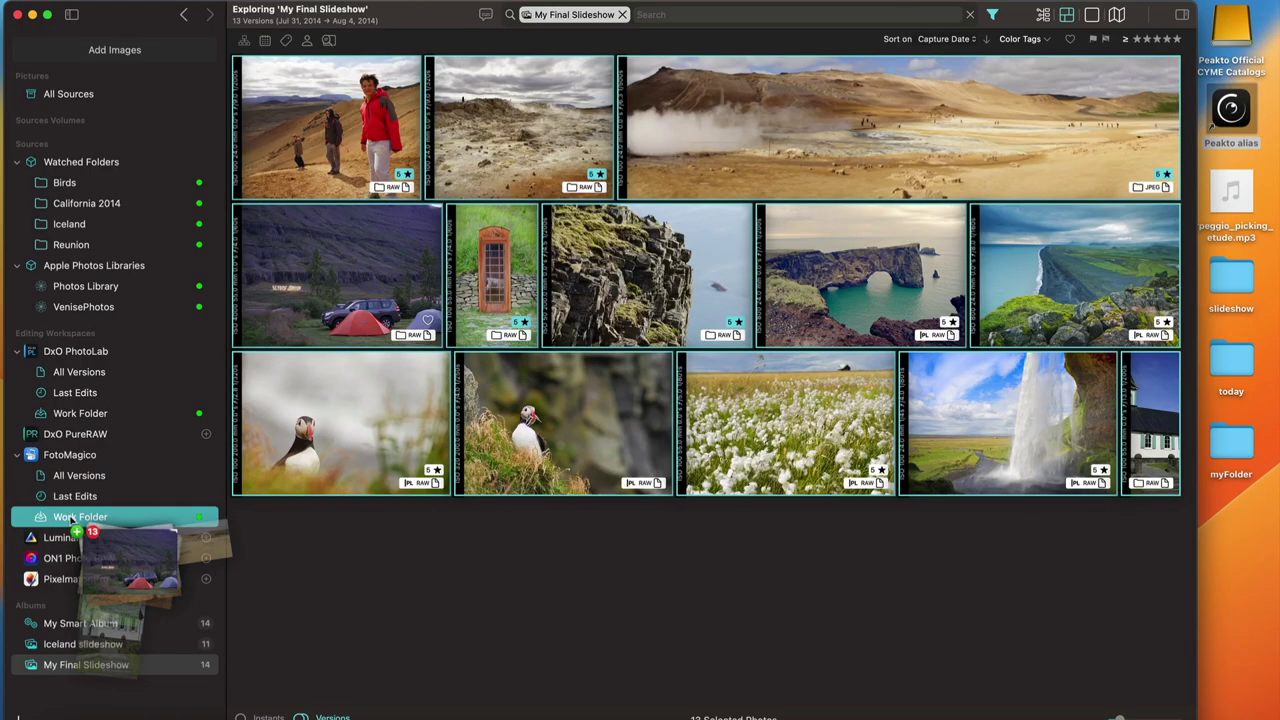
drag(72, 521, 78, 518)
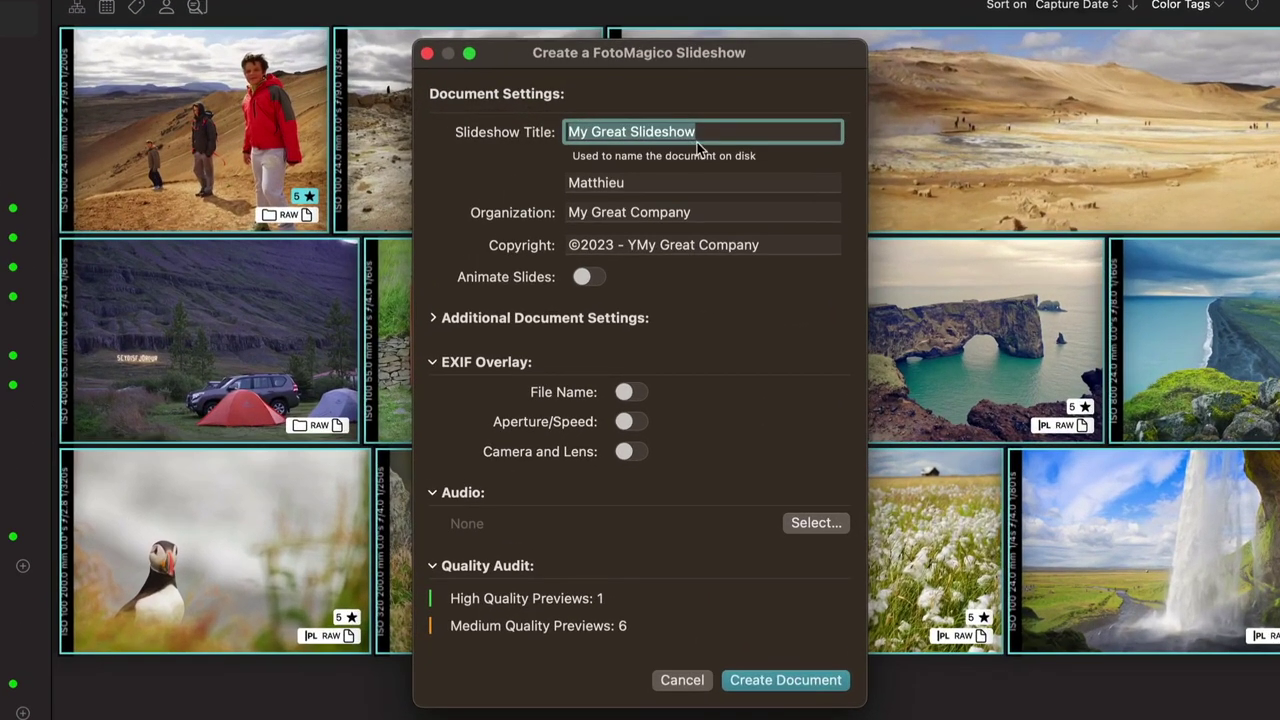
Step: Title the slideshow 'Iceland 2008' and turn on slide animation
drag(685, 128, 568, 133)
text(Iceland 2008)
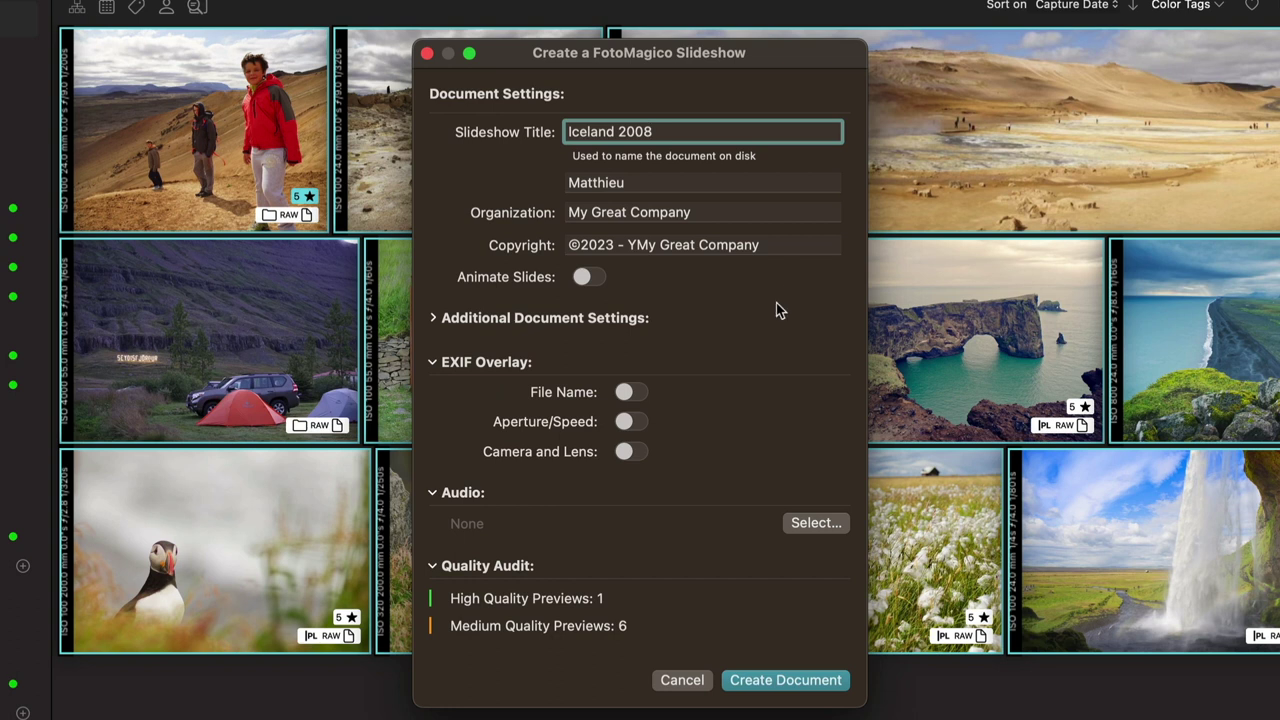
click(594, 279)
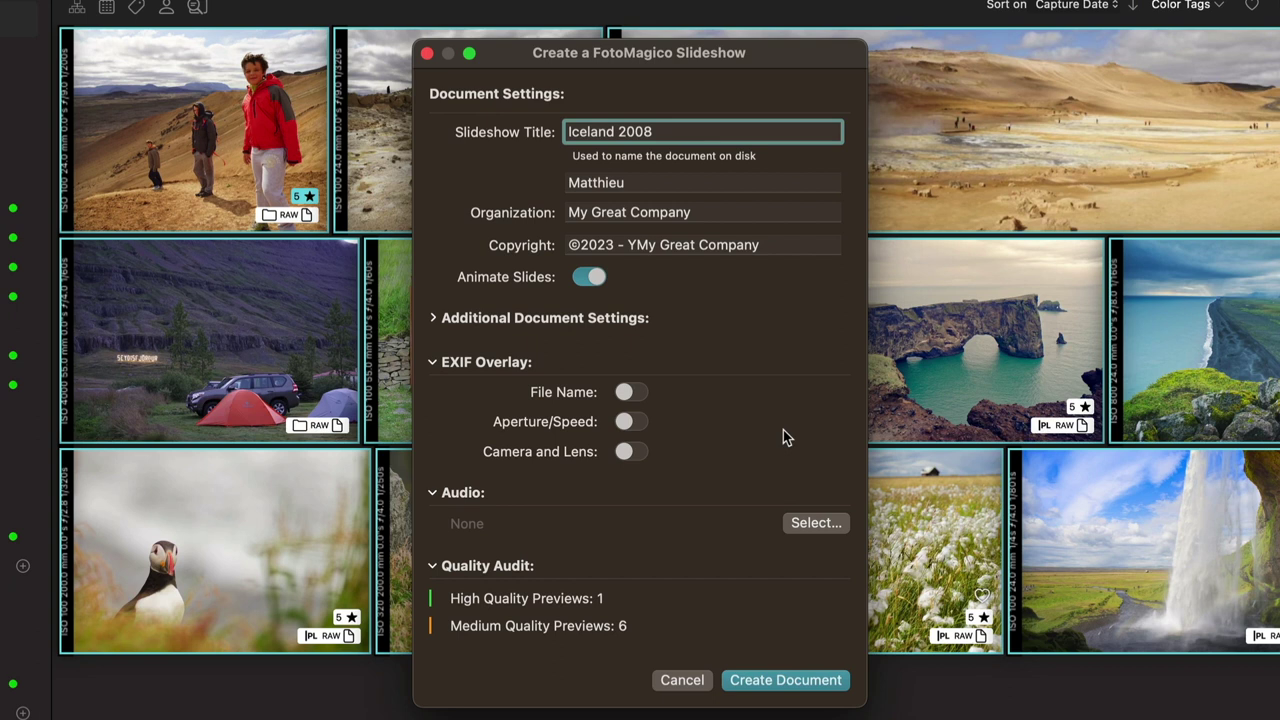
Step: Set arpeggio_picking_etude.mp3 from the Desktop as soundtrack and create the document
click(816, 522)
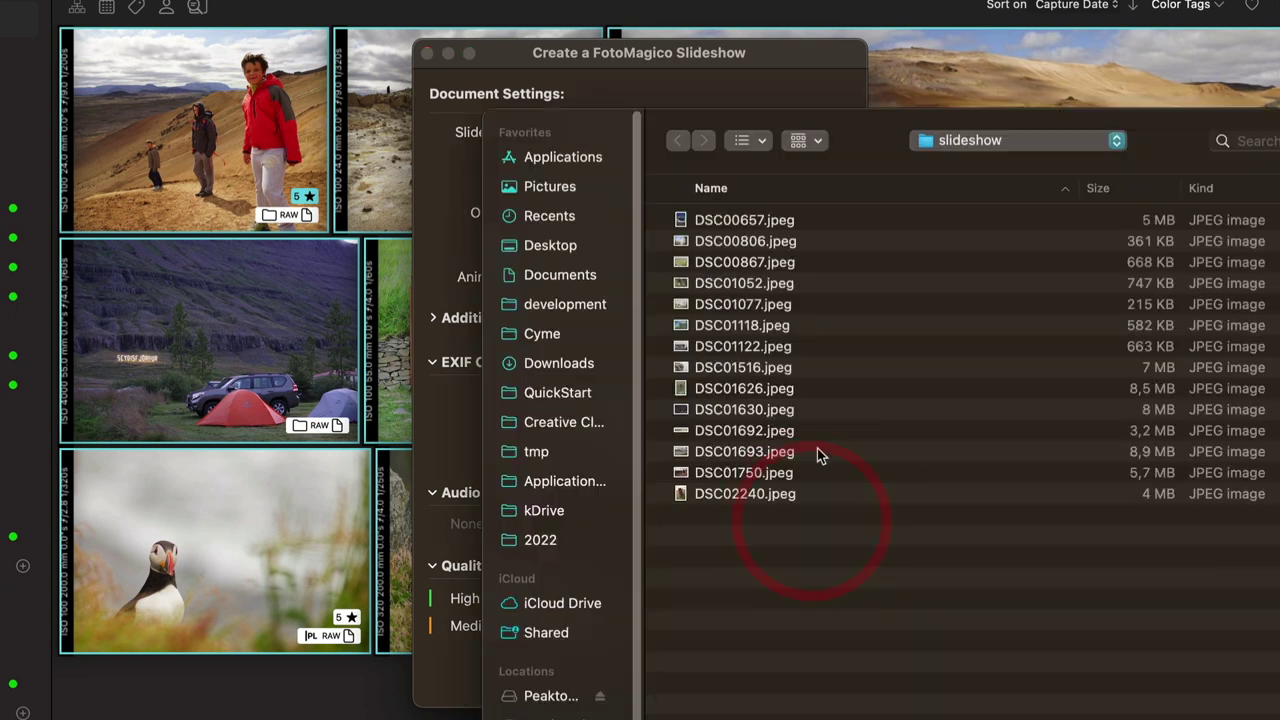
click(553, 244)
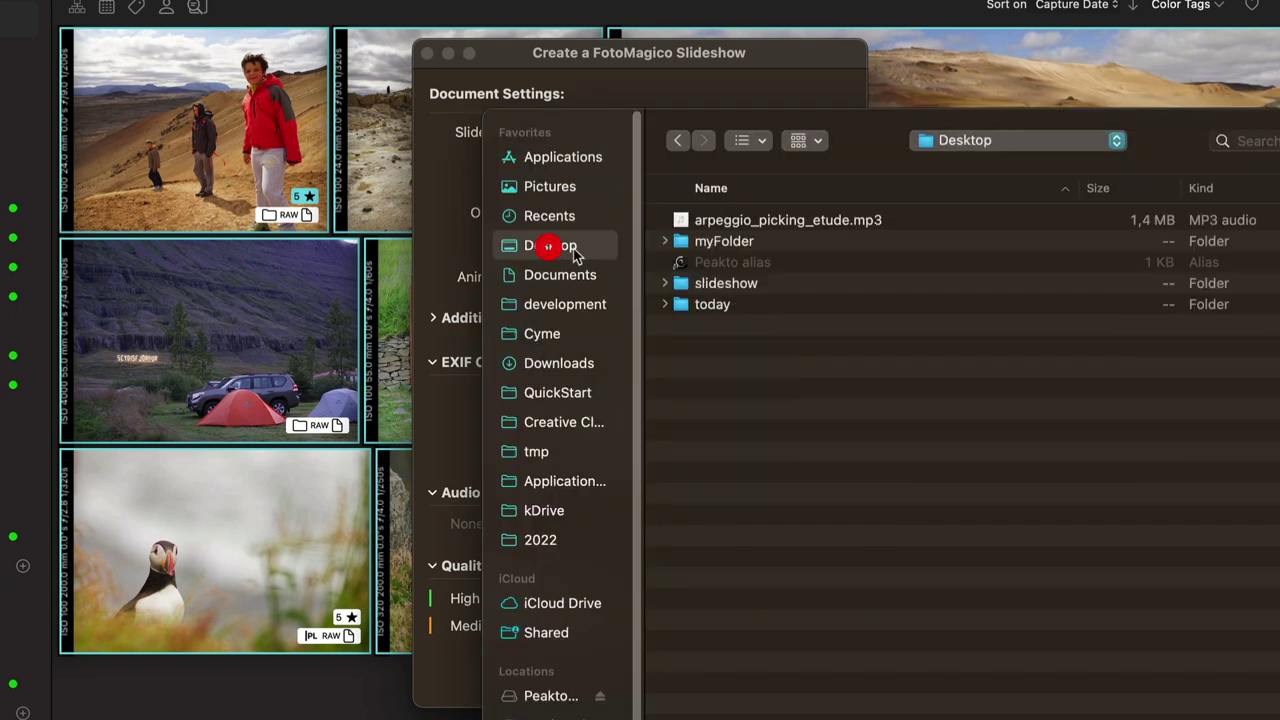
click(752, 221)
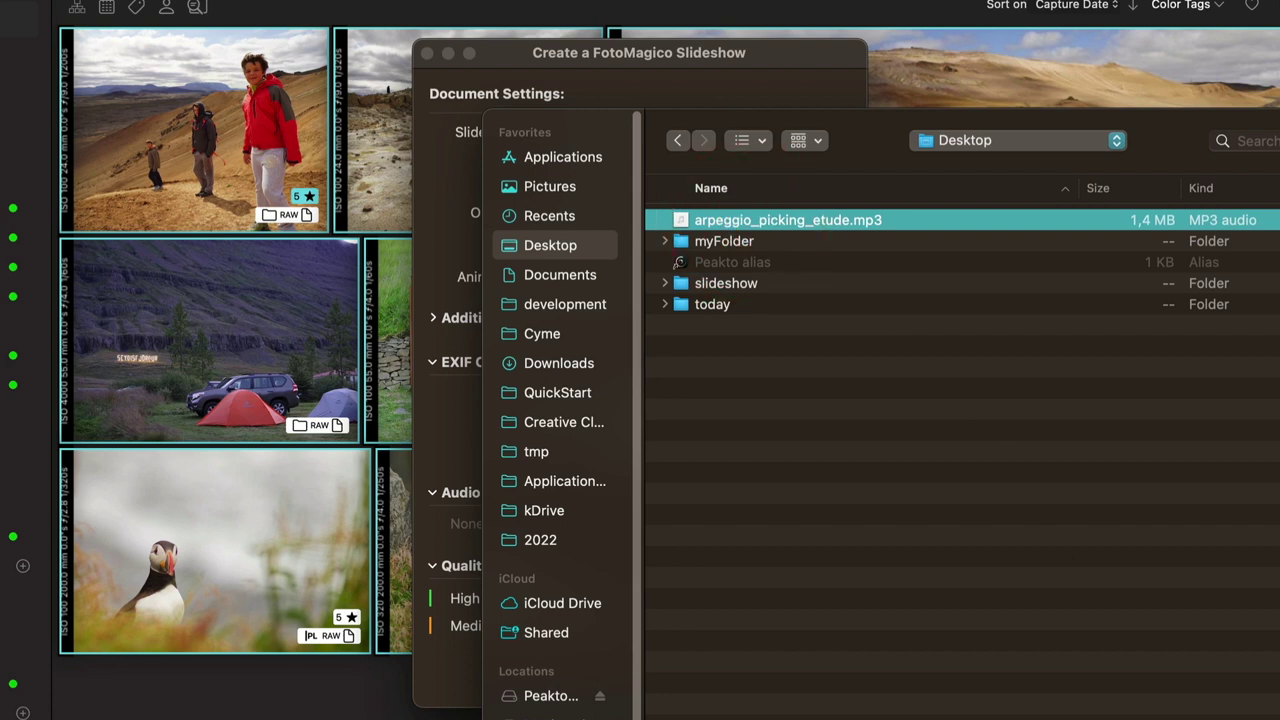
key(Return)
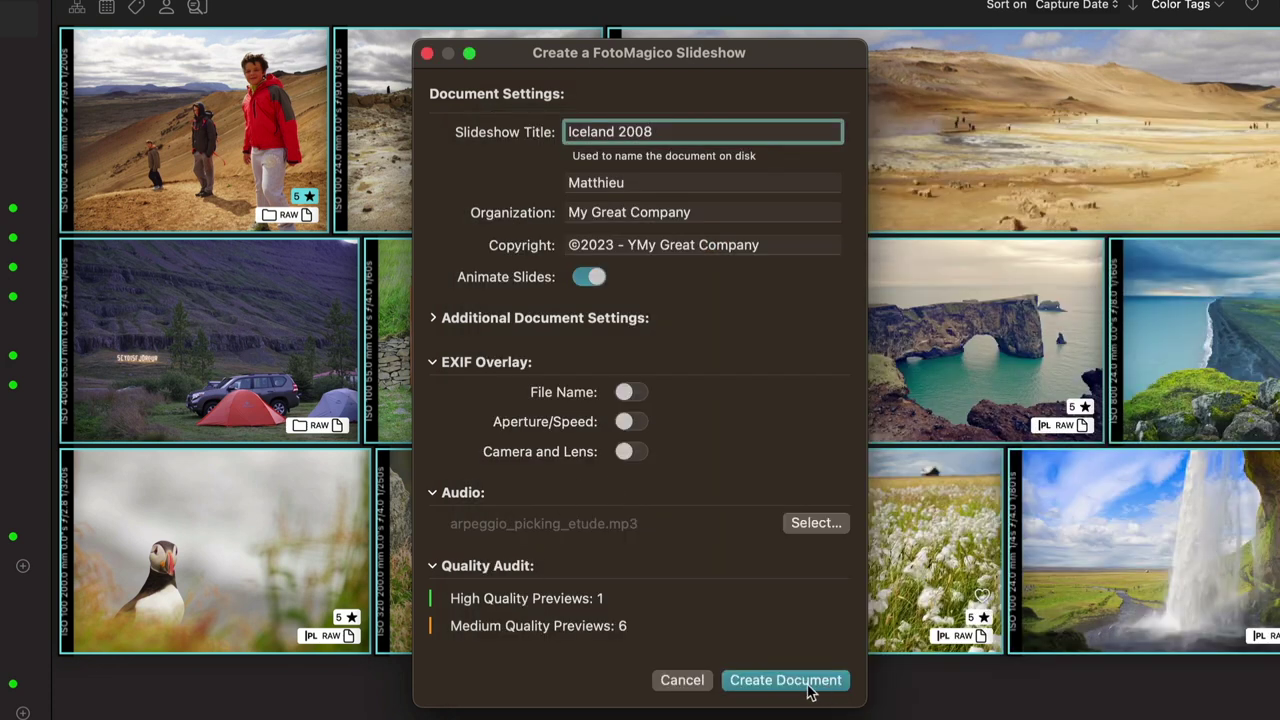
click(806, 688)
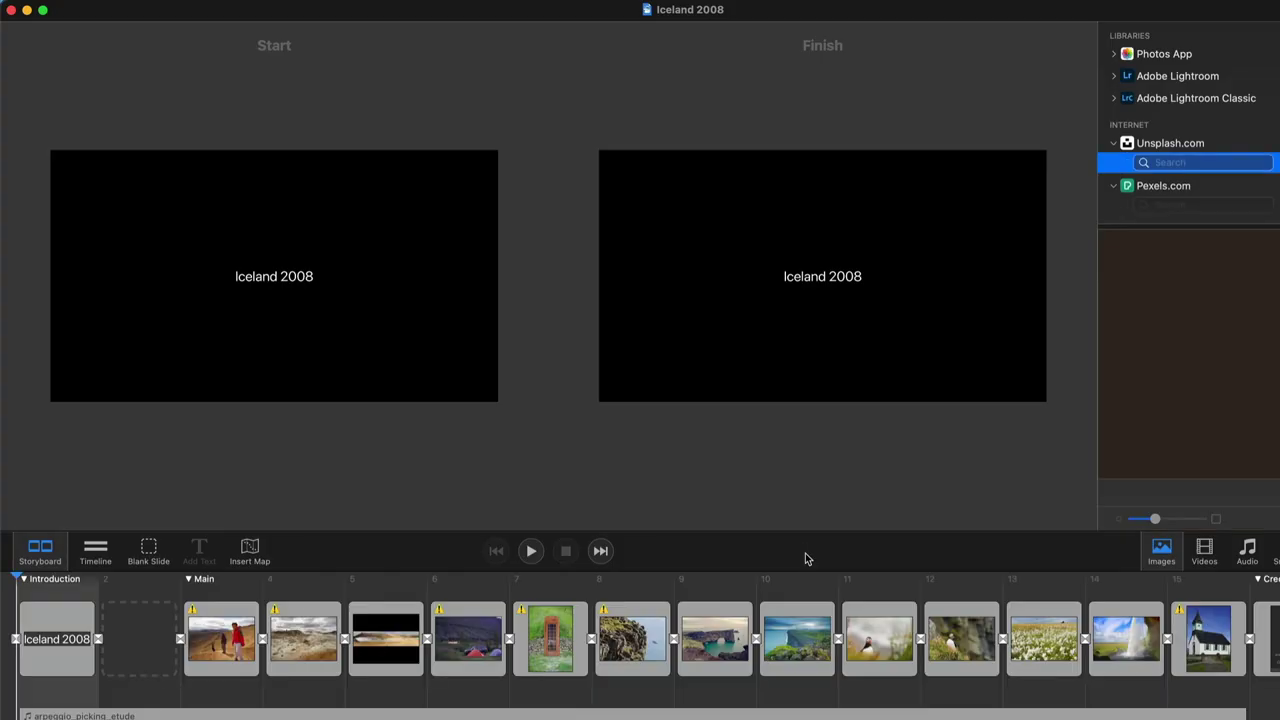
Step: Review the opening slides, then tilt the cliff slide's starting frame to -11.3°
click(213, 637)
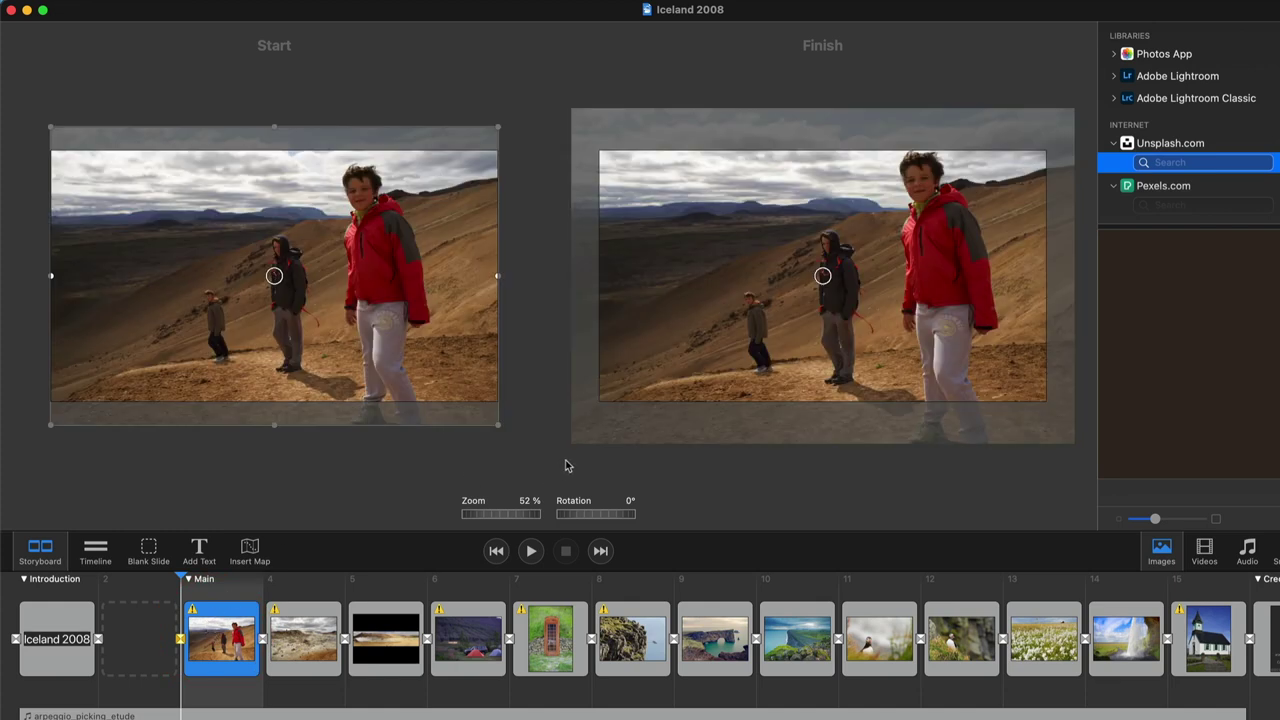
click(298, 645)
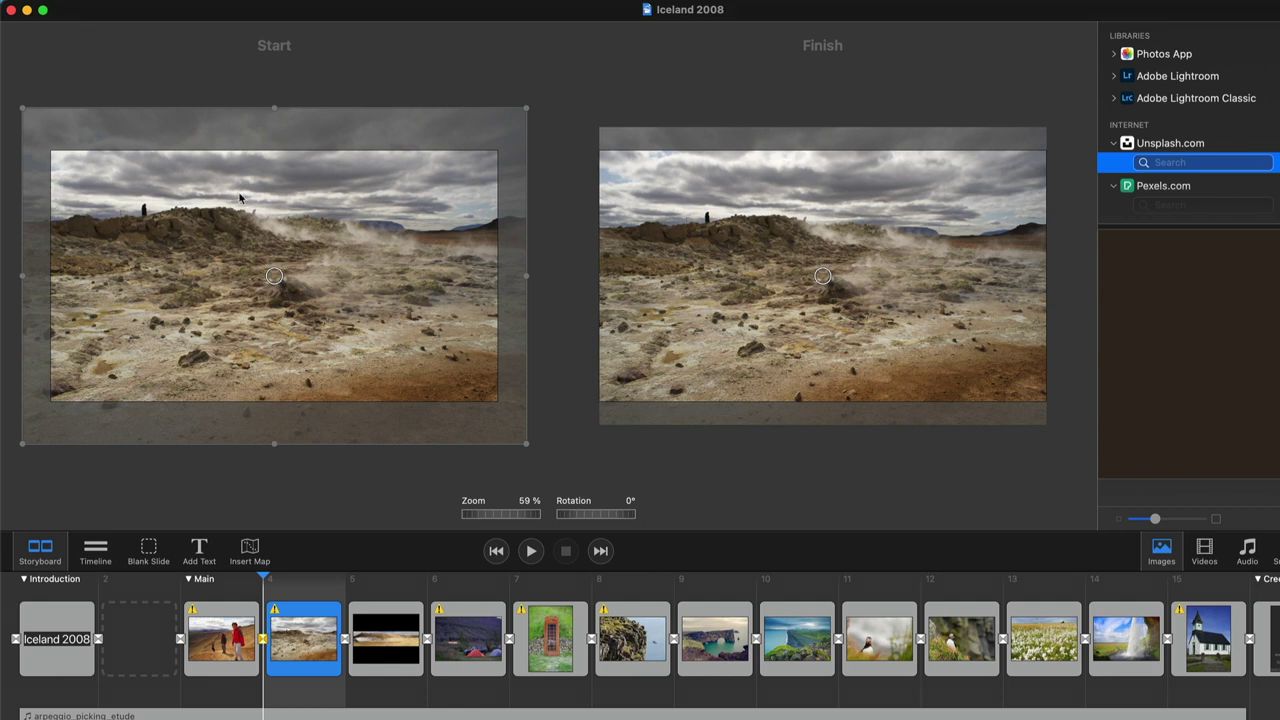
click(381, 645)
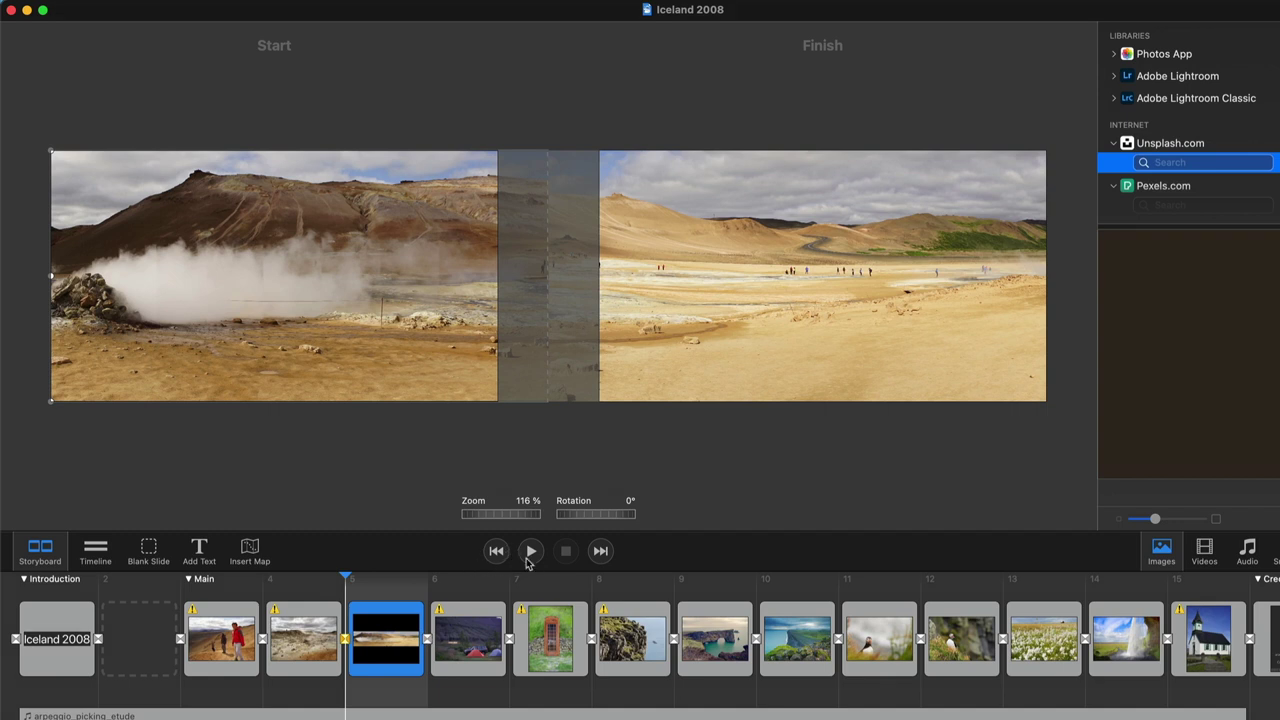
click(531, 551)
click(566, 553)
click(625, 636)
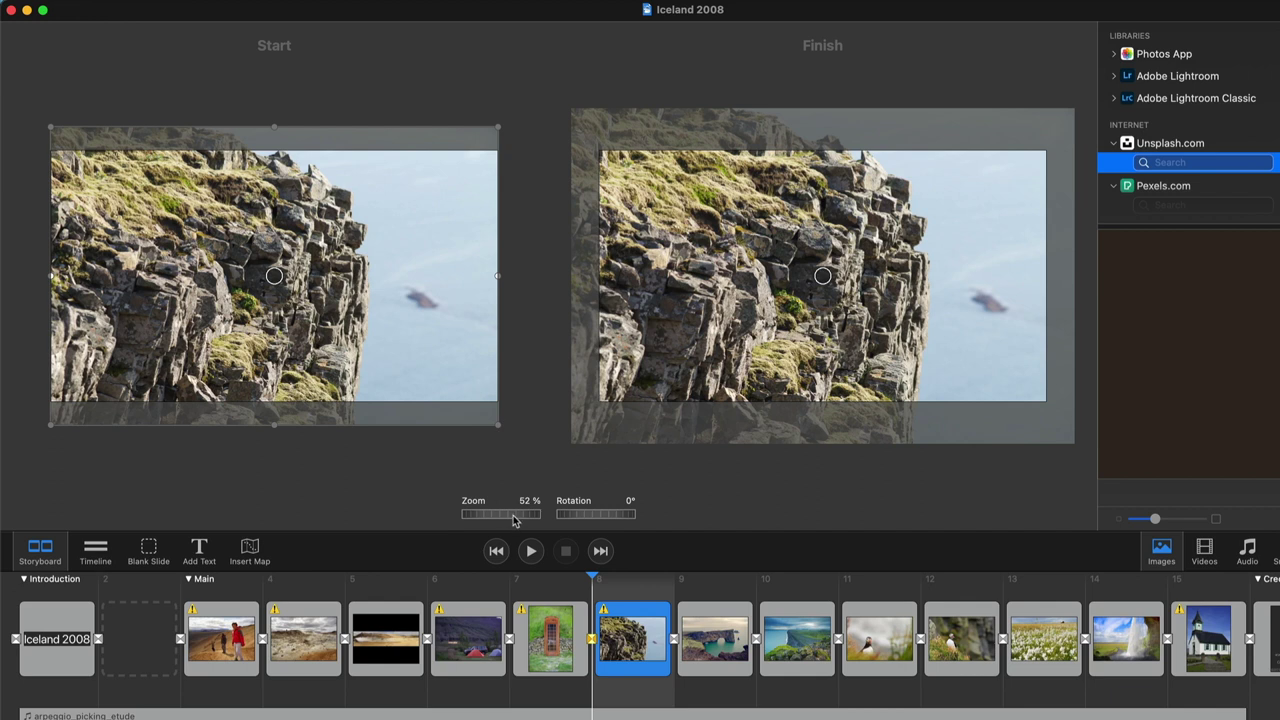
click(291, 277)
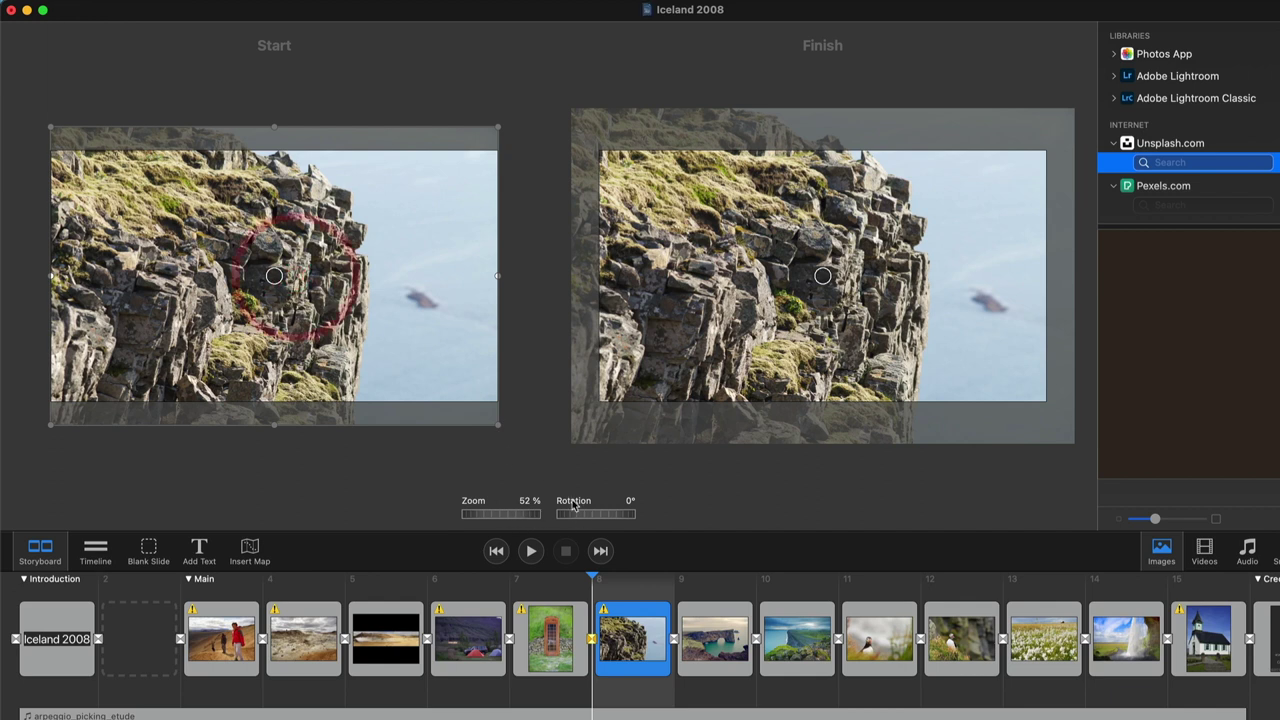
mouse_move(596, 514)
mouse_down()
mouse_move(515, 518)
mouse_move(530, 518)
mouse_up()
Step: Zoom the puffin slide's ending frame to 237% and fine-tune its position
click(878, 638)
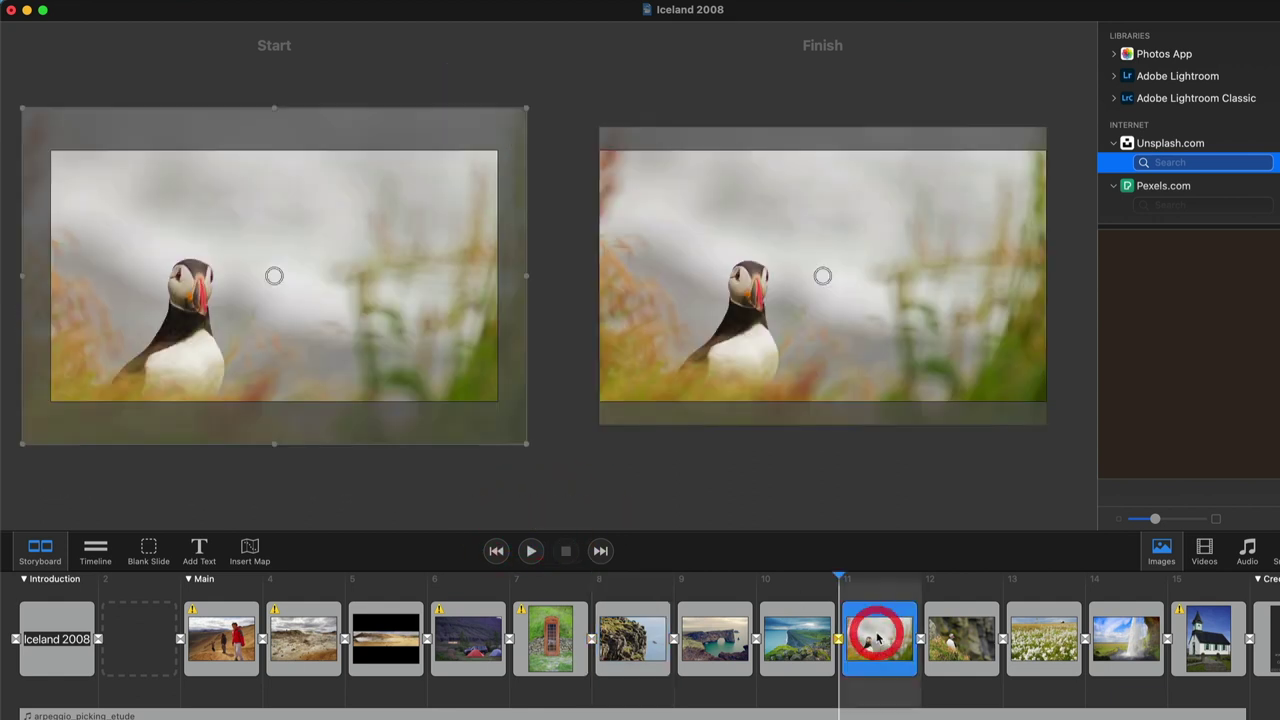
drag(775, 301, 722, 294)
drag(1005, 424, 1190, 610)
drag(916, 230, 924, 216)
Step: Play the slideshow from the puffin slide and the title slide, then select Credits
click(531, 551)
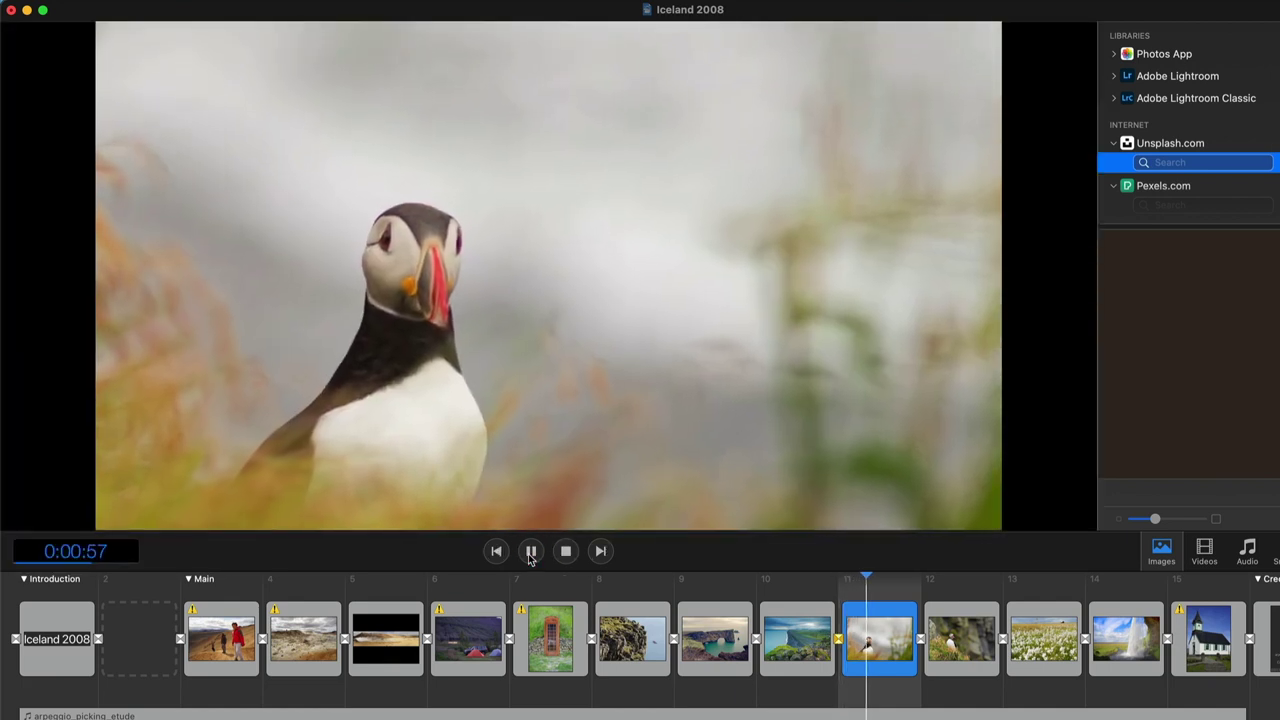
click(563, 550)
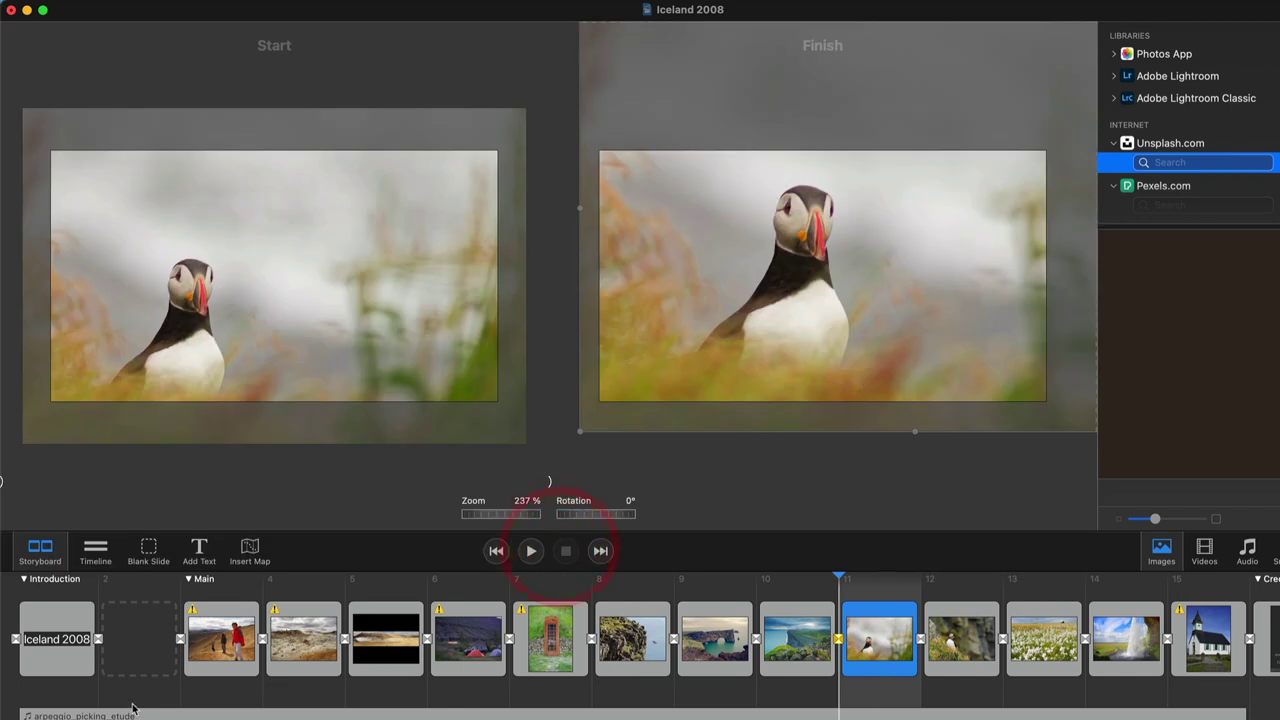
click(37, 586)
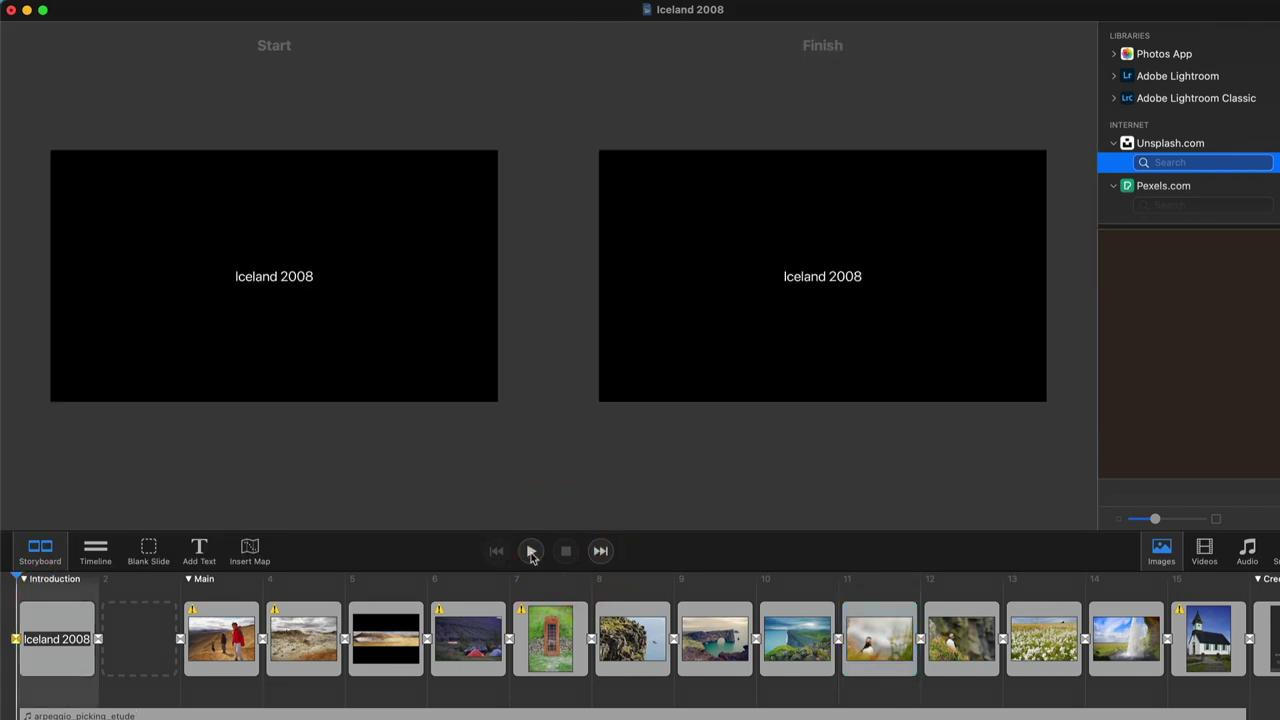
click(531, 551)
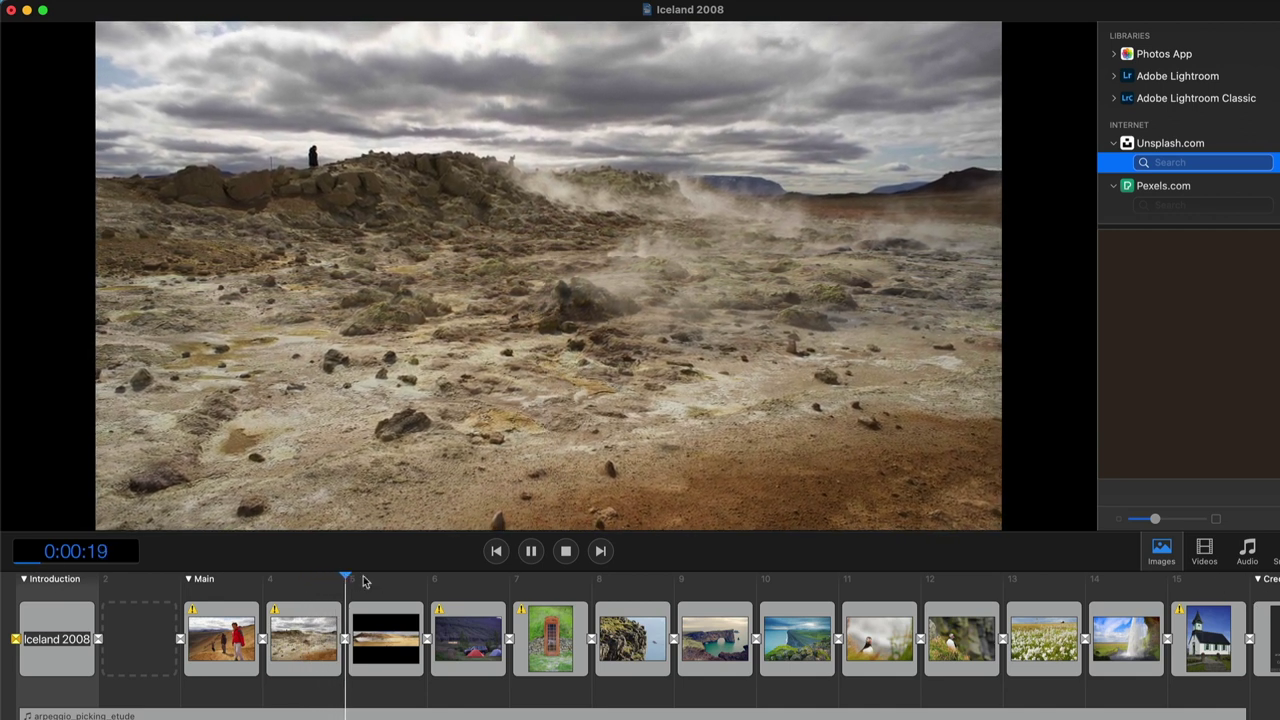
click(566, 551)
click(1270, 585)
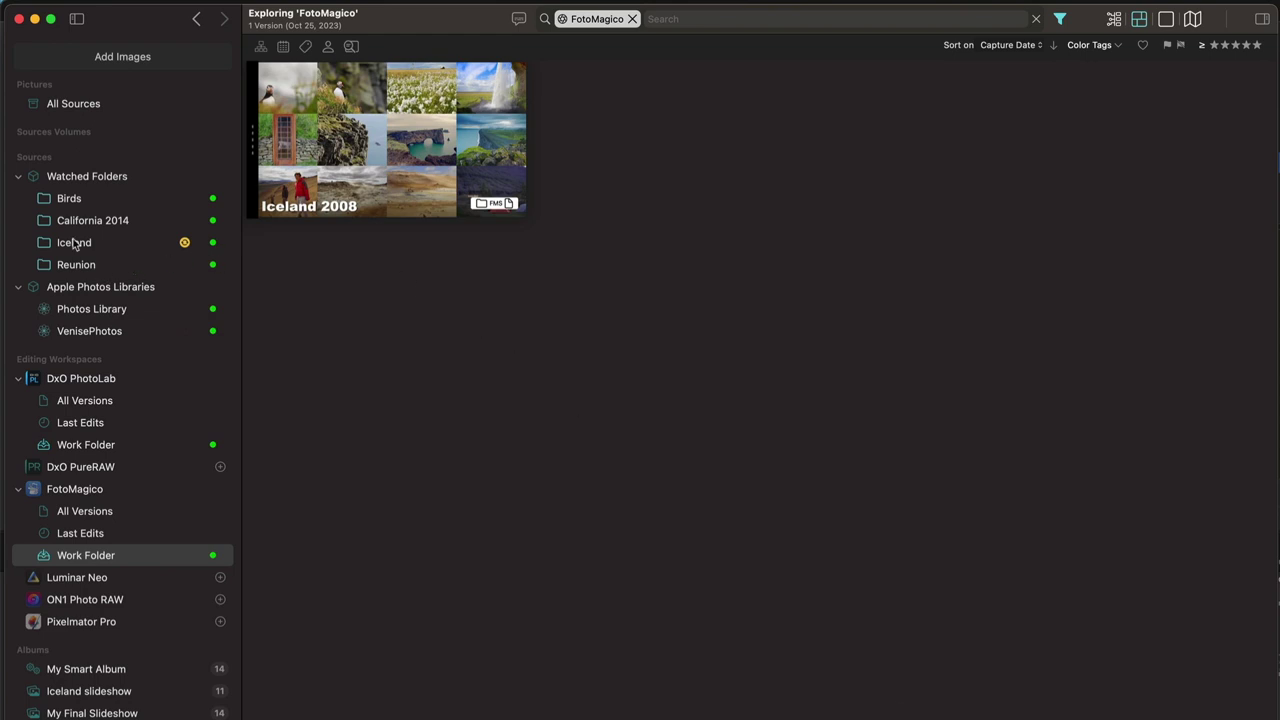
Step: Search all sources for 'hot springs' and sort the 21 matching photos by Original Date
click(73, 244)
click(78, 713)
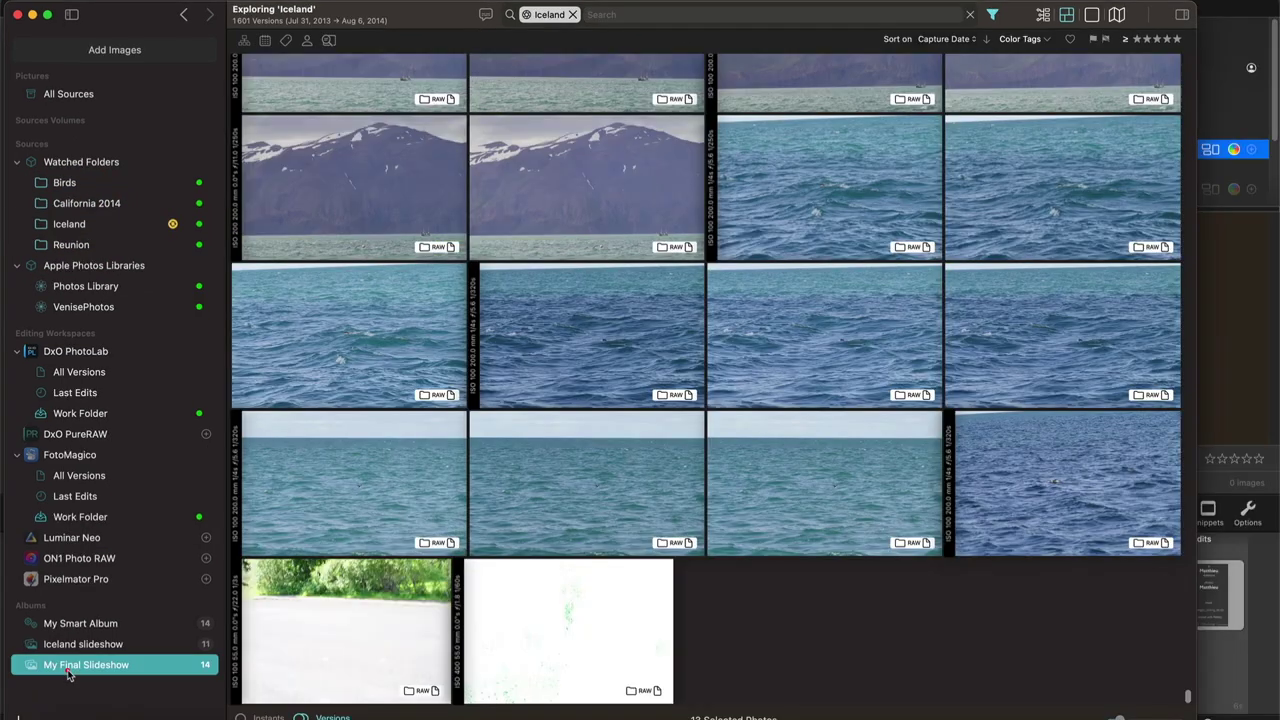
click(483, 16)
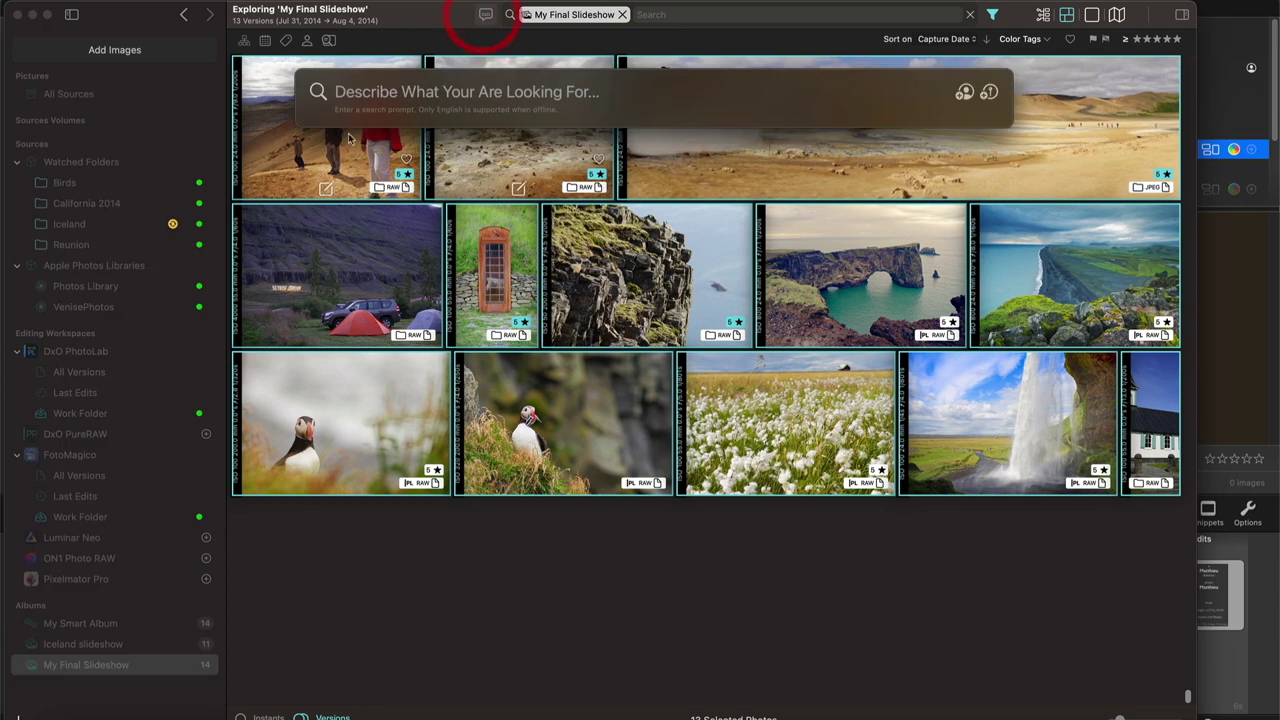
click(359, 92)
text(hot s)
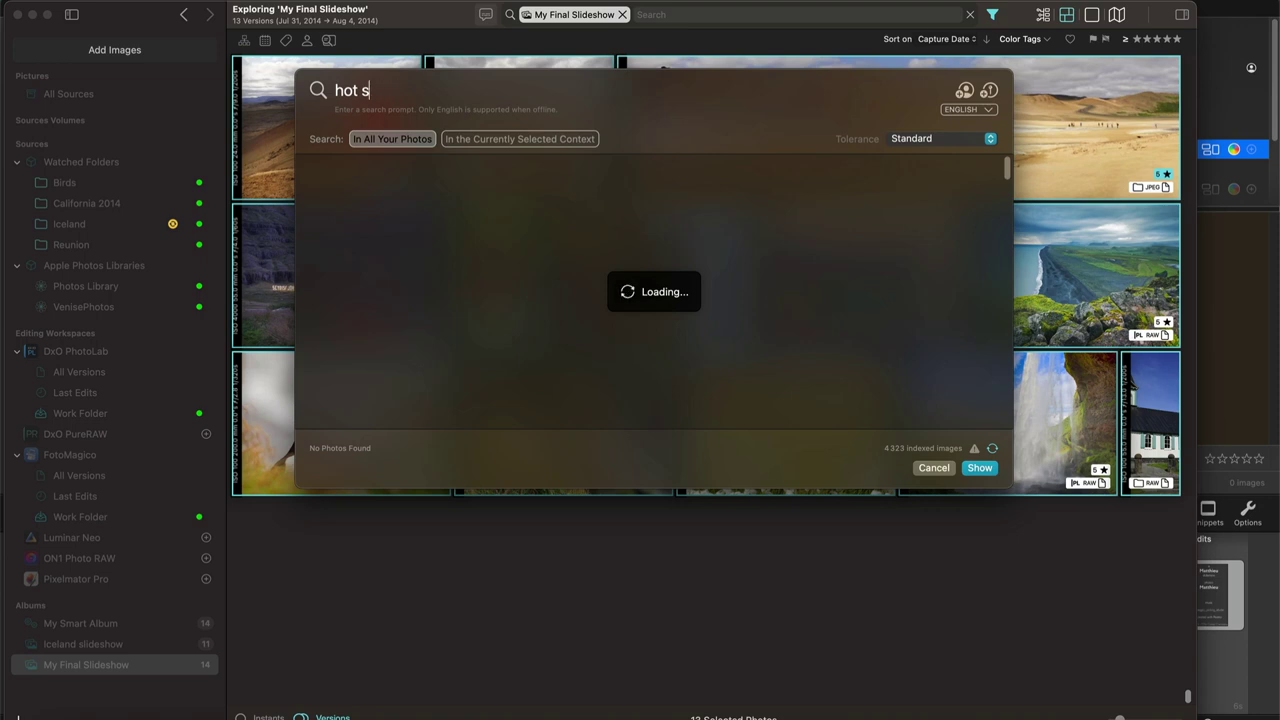
text(sring)
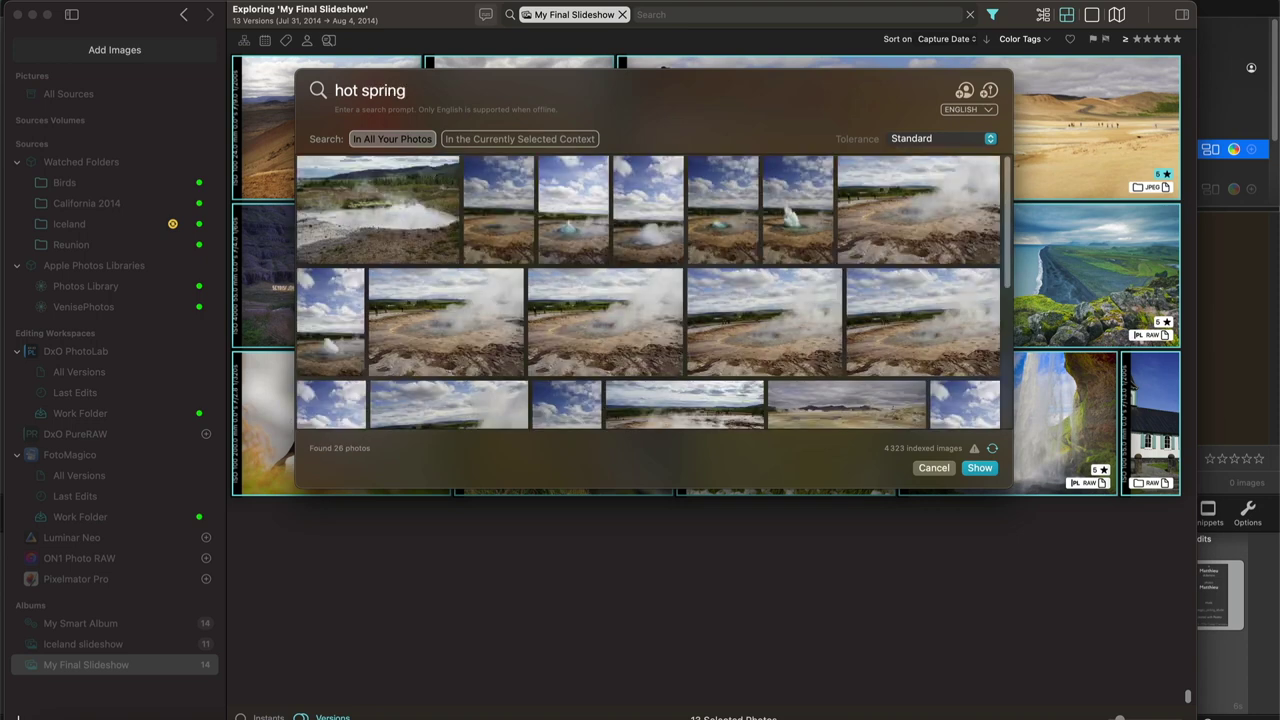
text(s)
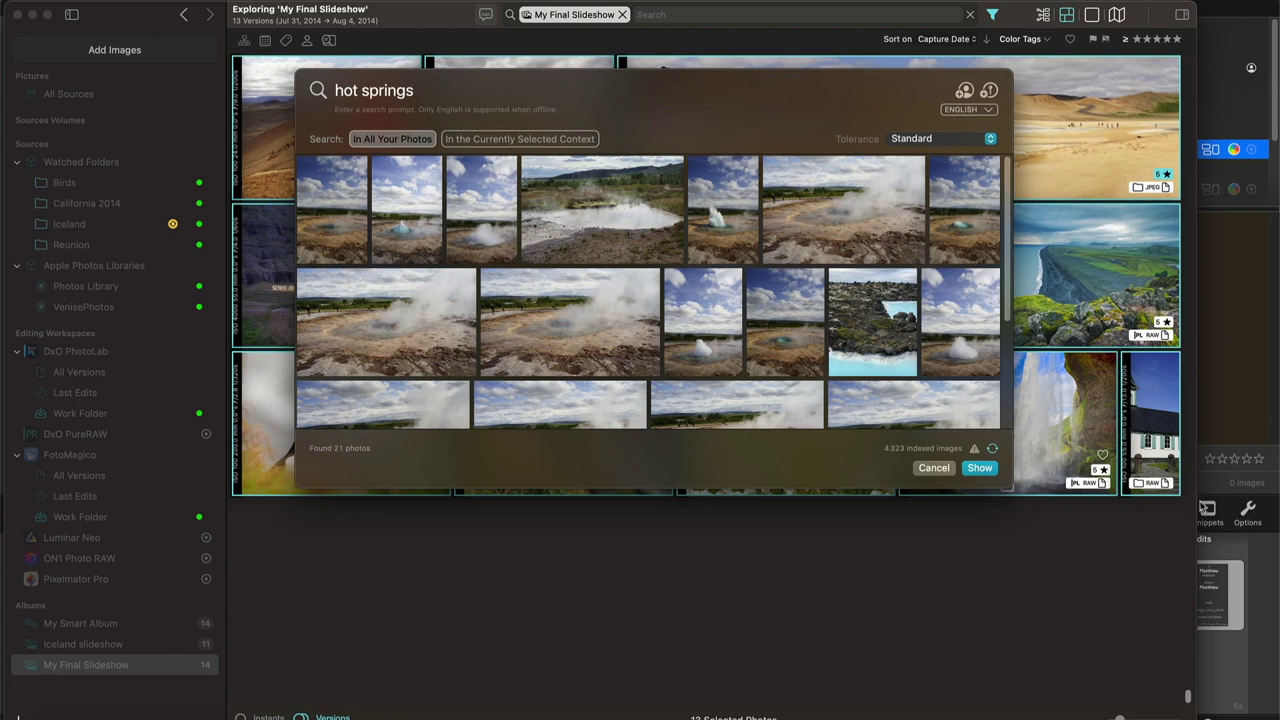
click(984, 469)
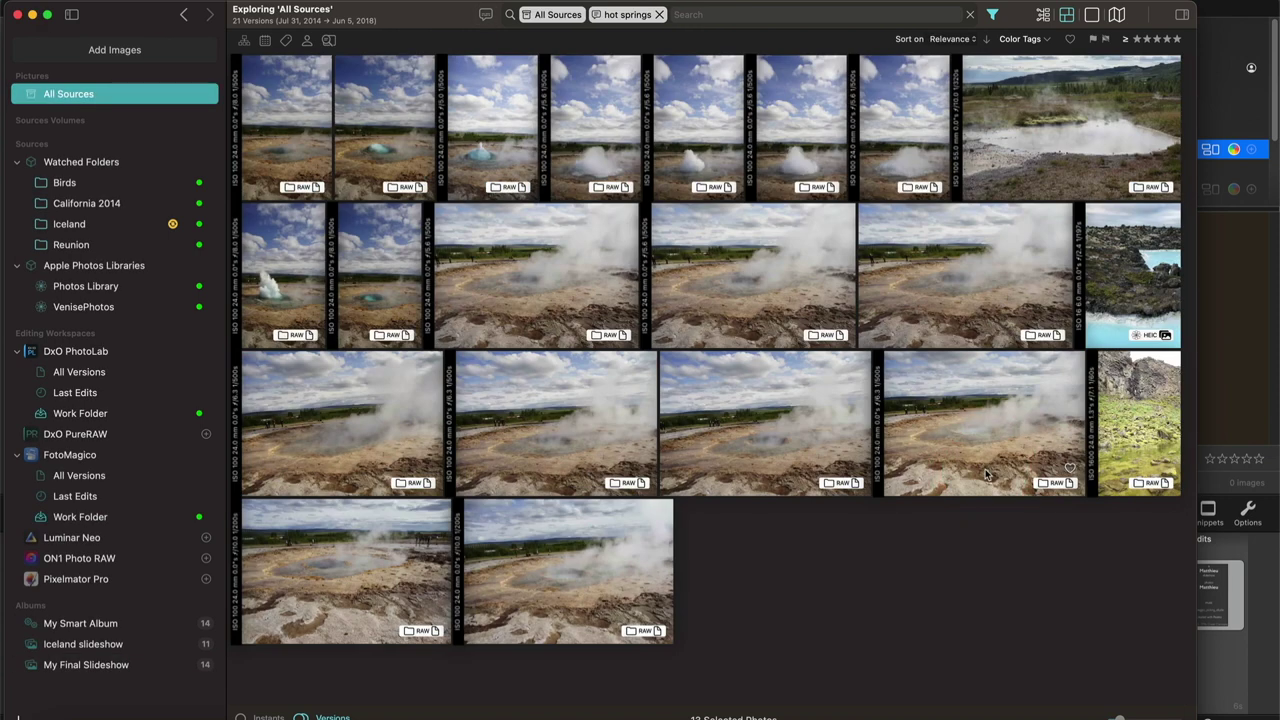
click(955, 39)
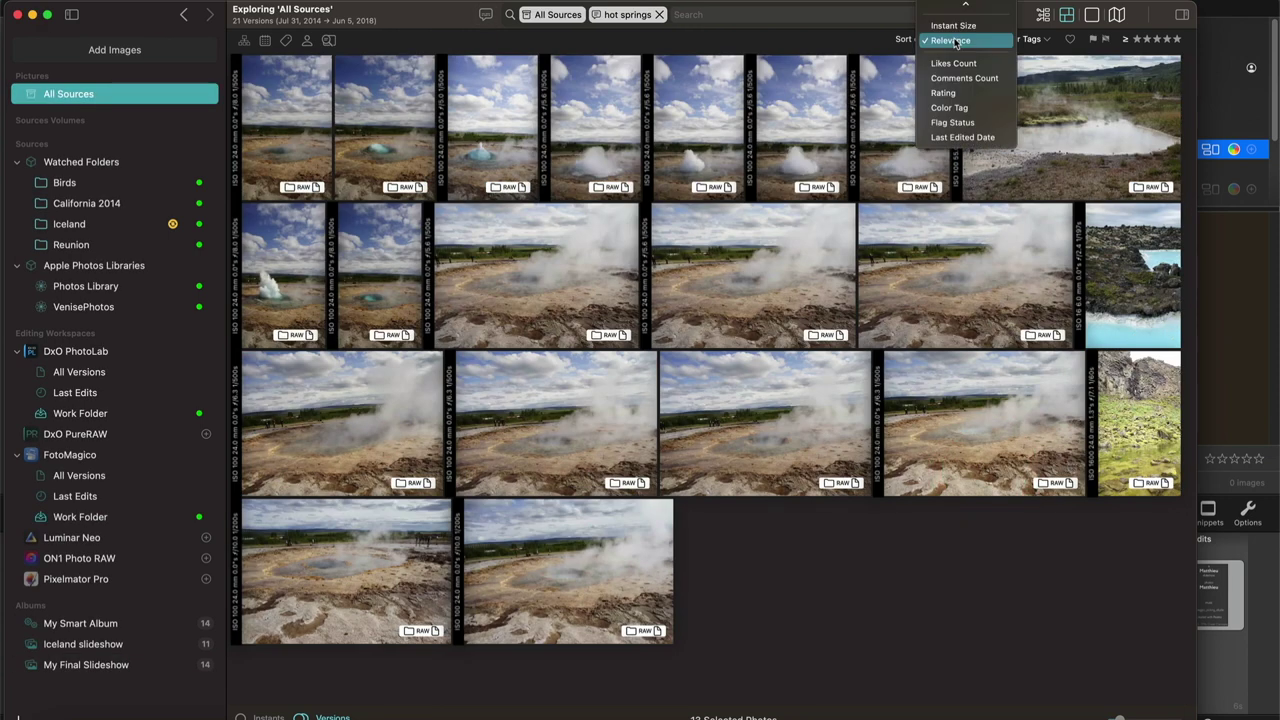
scroll(968, 72, up, 3)
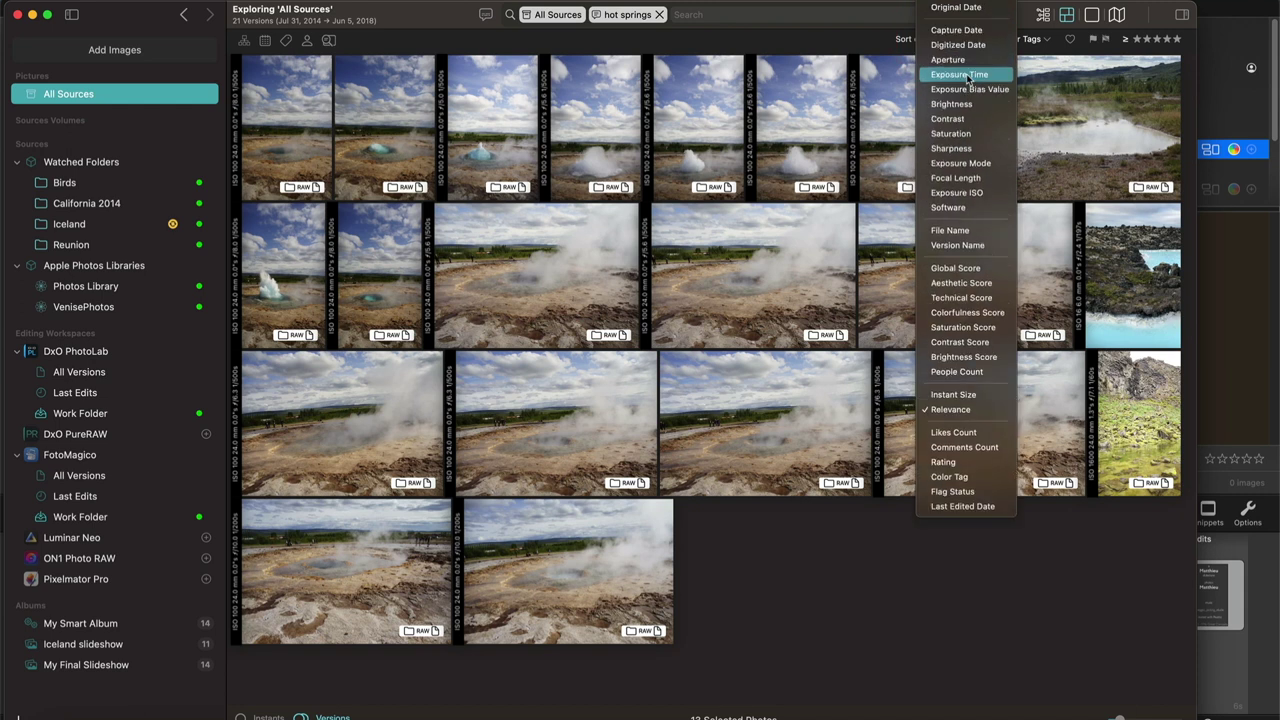
click(961, 8)
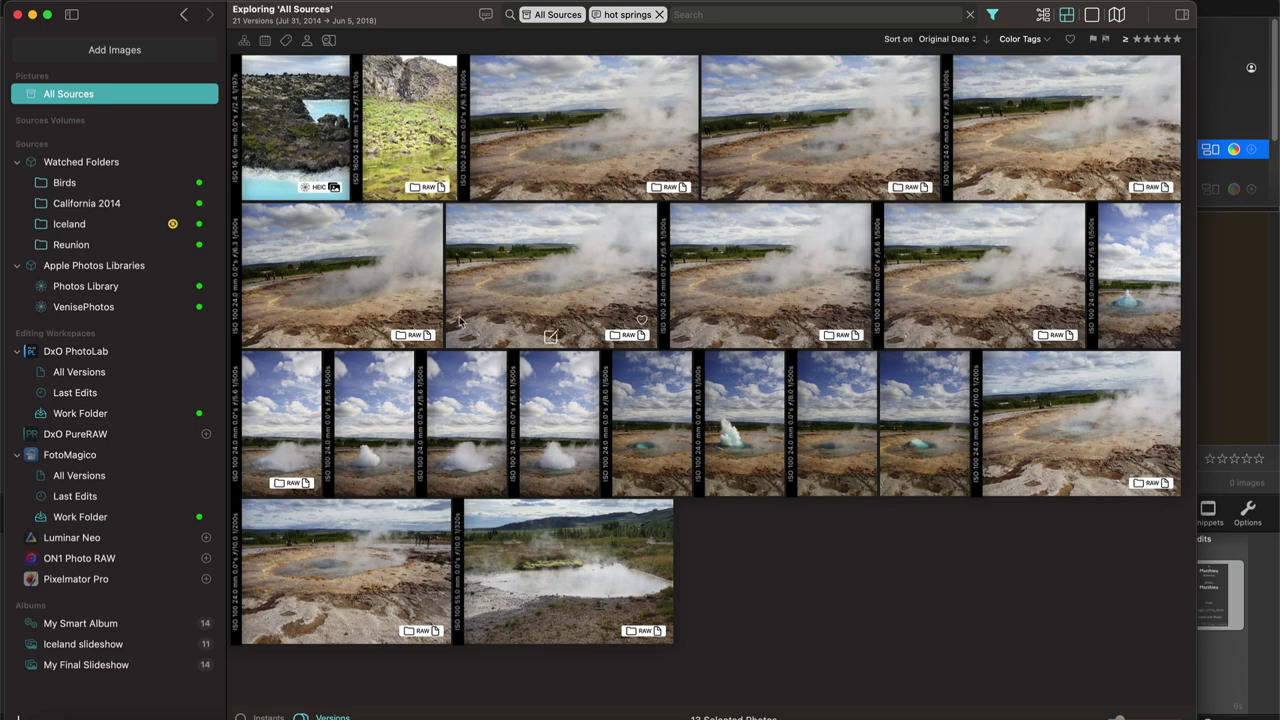
Step: Show the 384 images similar to the steaming geyser photo, sorted by Capture Date, and scroll through them
right_click(538, 418)
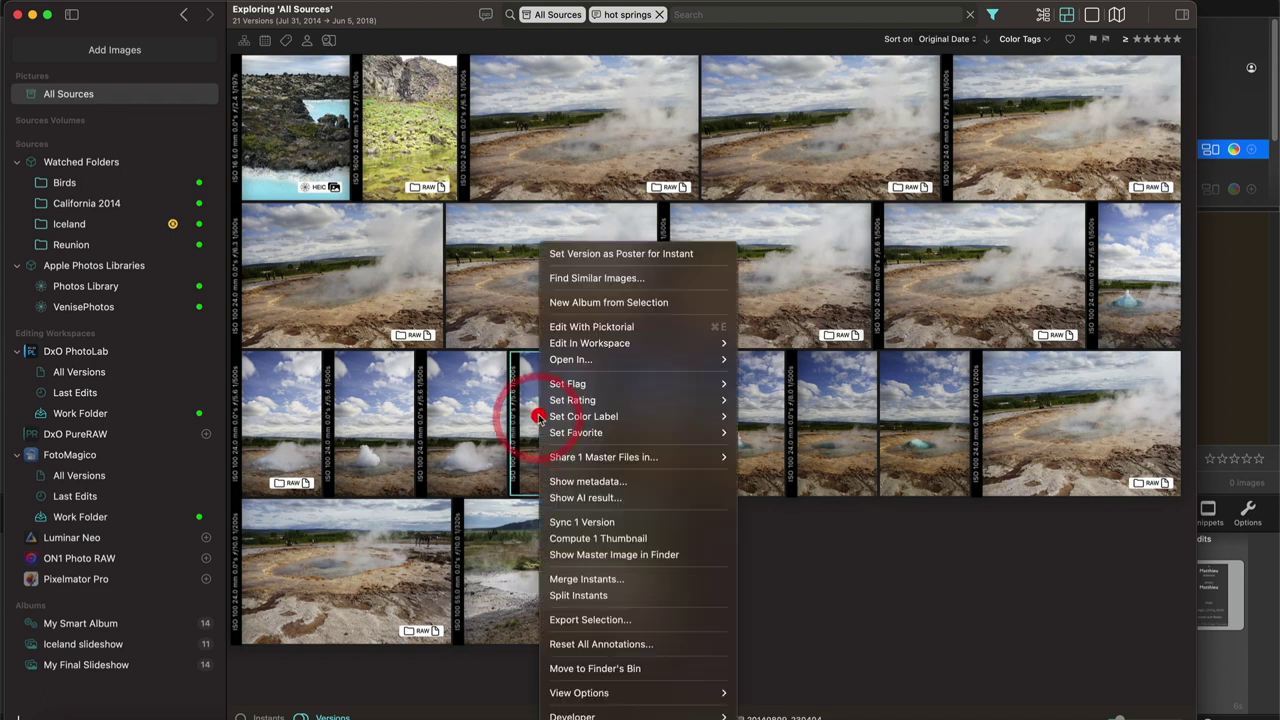
click(613, 283)
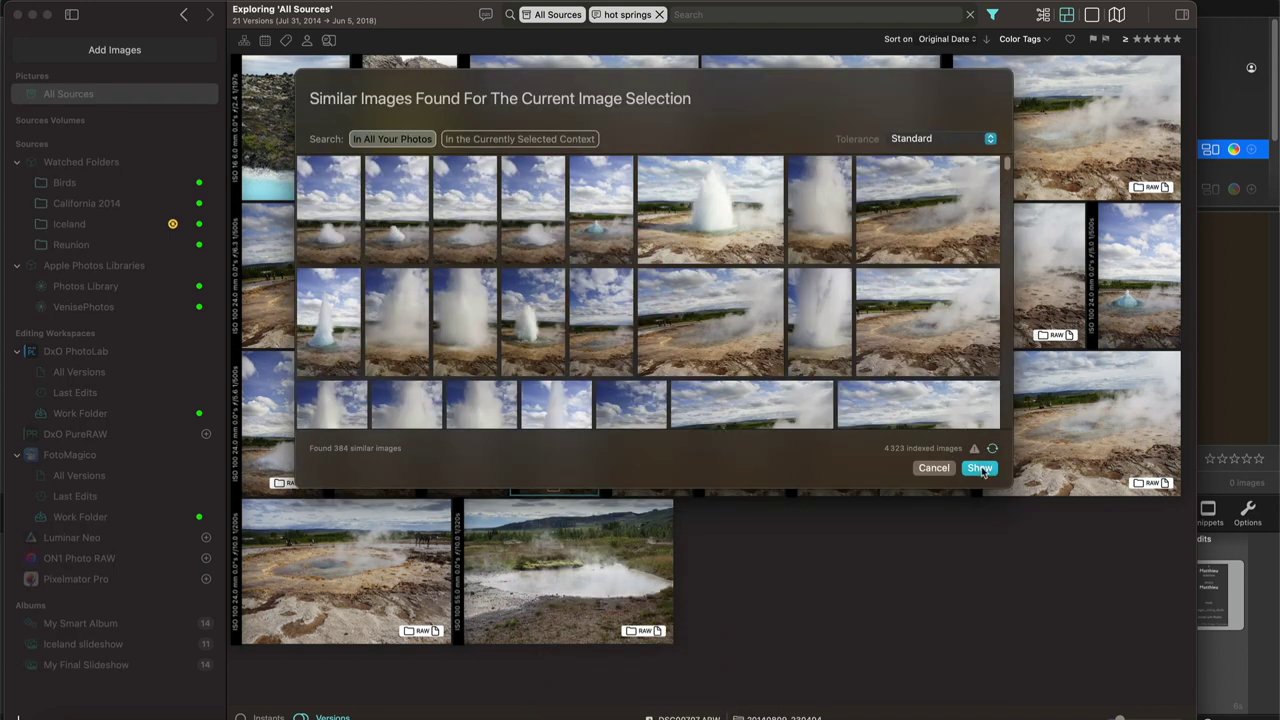
click(978, 468)
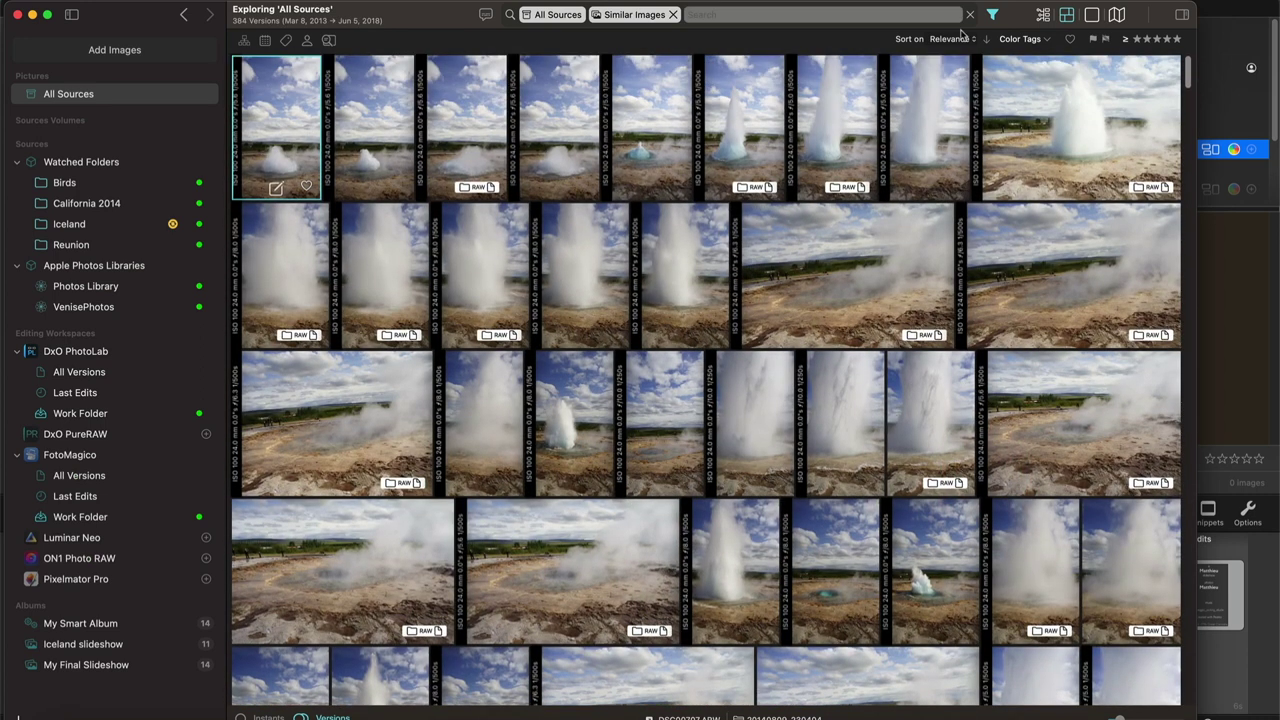
click(955, 39)
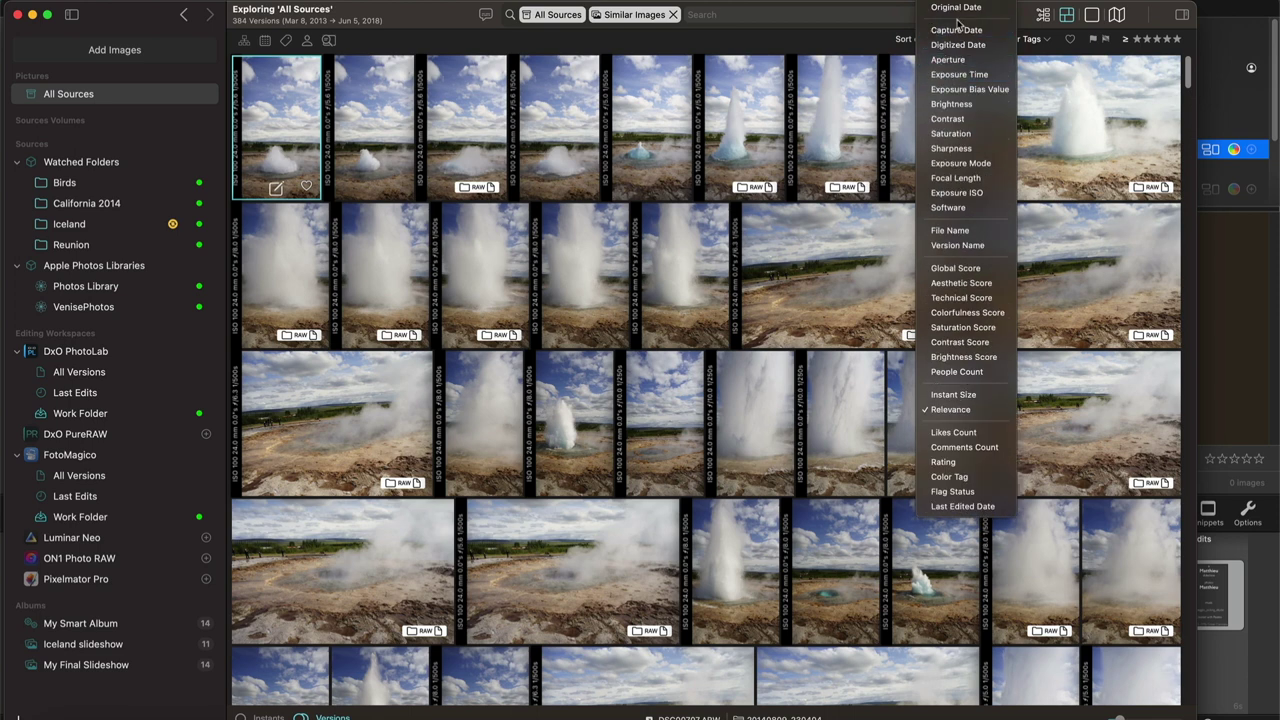
click(955, 30)
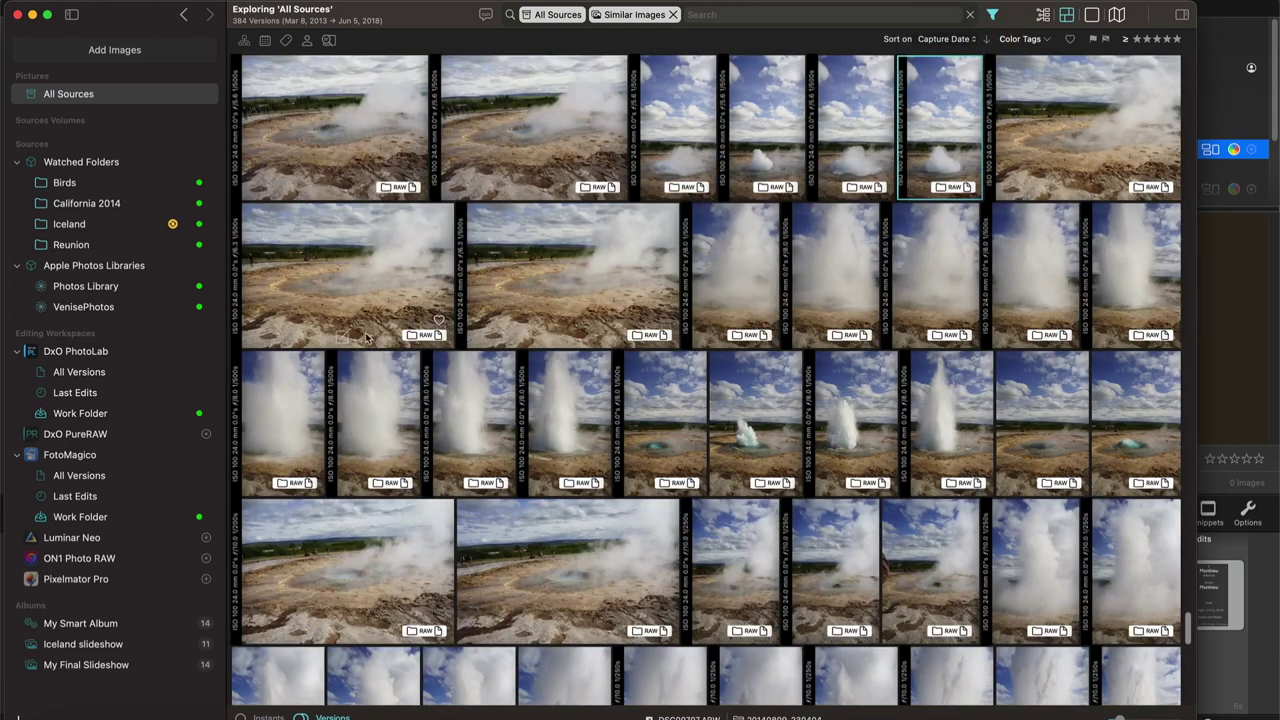
scroll(549, 296, down, 5)
scroll(549, 296, down, 2)
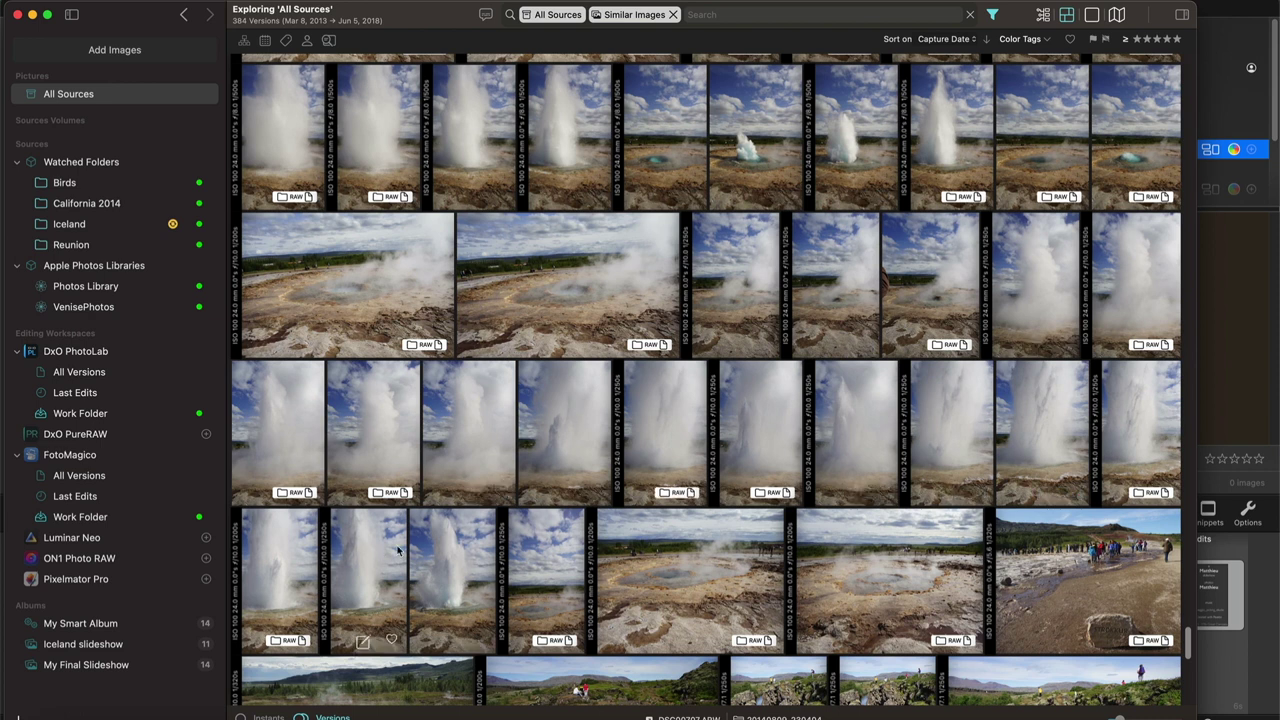
scroll(398, 556, down, 1)
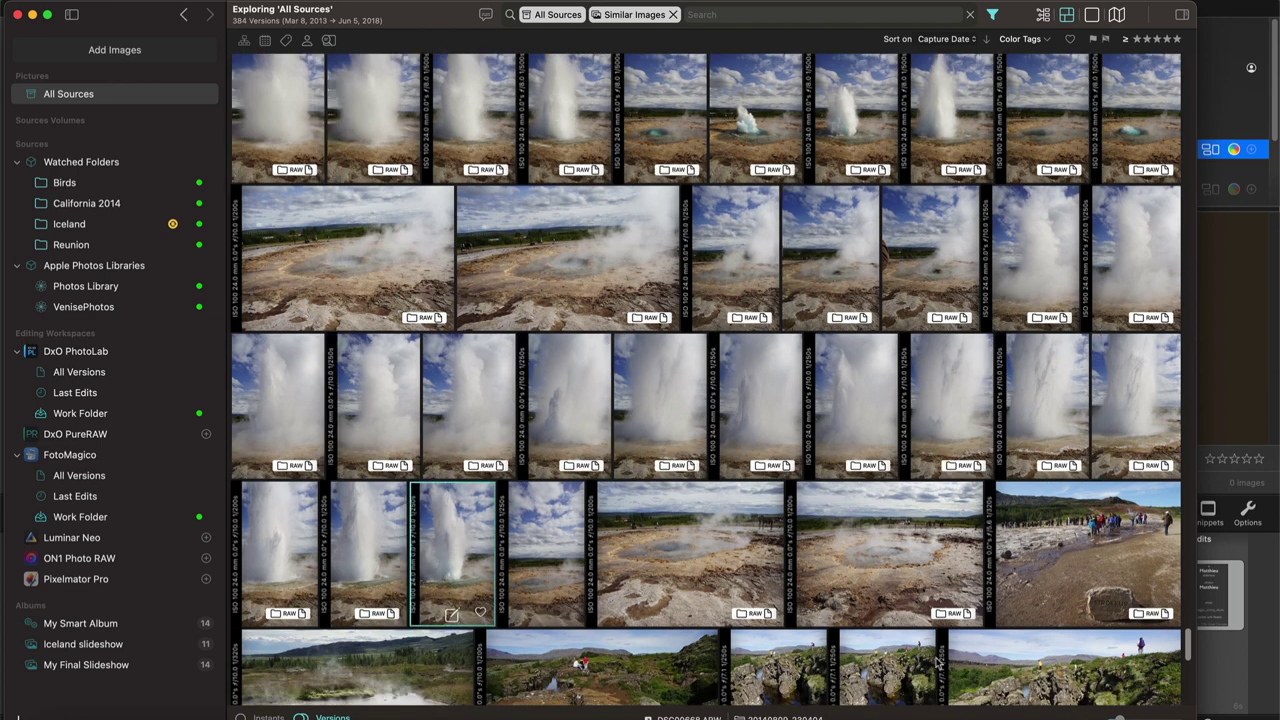
Step: Move the Iceland 2008 window to the right half and drag the geyser photo into its storyboard
click(1094, 715)
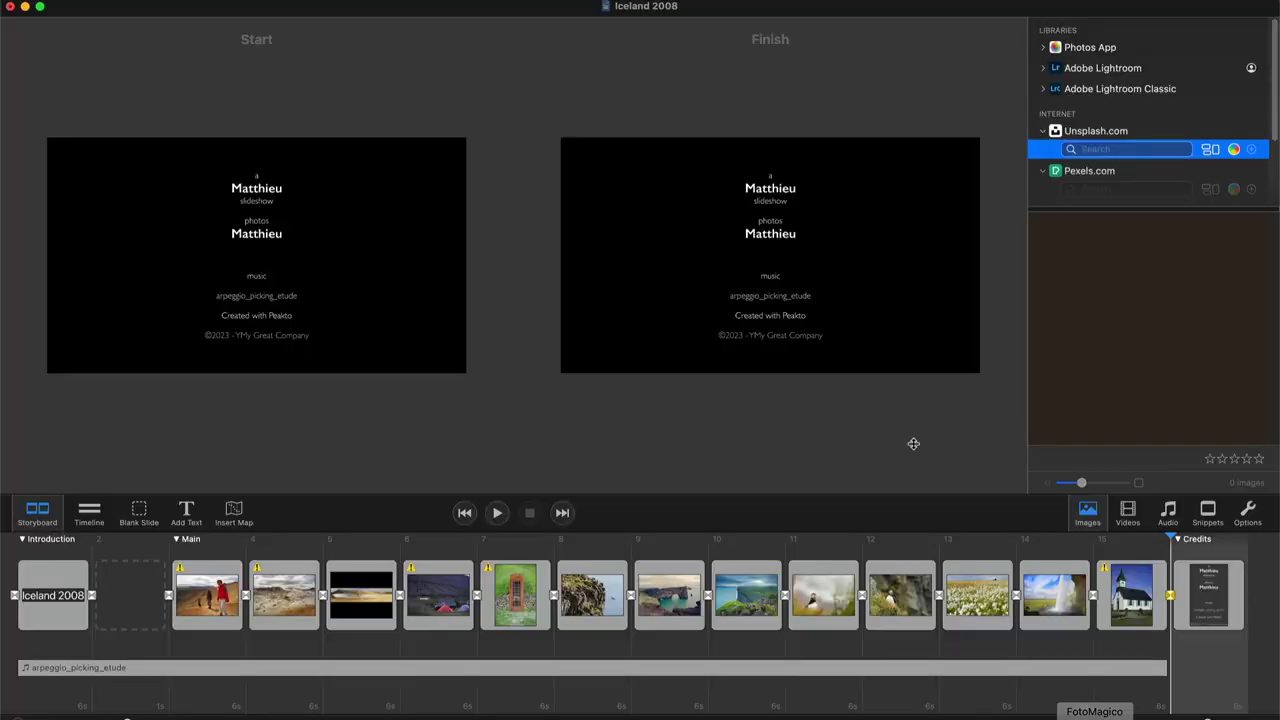
drag(214, 17, 834, 46)
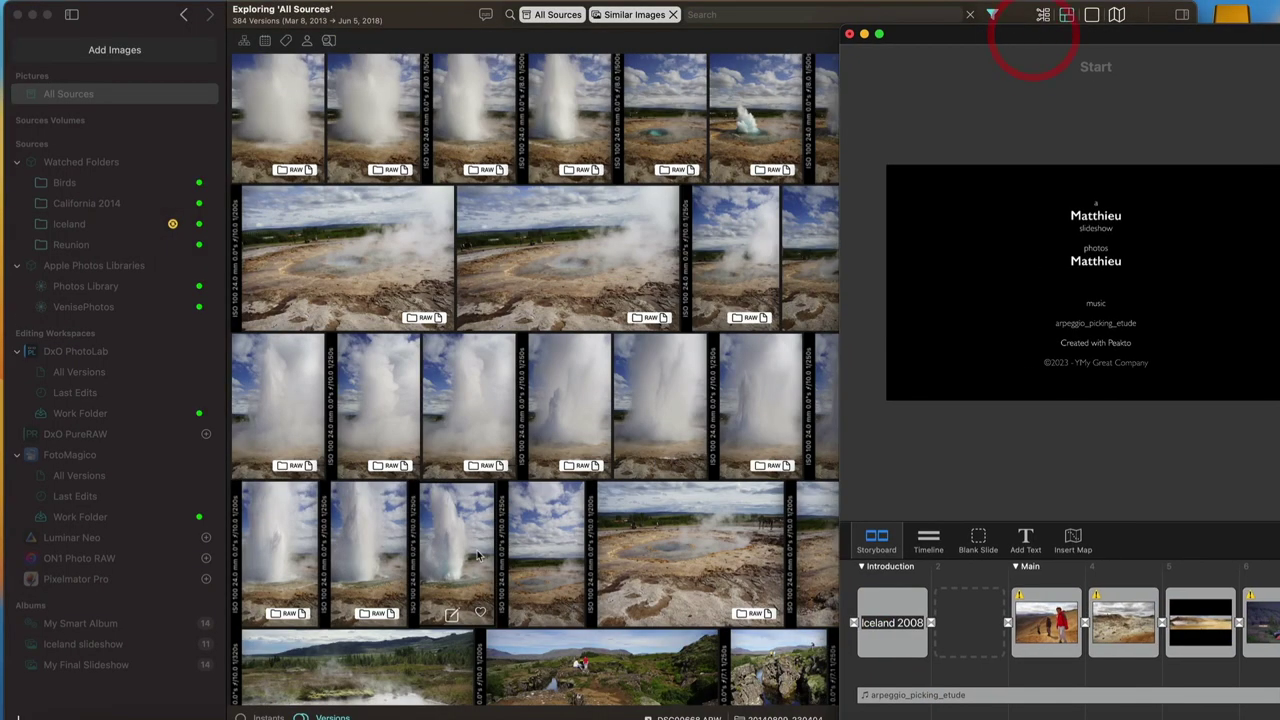
click(477, 553)
mouse_move(453, 547)
mouse_down()
mouse_move(695, 555)
mouse_move(1240, 622)
mouse_up()
Step: Maximize the slideshow window and apply Scale Down All from the geyser slide's size warning
double_click(1038, 33)
click(213, 12)
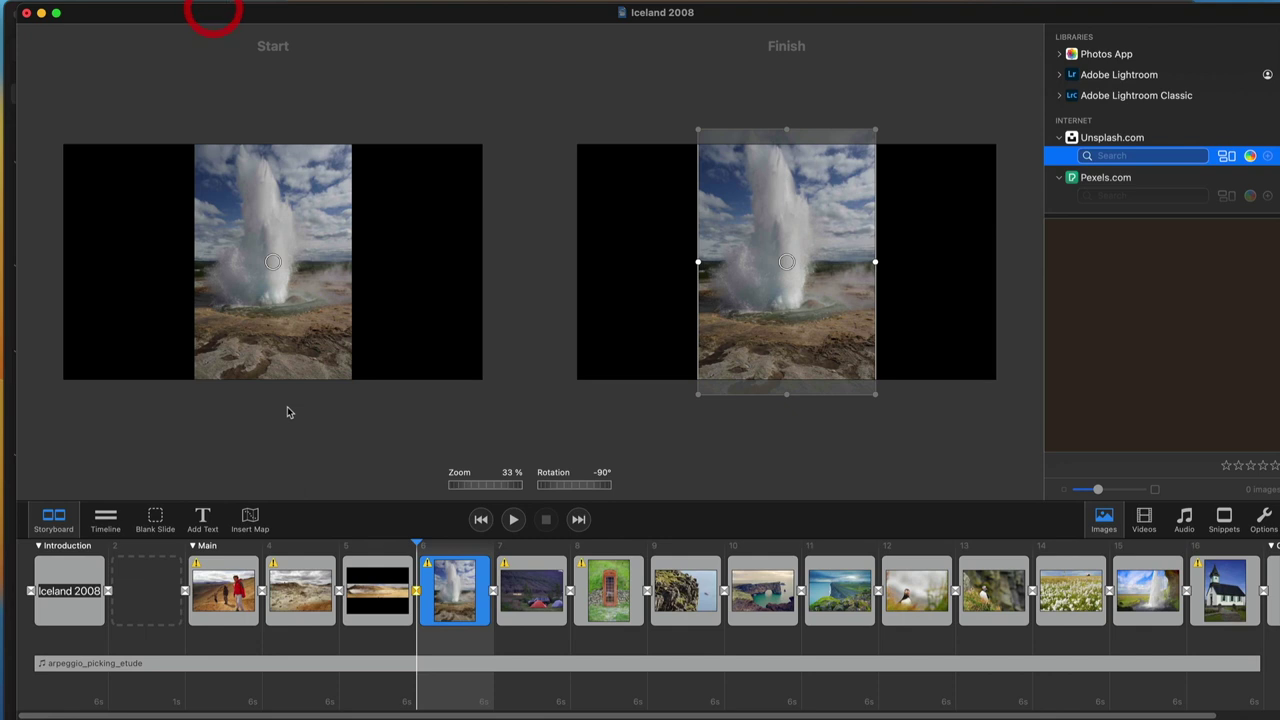
click(427, 566)
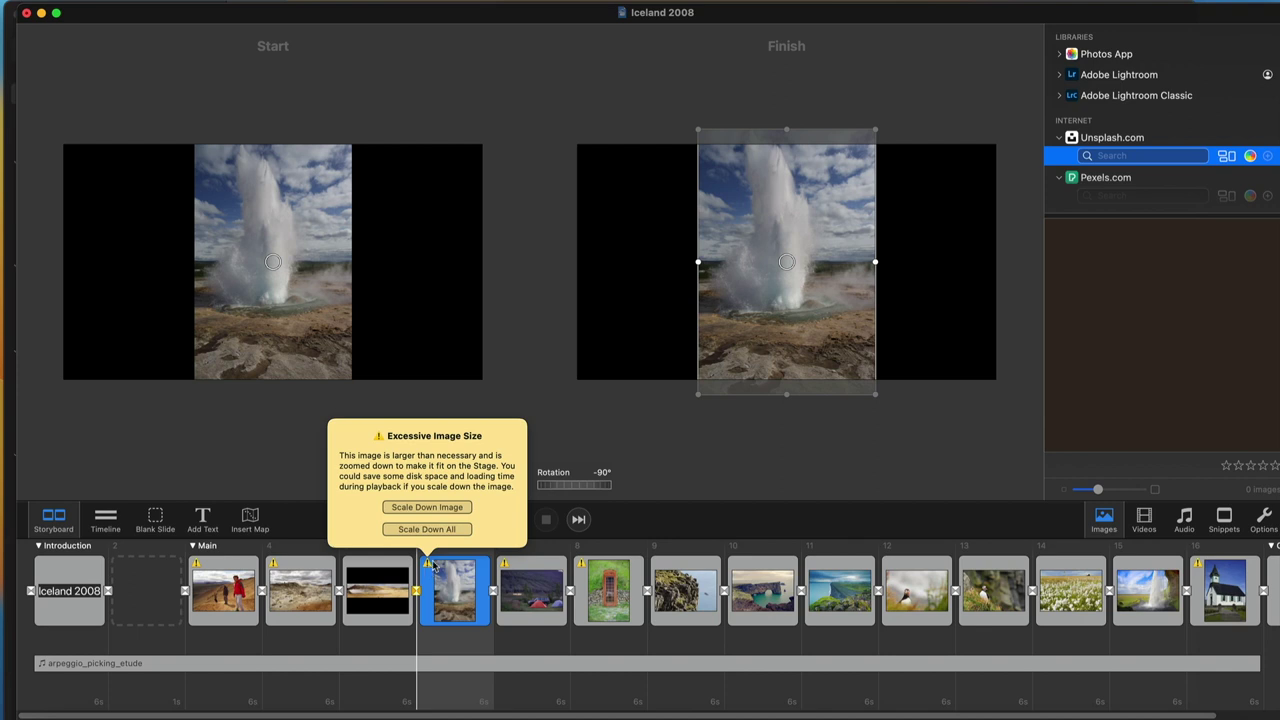
click(424, 530)
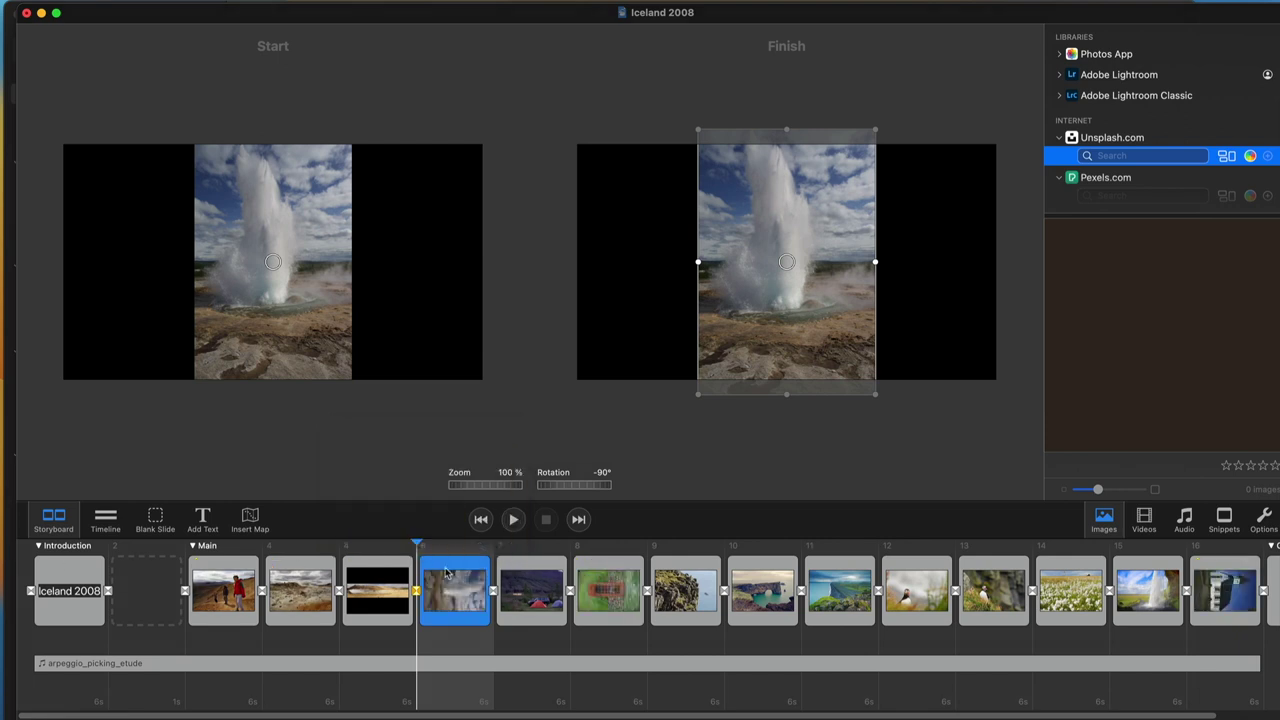
Step: Replace the search prompt with 'green lake volcano' to show the 11 crater-lake photos
click(994, 710)
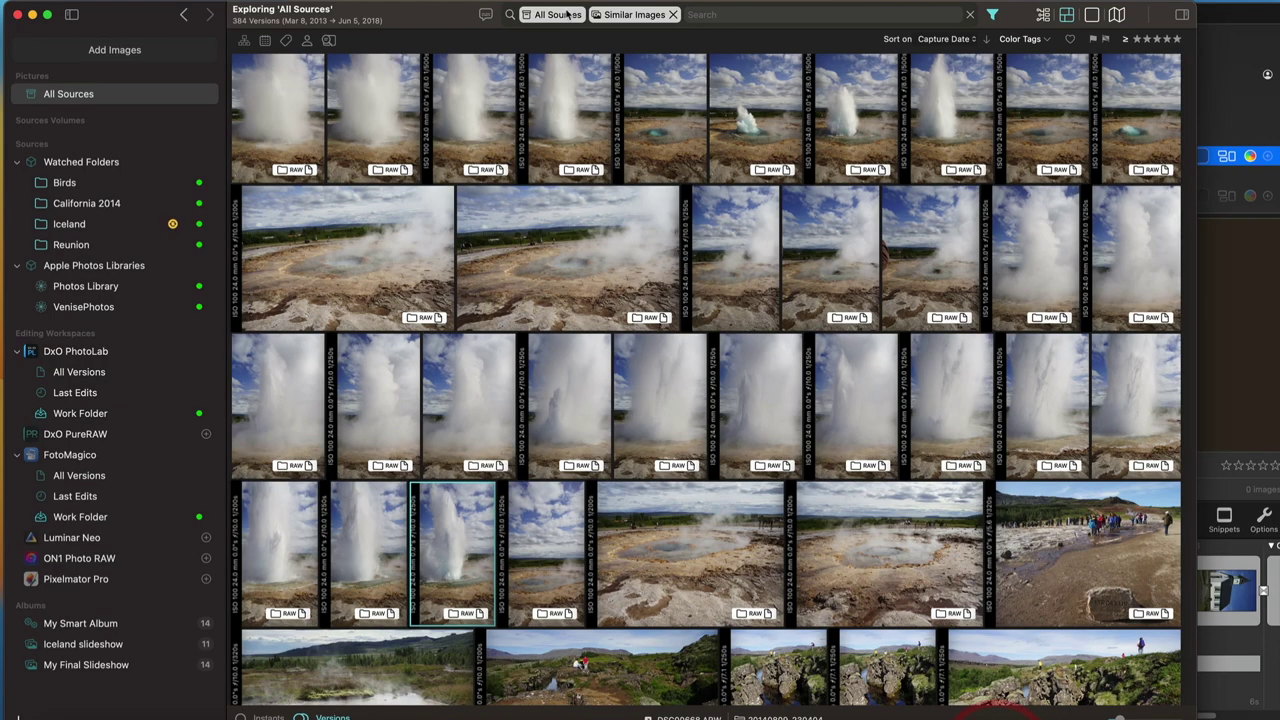
click(487, 16)
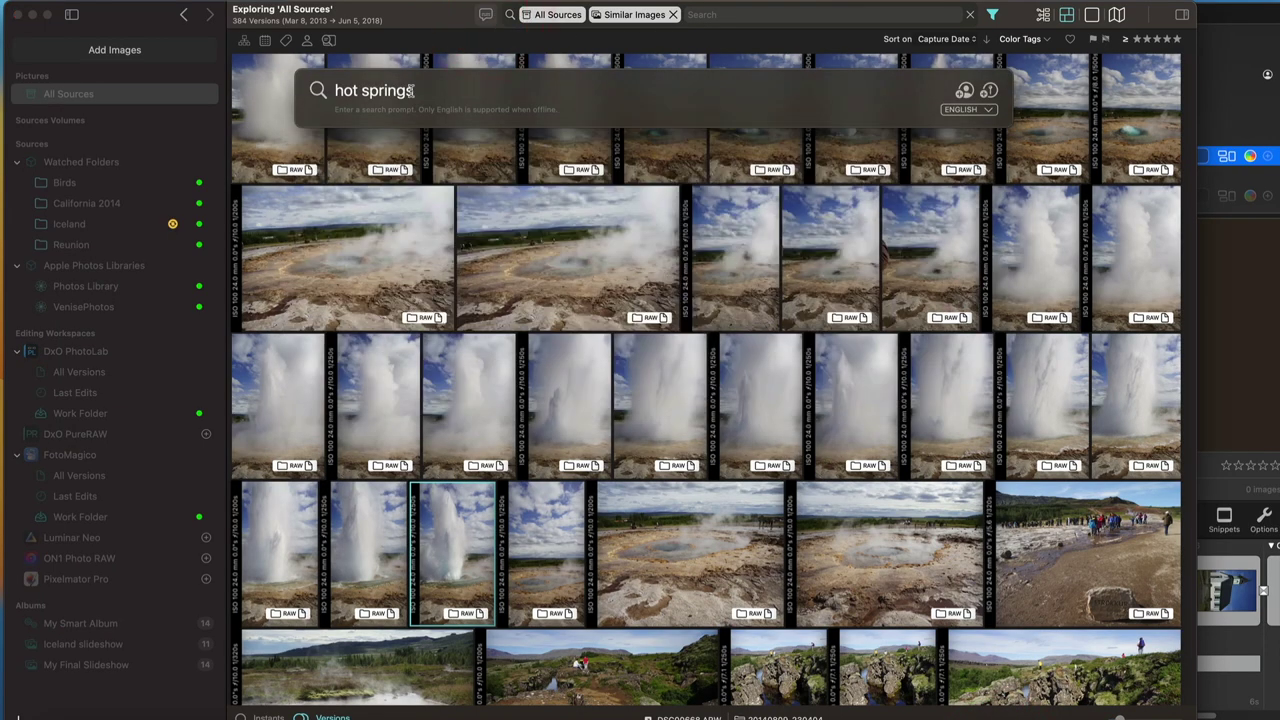
drag(433, 92, 328, 90)
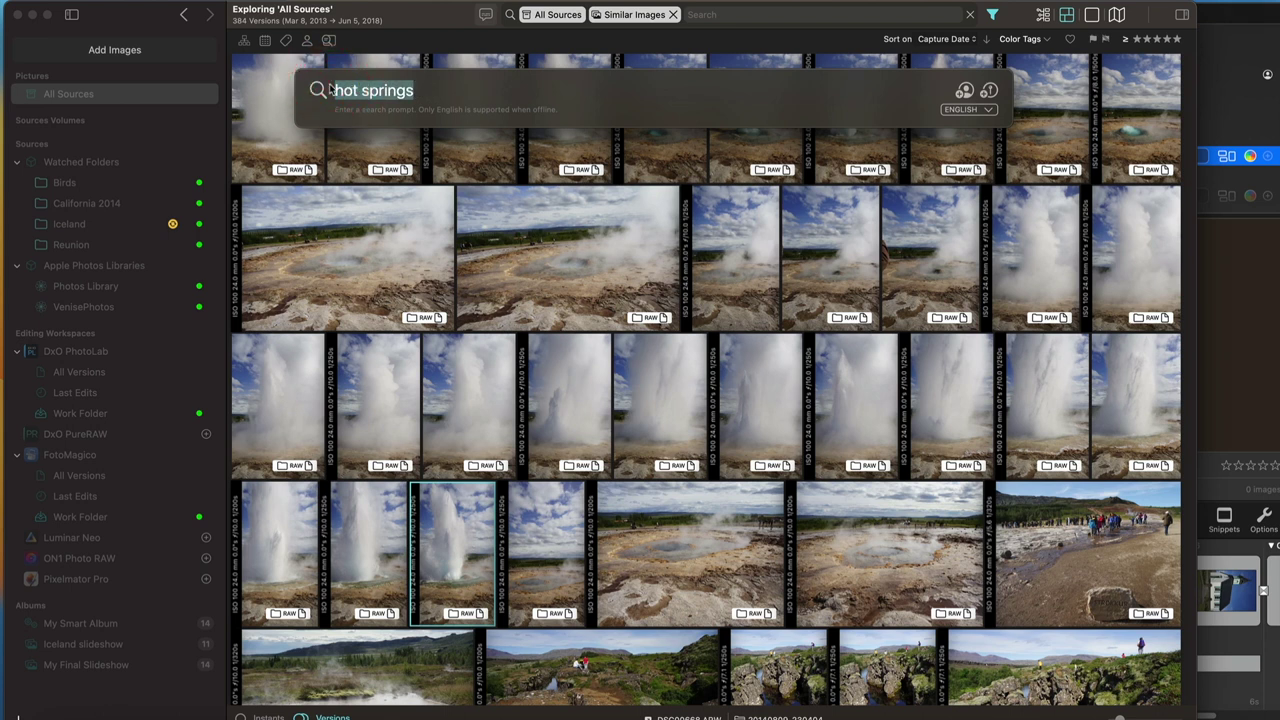
text(green lake volcano)
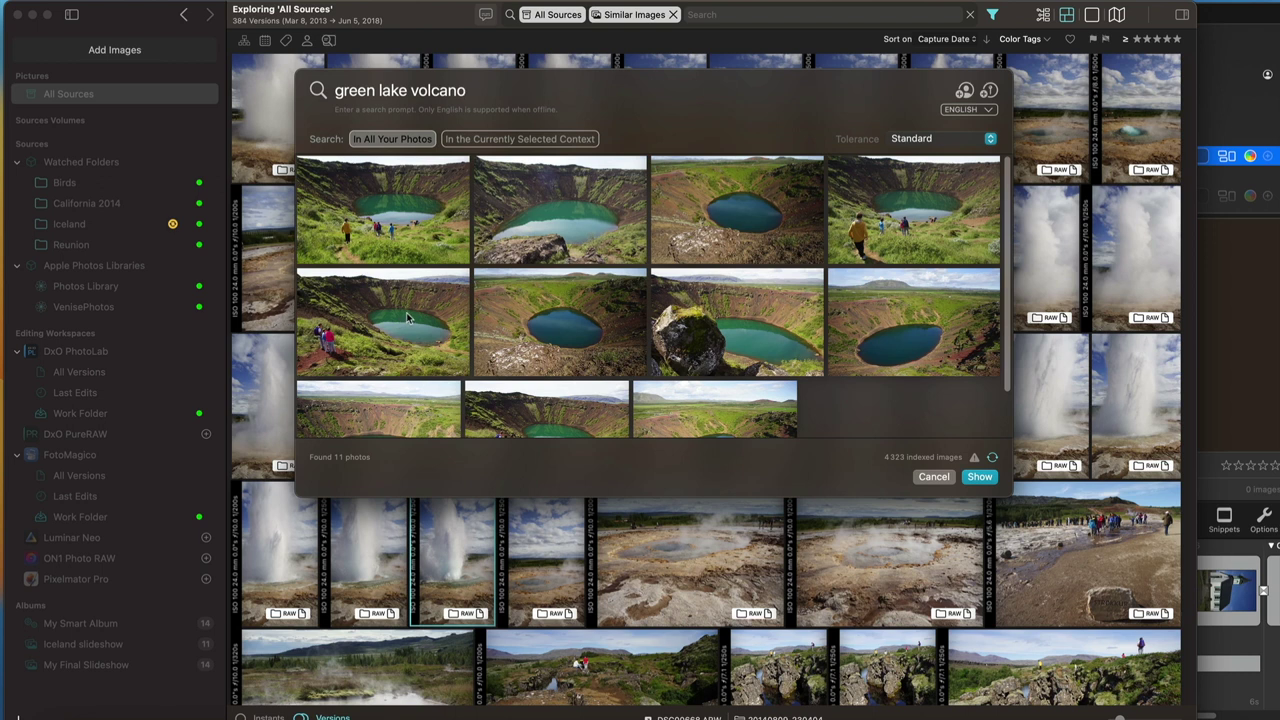
click(980, 476)
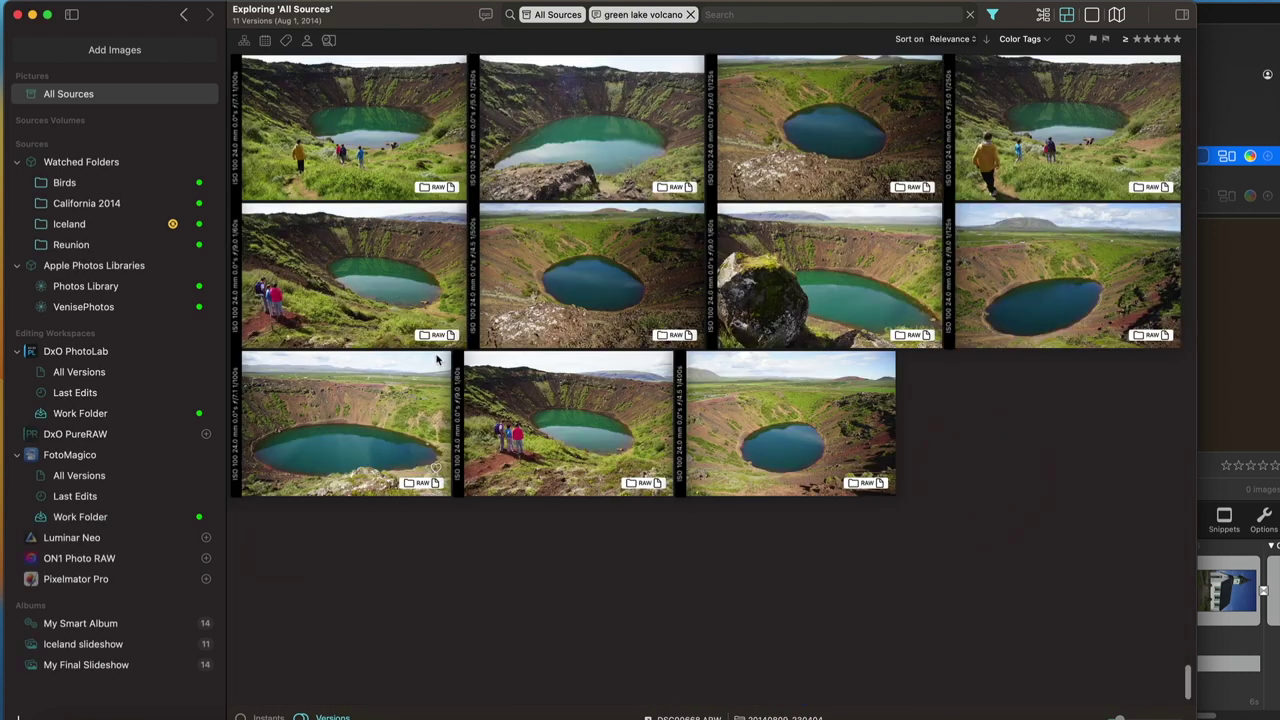
drag(350, 271, 497, 598)
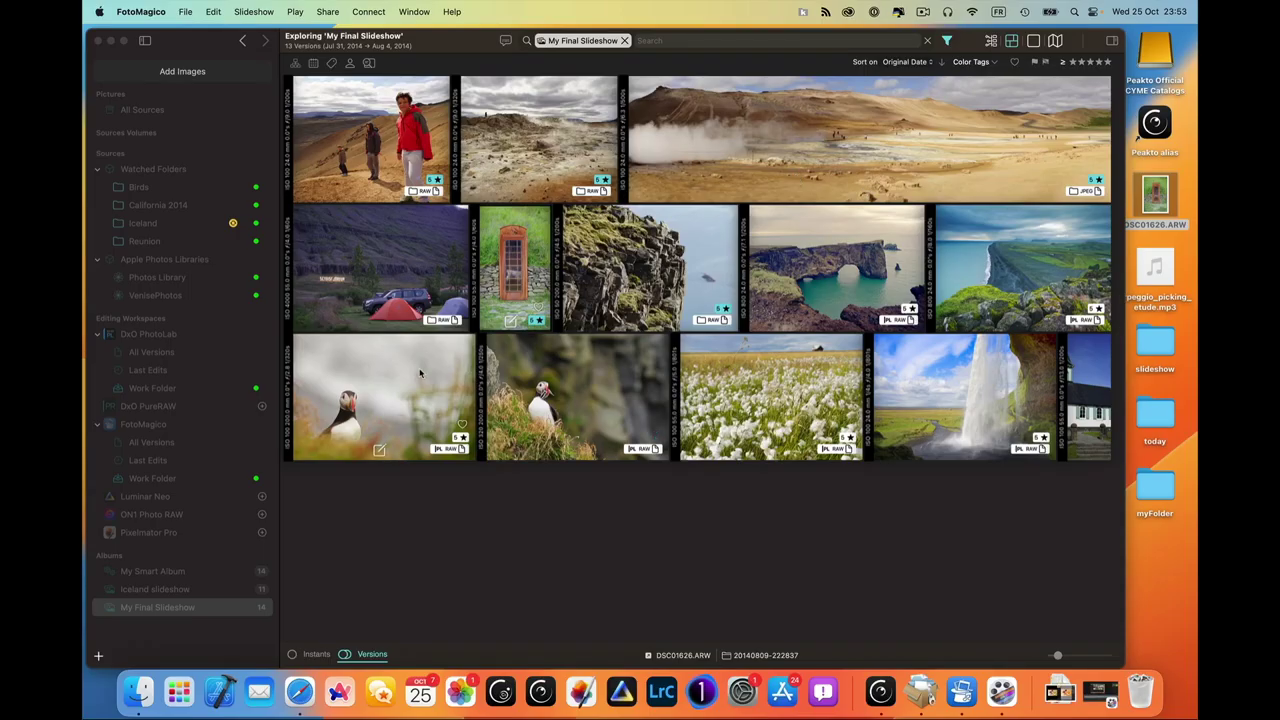
Step: Select the two puffin, sea arch and coastal cliff photos and send them to FotoMagico
click(371, 391)
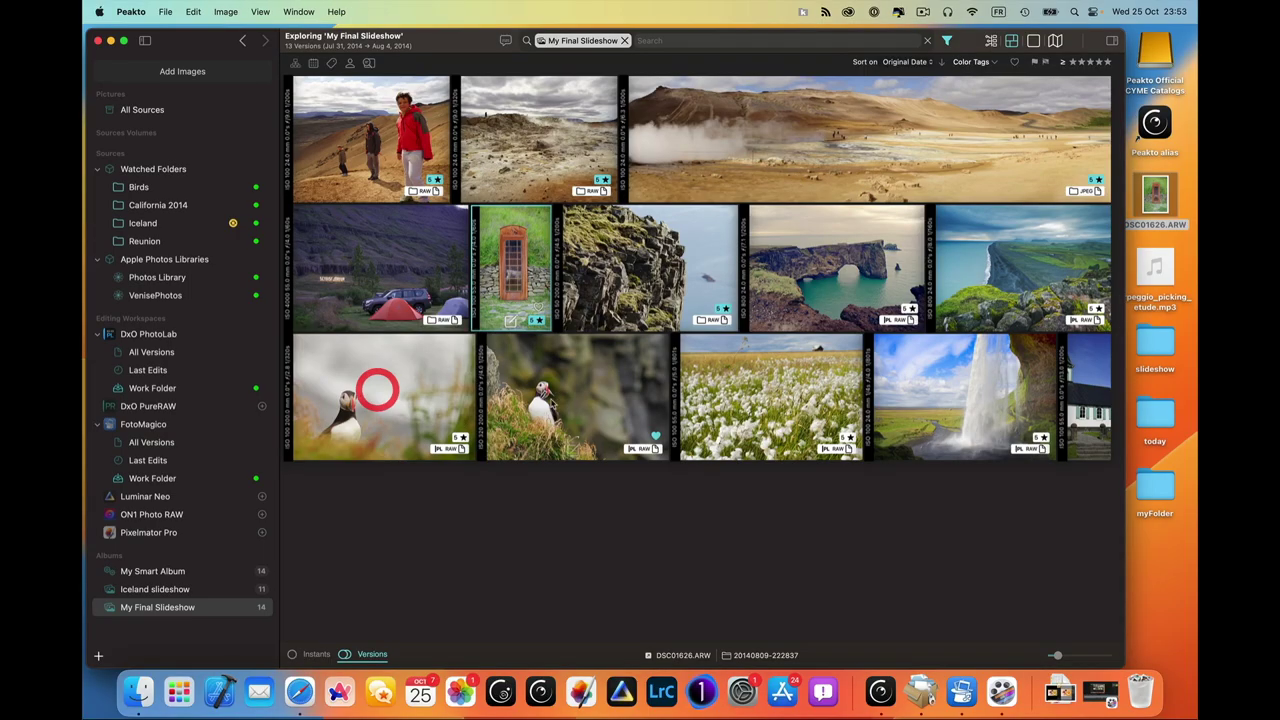
click(431, 391)
super+click(560, 388)
super+click(826, 279)
super+click(1029, 268)
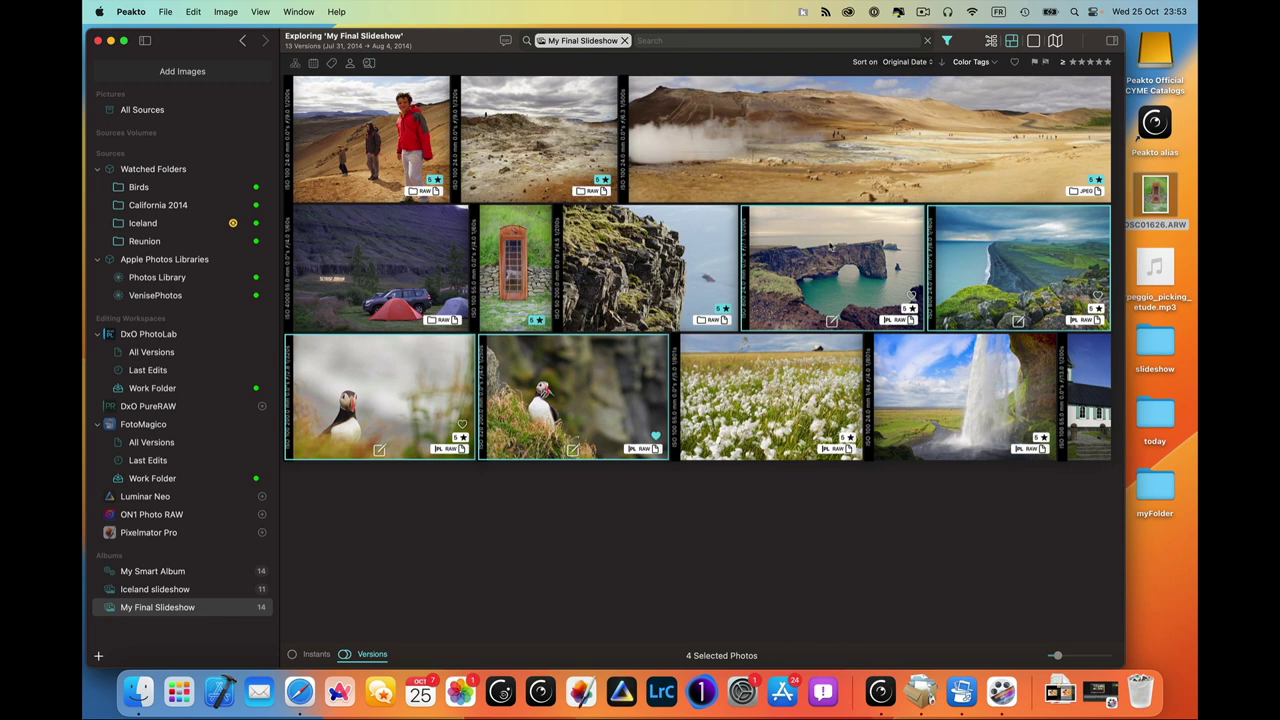
drag(826, 240, 147, 481)
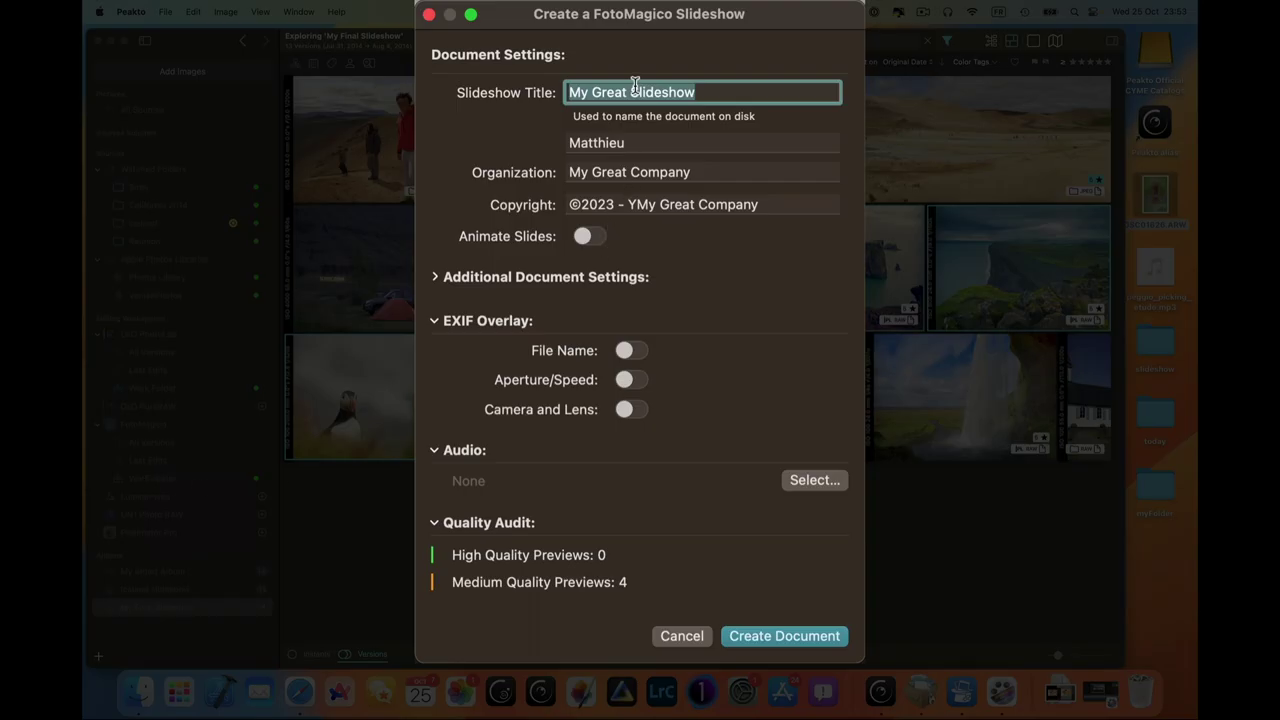
Step: Title the slideshow '4 images of Iceland' with Camera and Lens and Aperture/Speed overlays, and create it
text(4 images of Iceland)
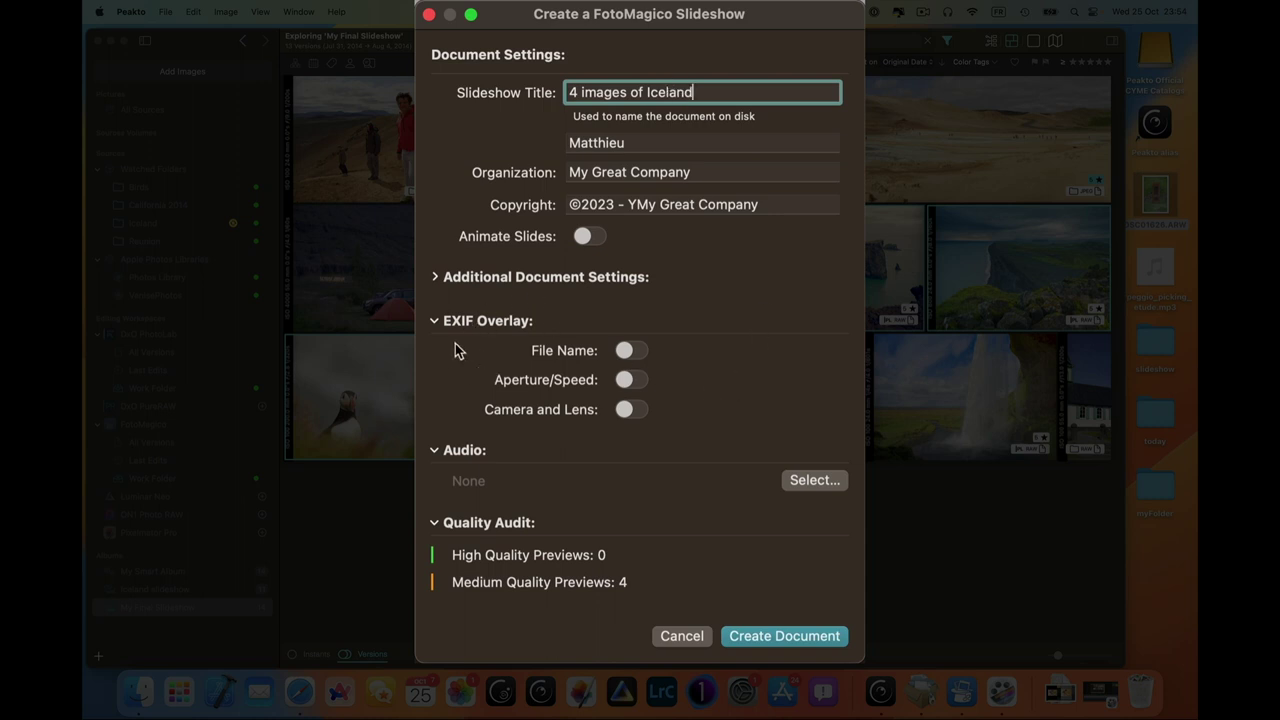
click(631, 409)
click(631, 379)
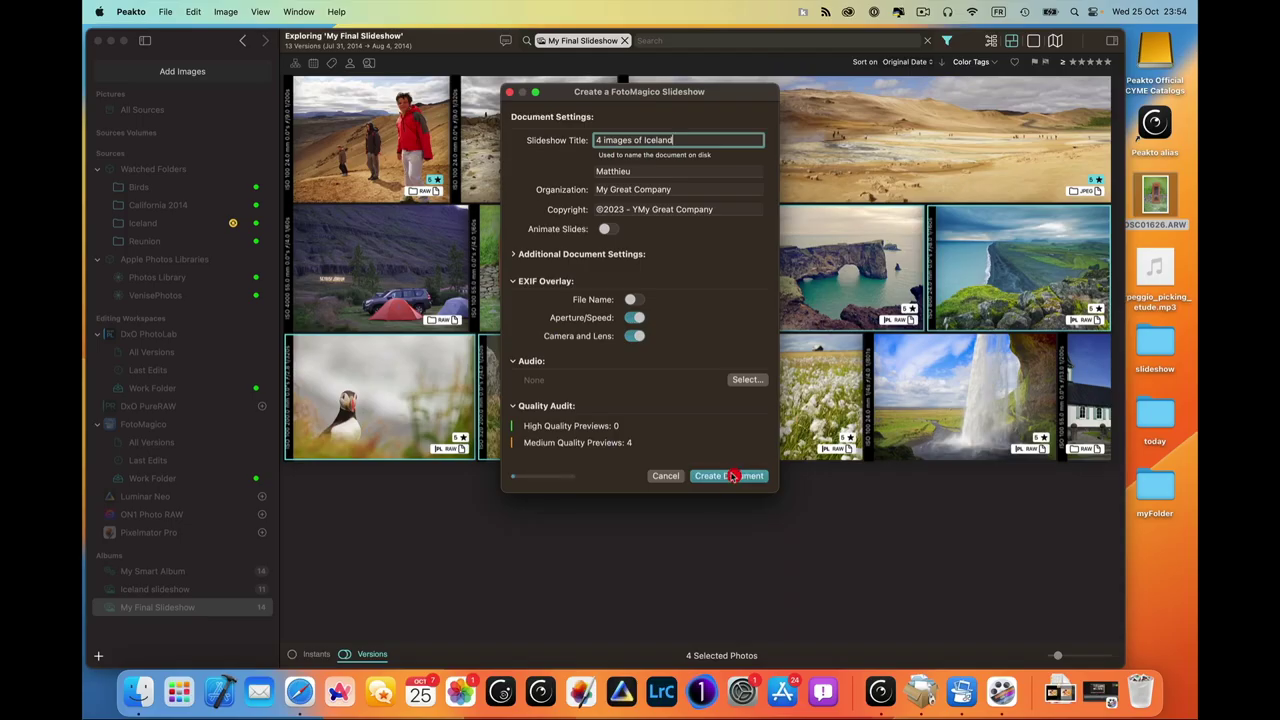
click(790, 637)
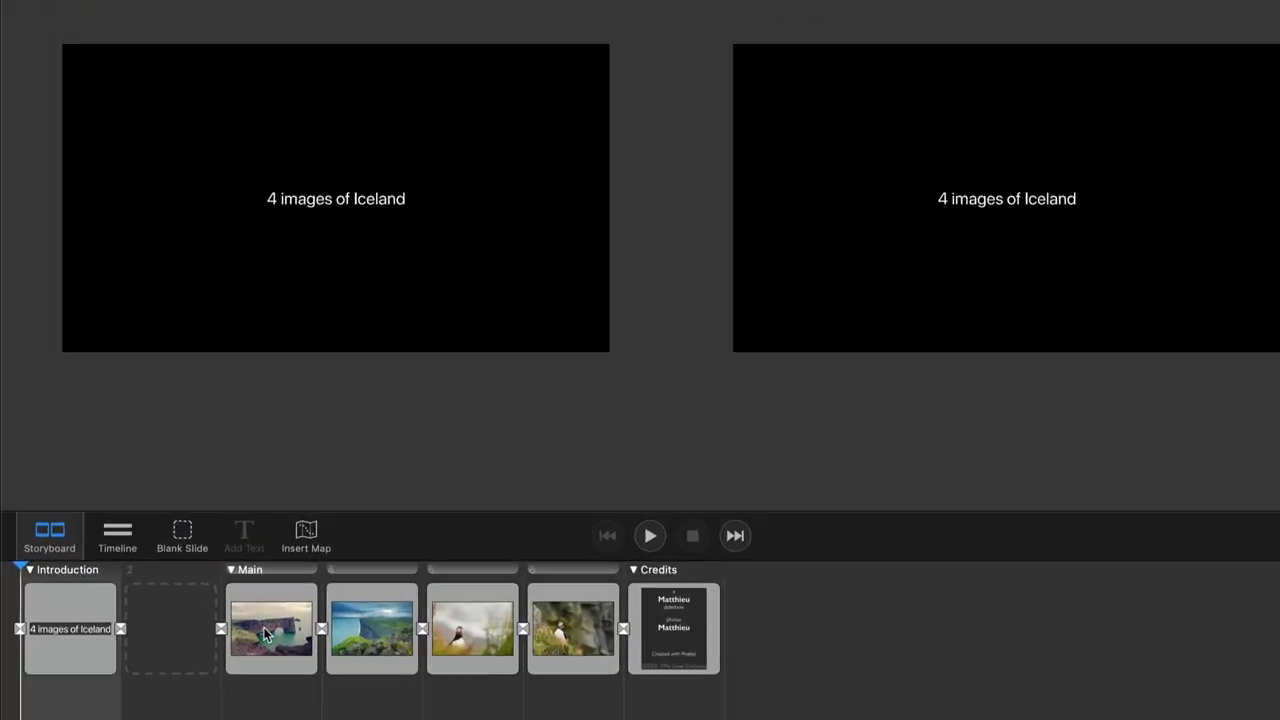
Step: Move the arch slide's EXIF caption to the photo's lower right
click(264, 540)
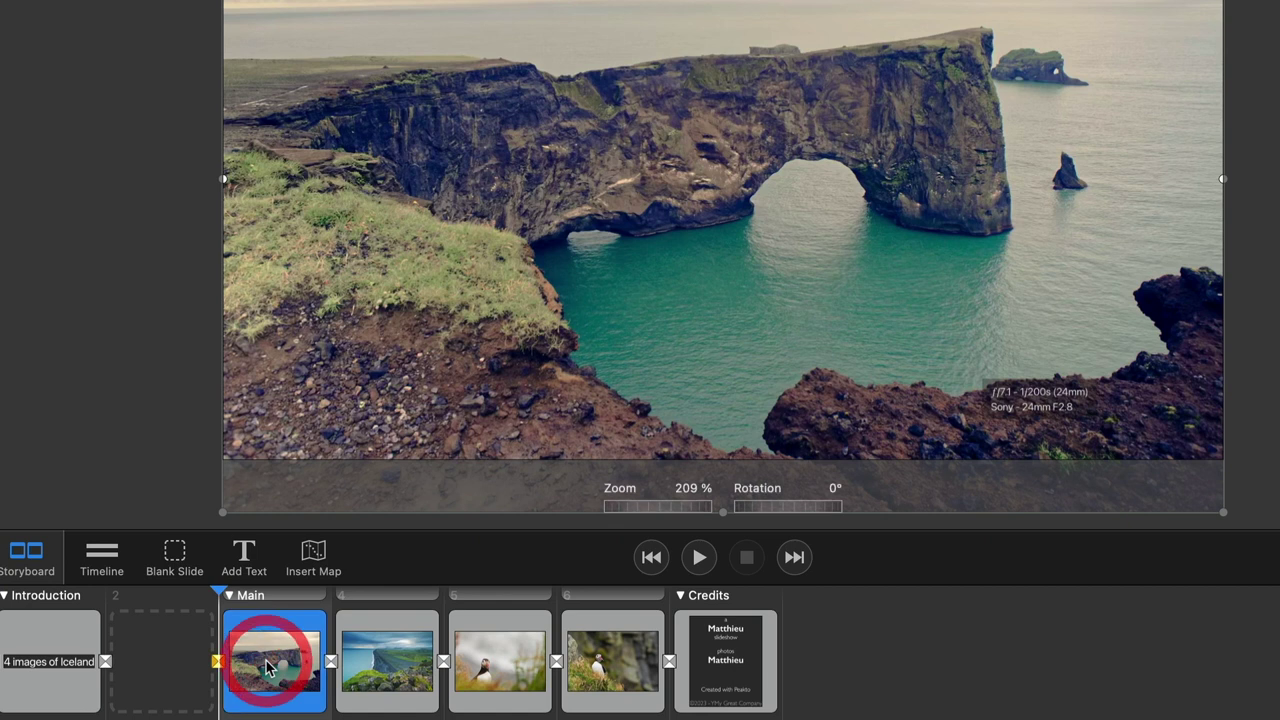
click(1035, 400)
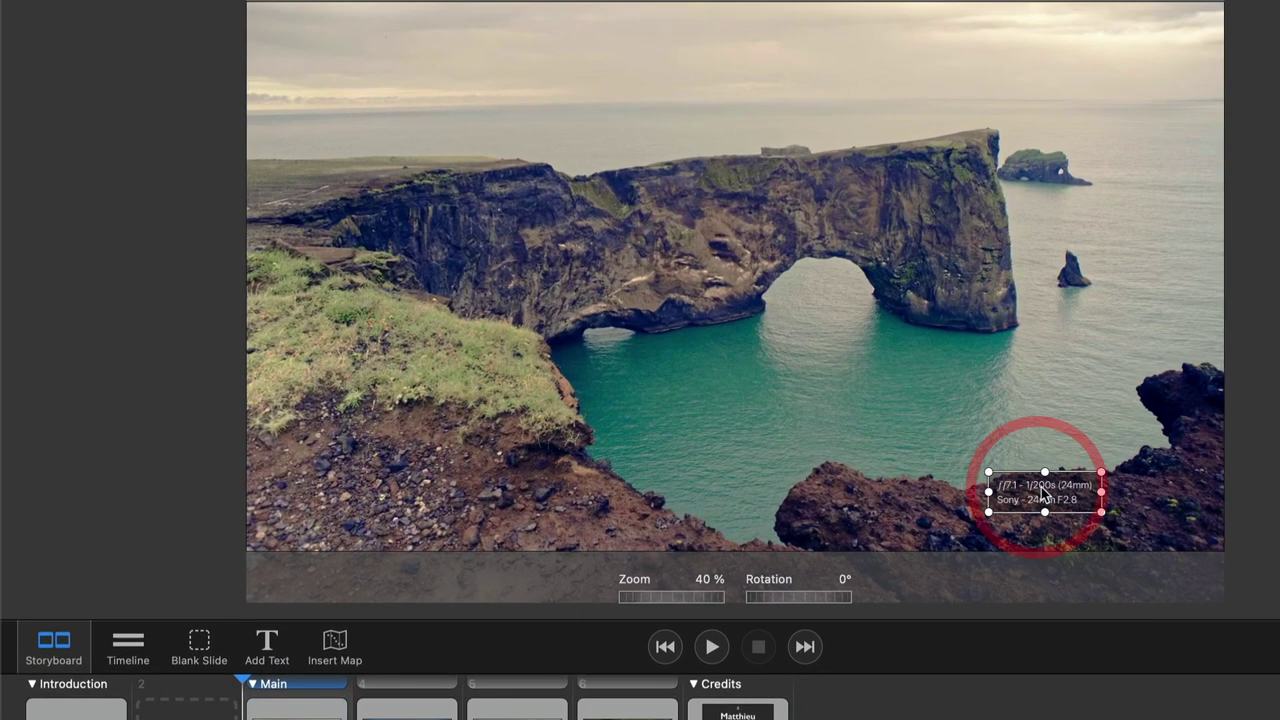
drag(1040, 393, 1107, 394)
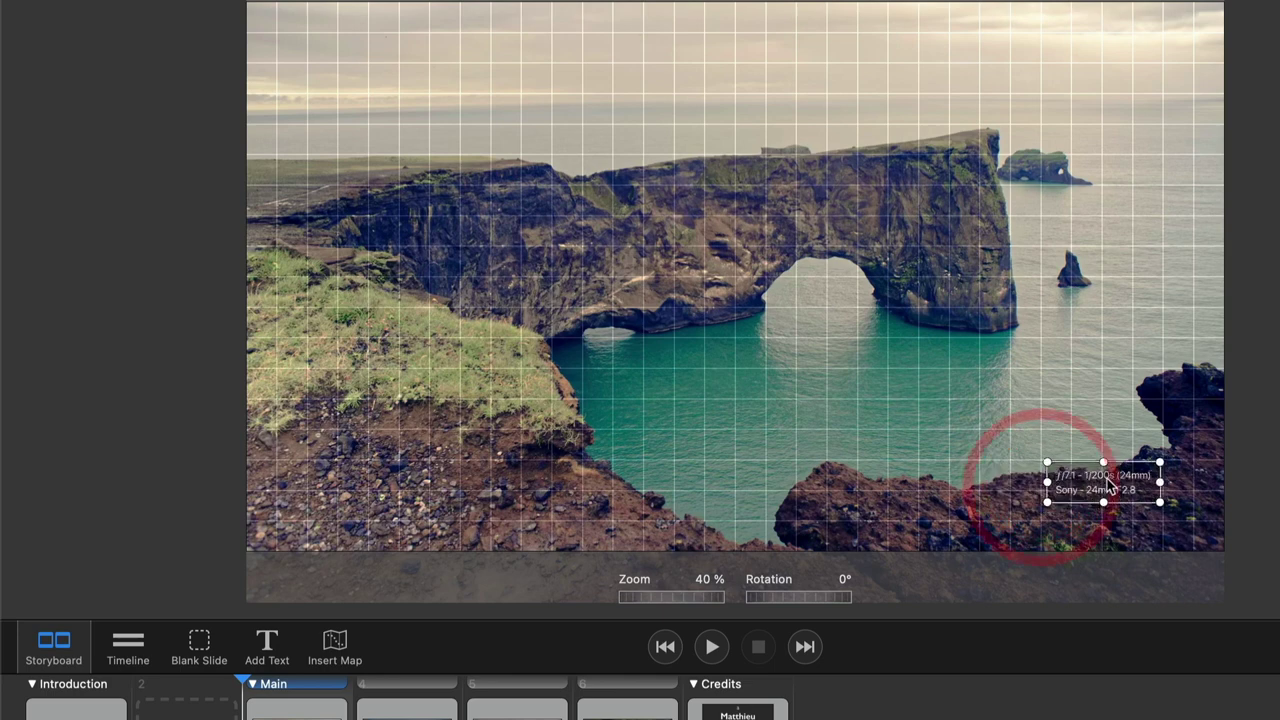
drag(1107, 485, 1134, 506)
Step: Move the beach slide's EXIF caption to the top-left and nudge the puffin slide's caption down-right
key(Right)
drag(1040, 495, 314, 86)
click(517, 708)
drag(1085, 454, 1118, 497)
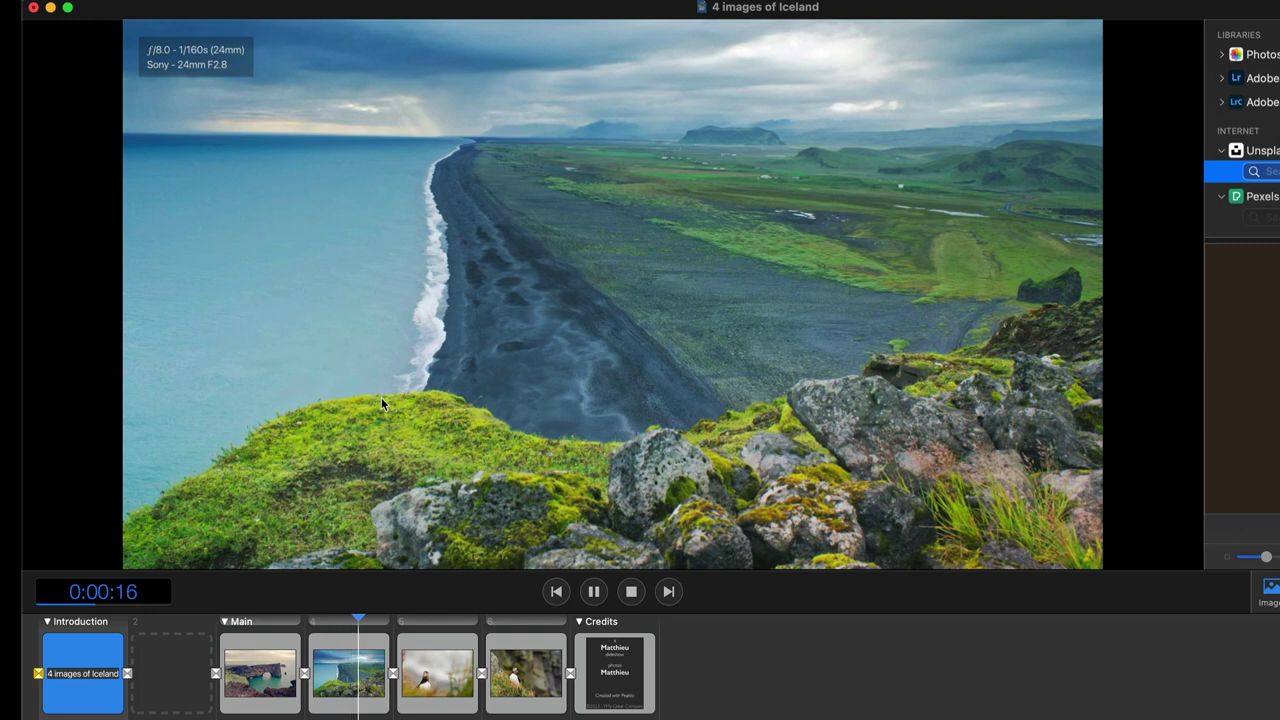
Step: Preview '4 images of Iceland' and export it as a ProRes movie
scroll(505, 685, up, 2)
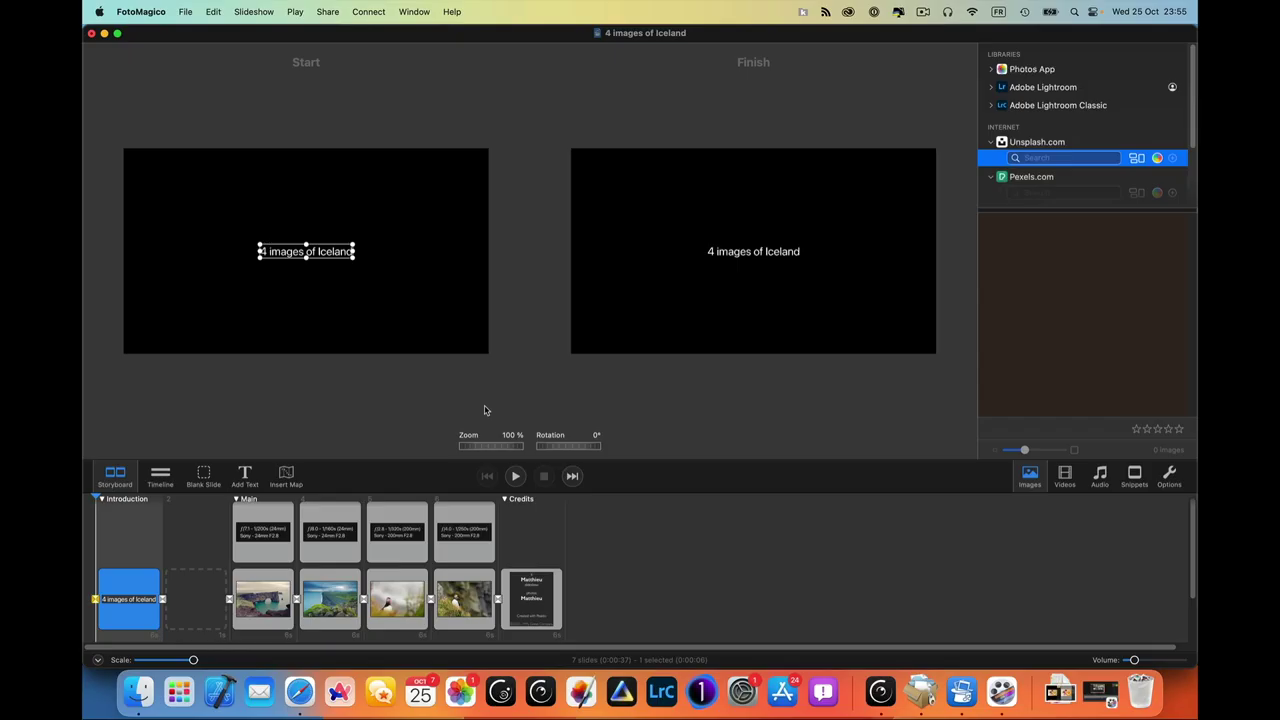
click(297, 12)
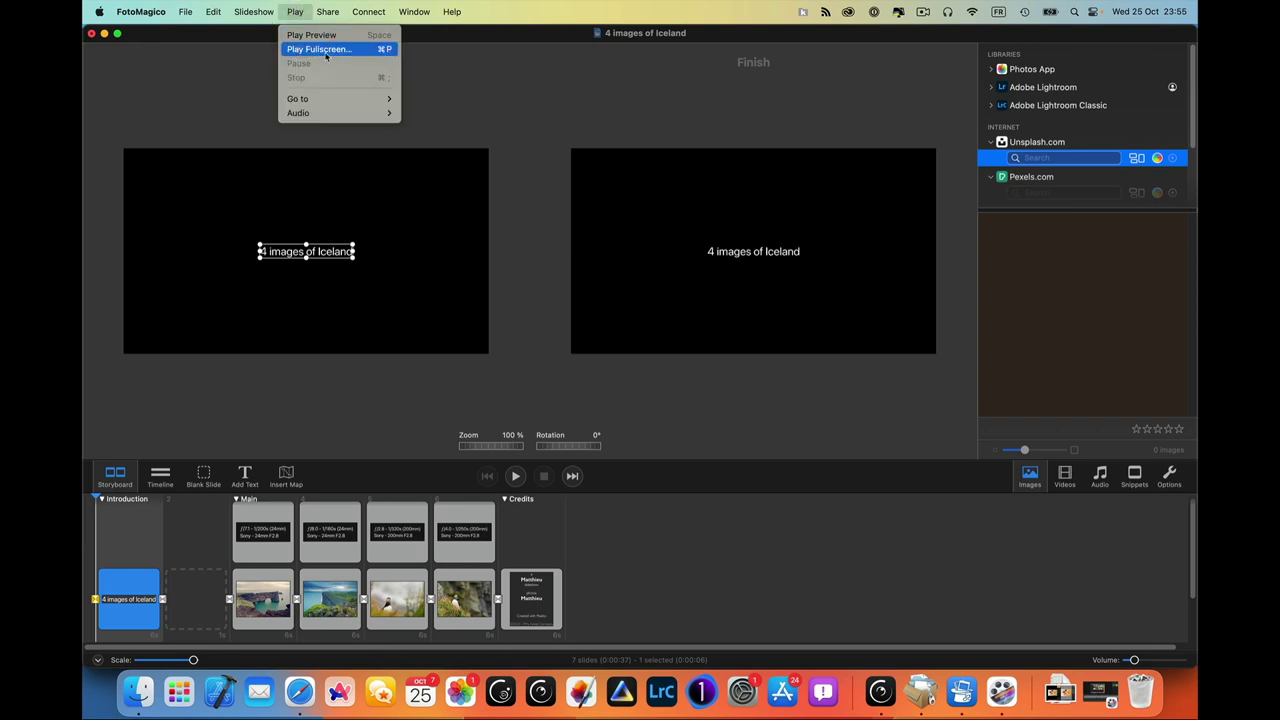
mouse_move(332, 18)
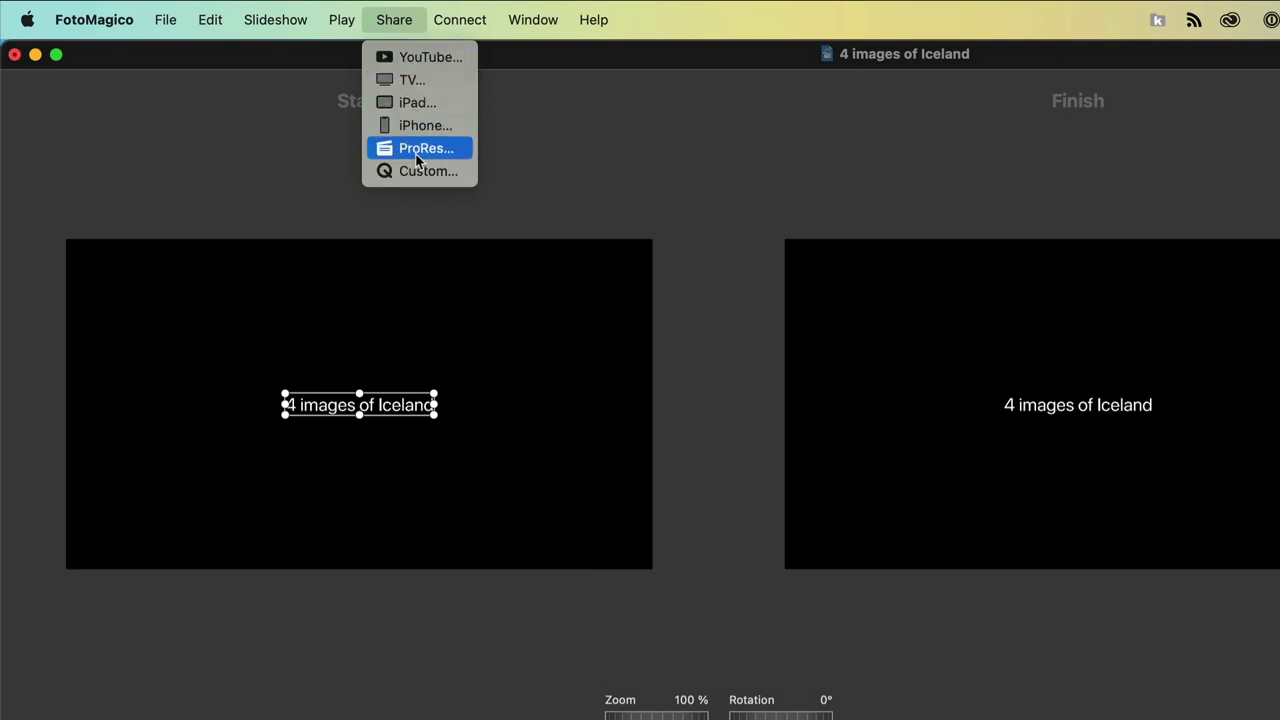
click(418, 152)
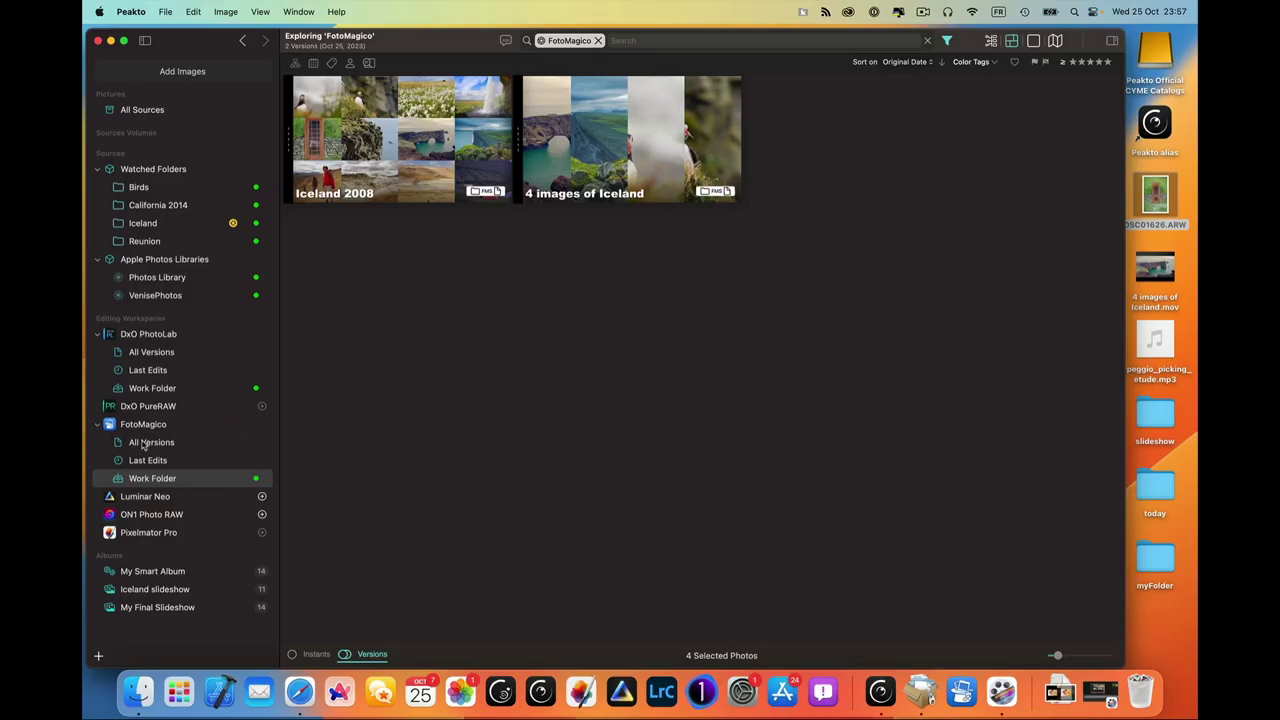
Step: Show all FotoMagico versions and open Iceland 2008 with Edit With FotoMagico
click(146, 444)
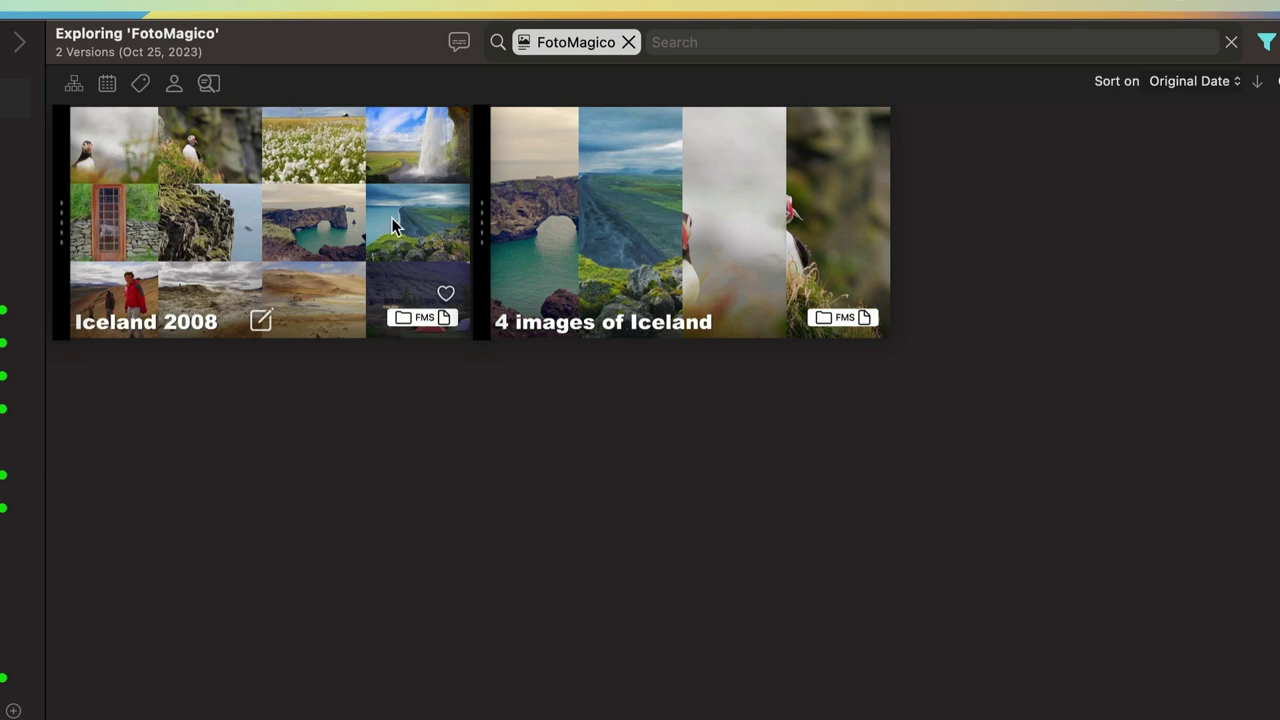
right_click(213, 207)
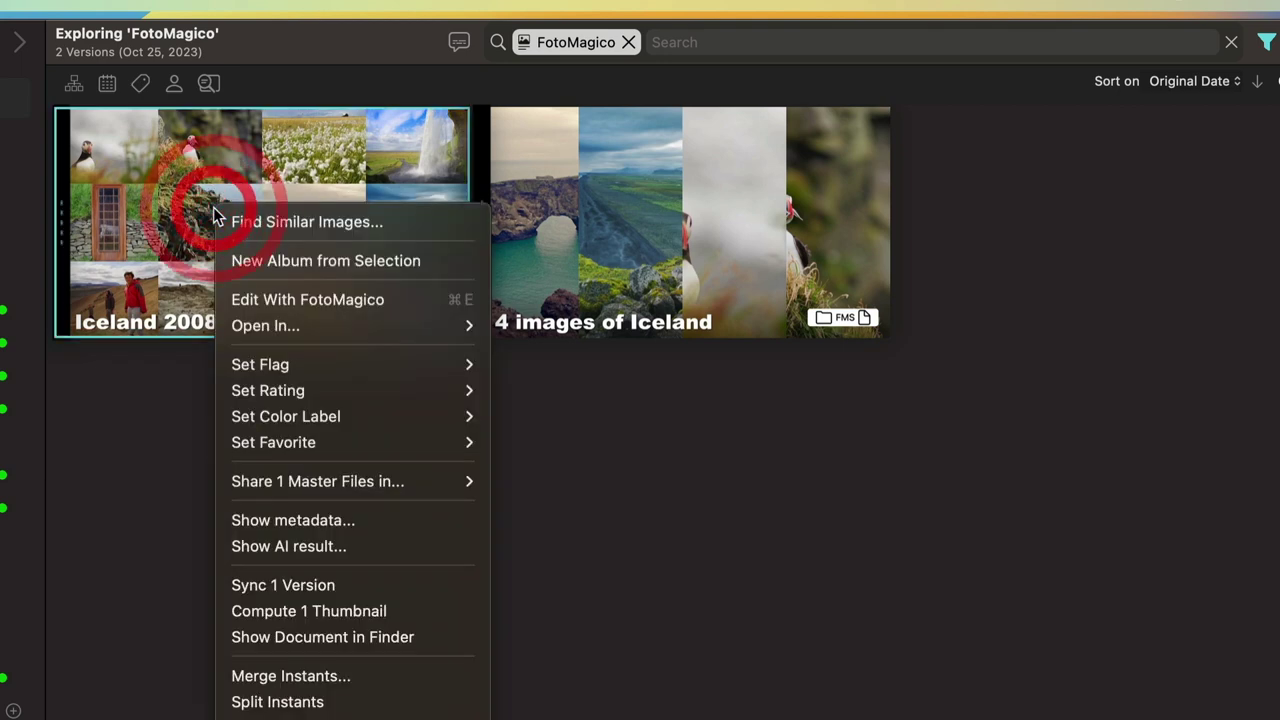
click(278, 301)
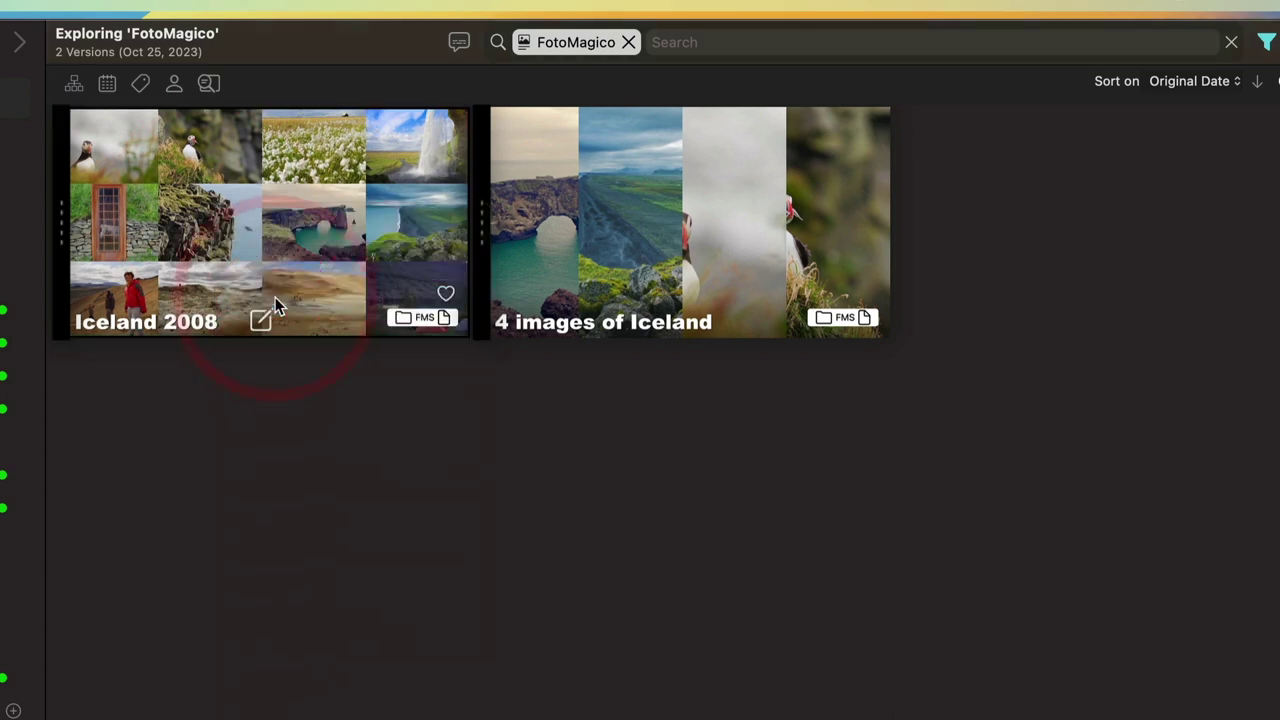